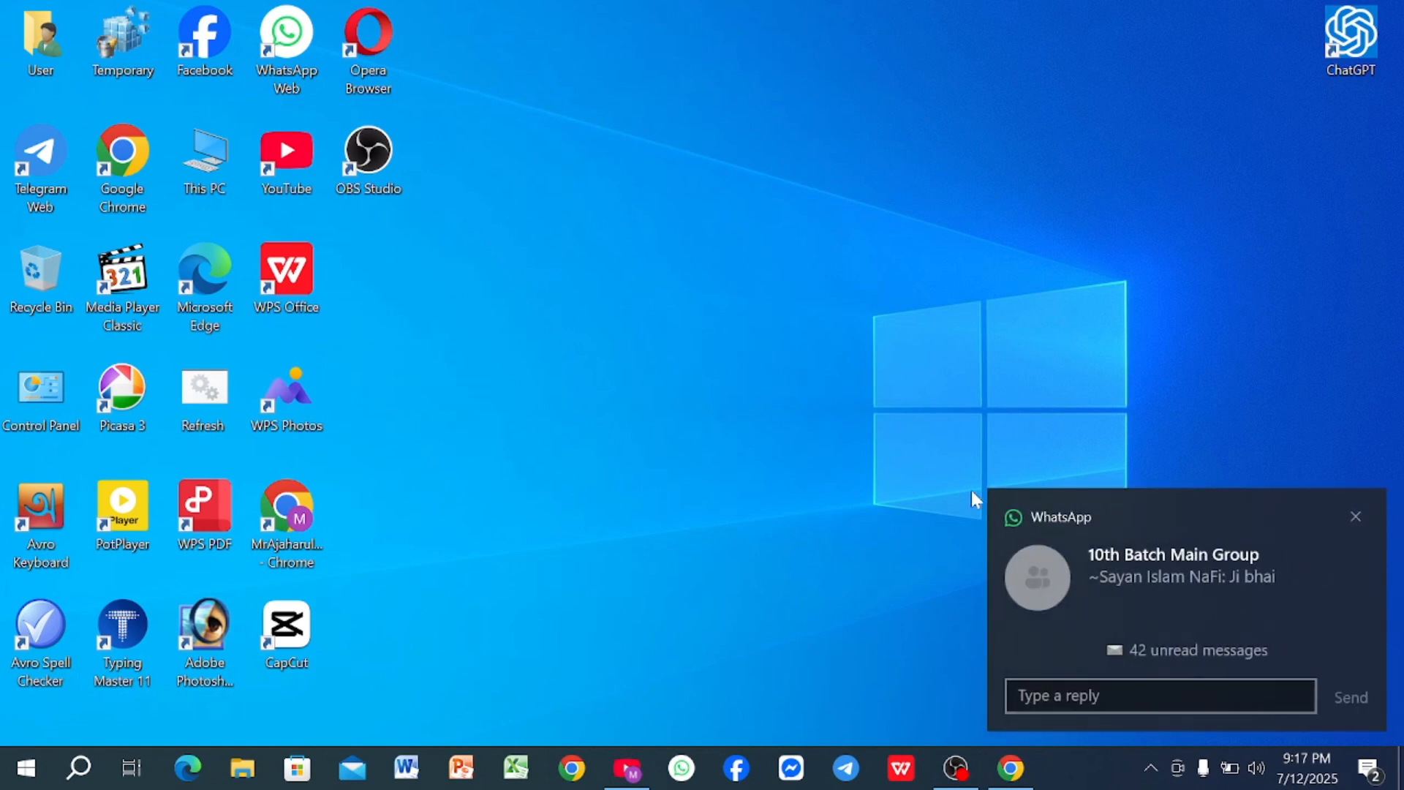
- Dismiss the WhatsApp notification and open Google Chrome with the first saved profile in a maximized window
{"action": "left_click", "coordinate": [1355, 517]}
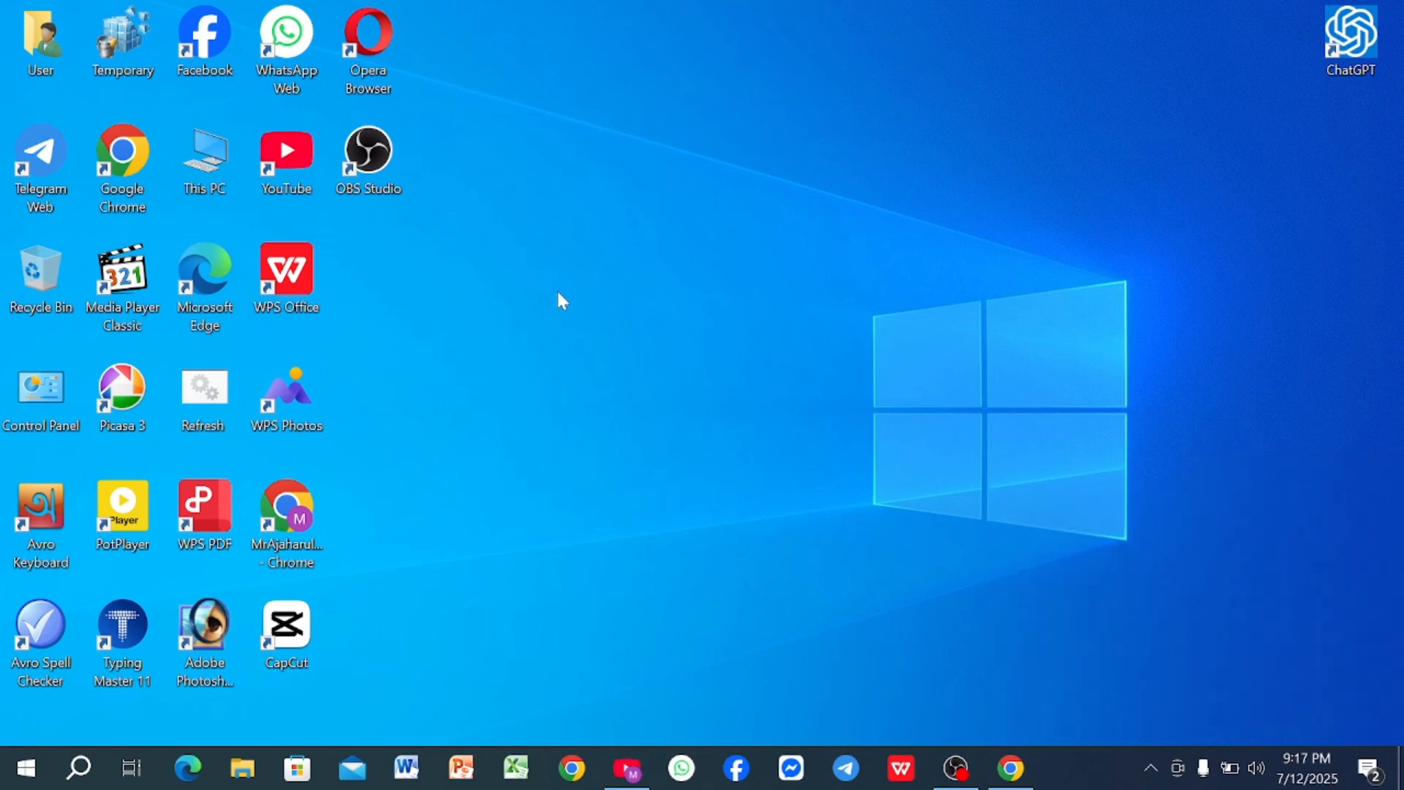
{"action": "double_click", "coordinate": [140, 169]}
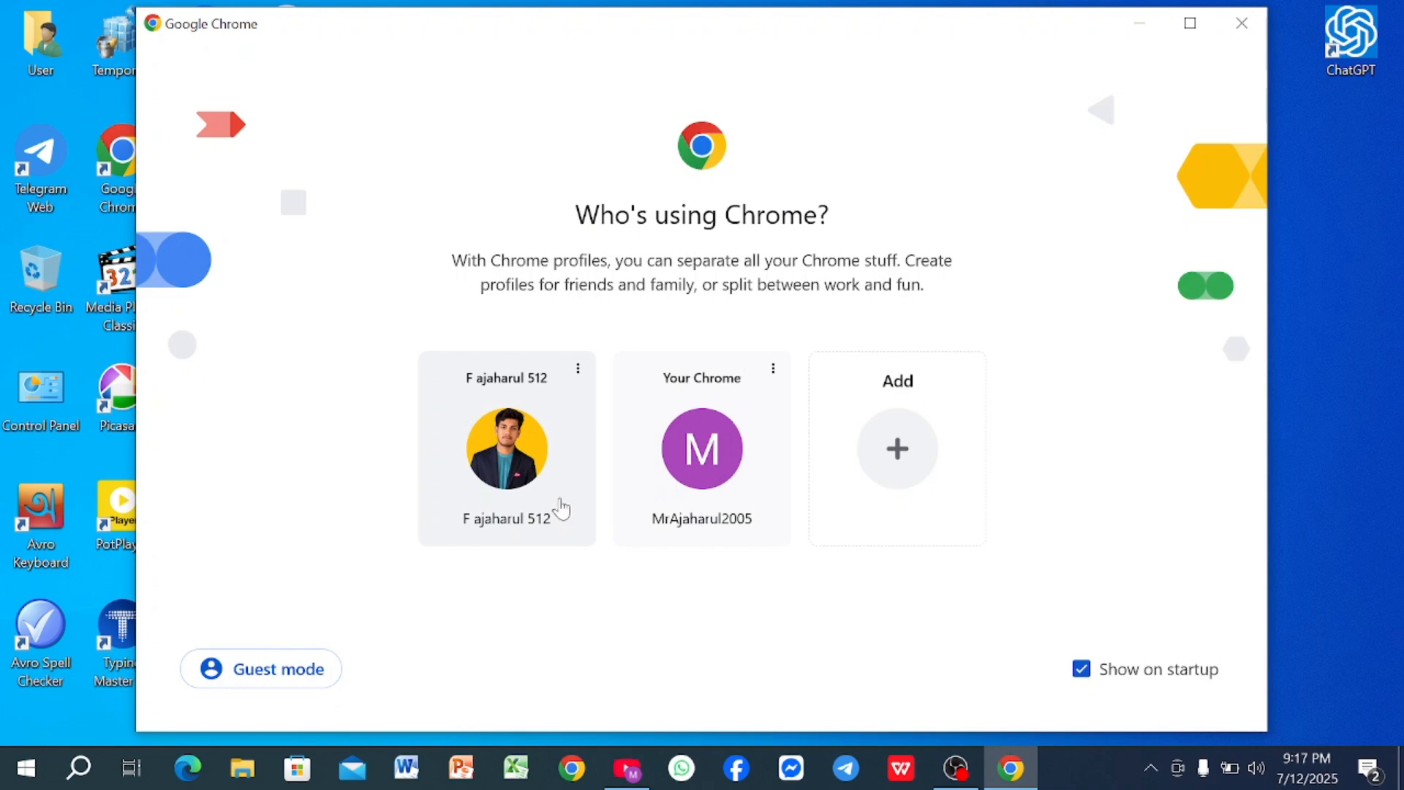
{"action": "left_click", "coordinate": [499, 472]}
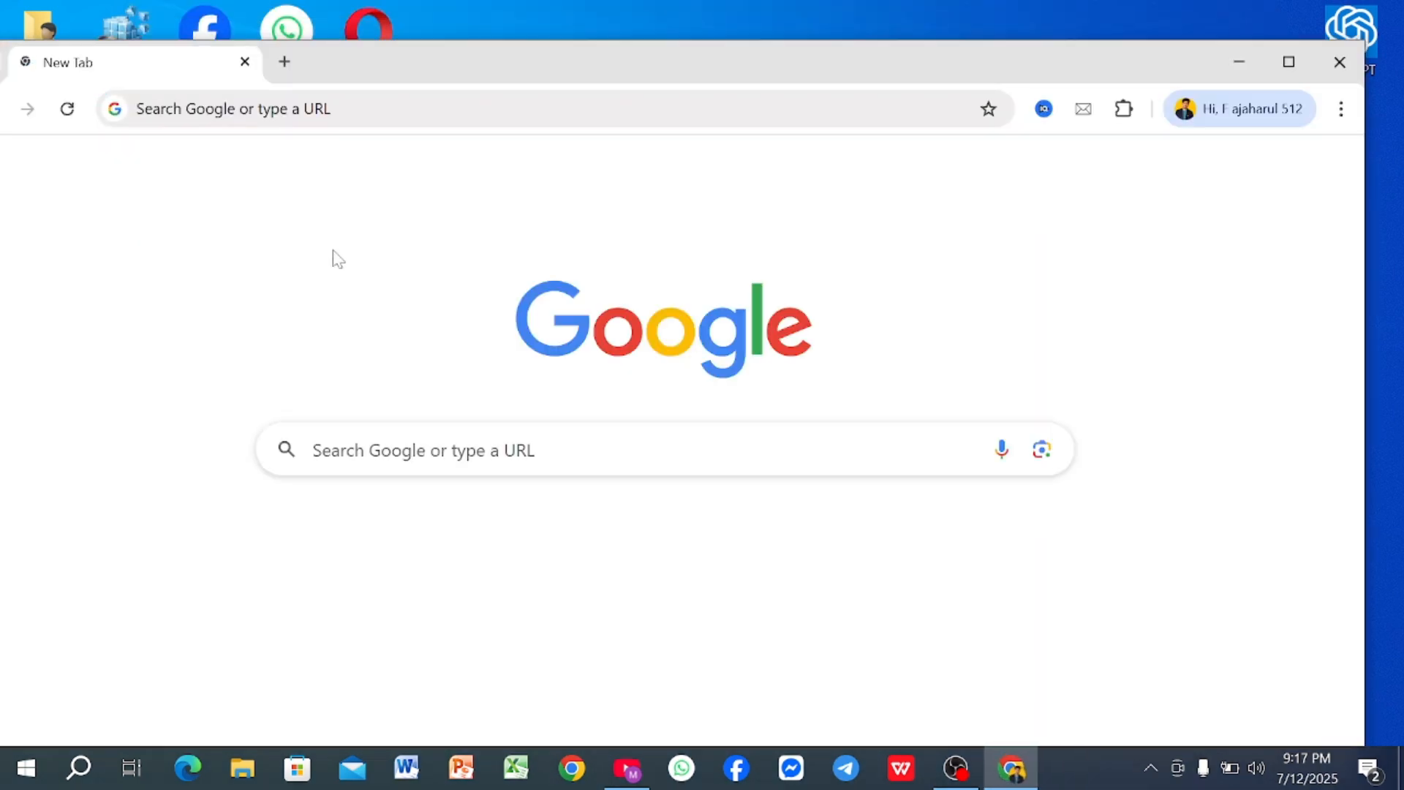
{"action": "left_click", "coordinate": [1287, 63]}
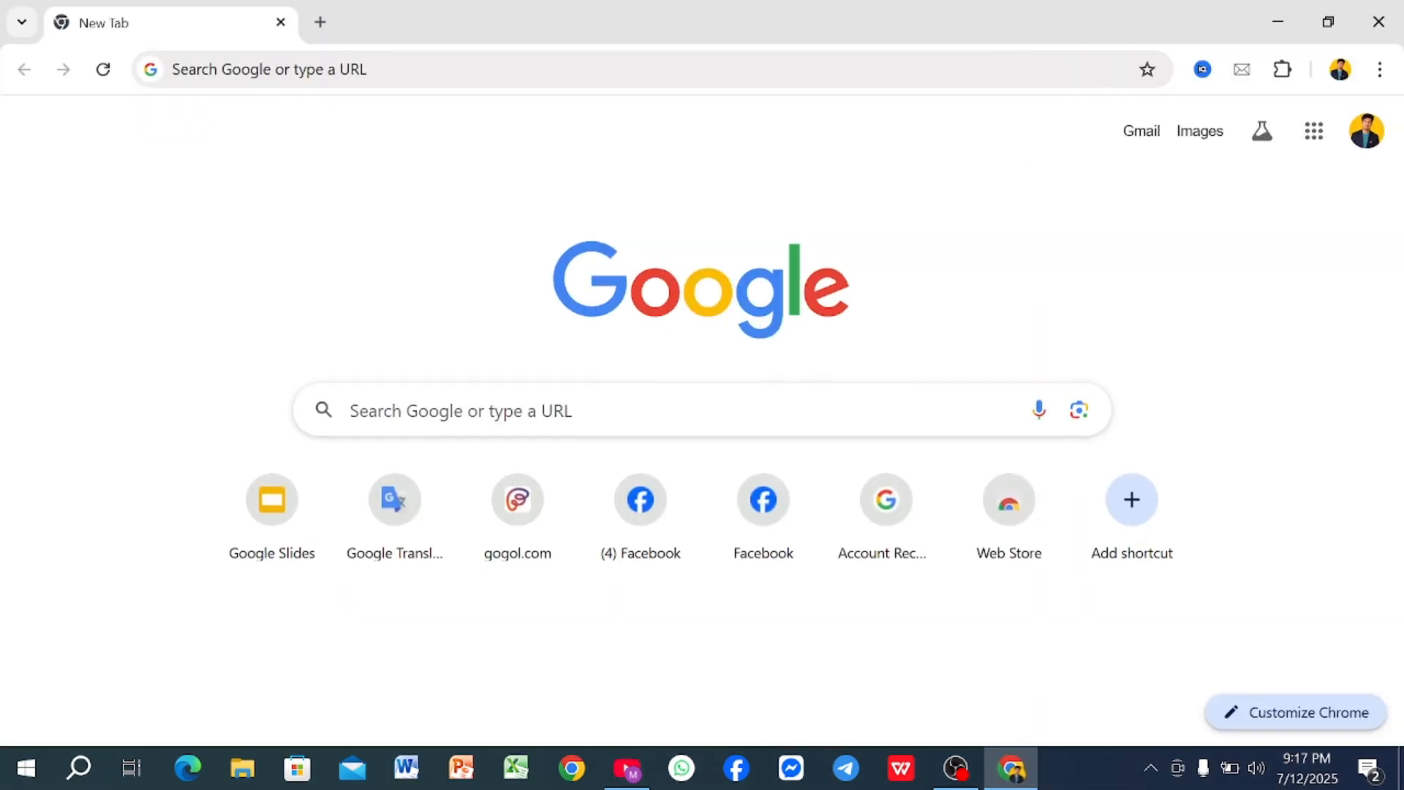
- Search Google for "upwork login" and open the Upwork Login page from the results
{"action": "left_click", "coordinate": [453, 410]}
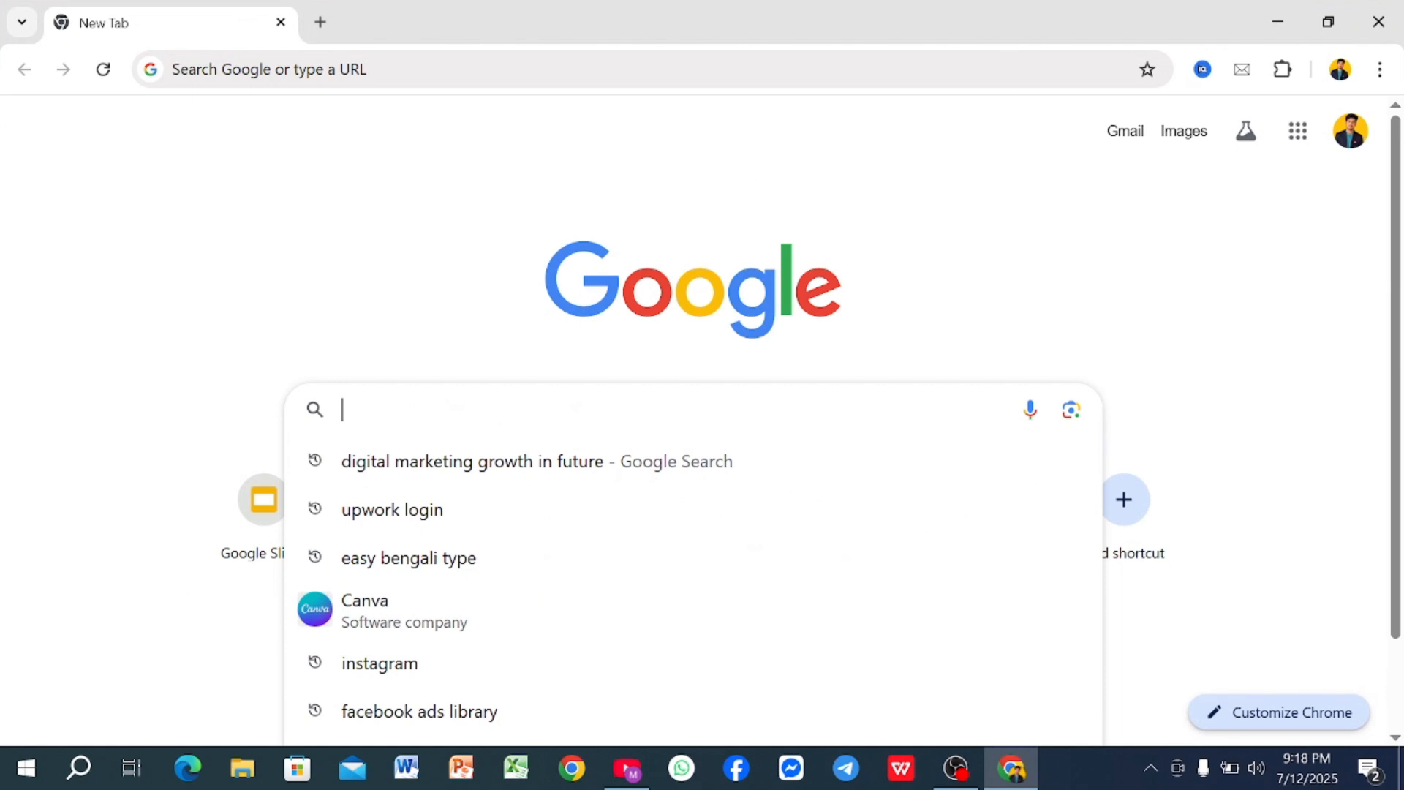
{"action": "left_click", "coordinate": [428, 521]}
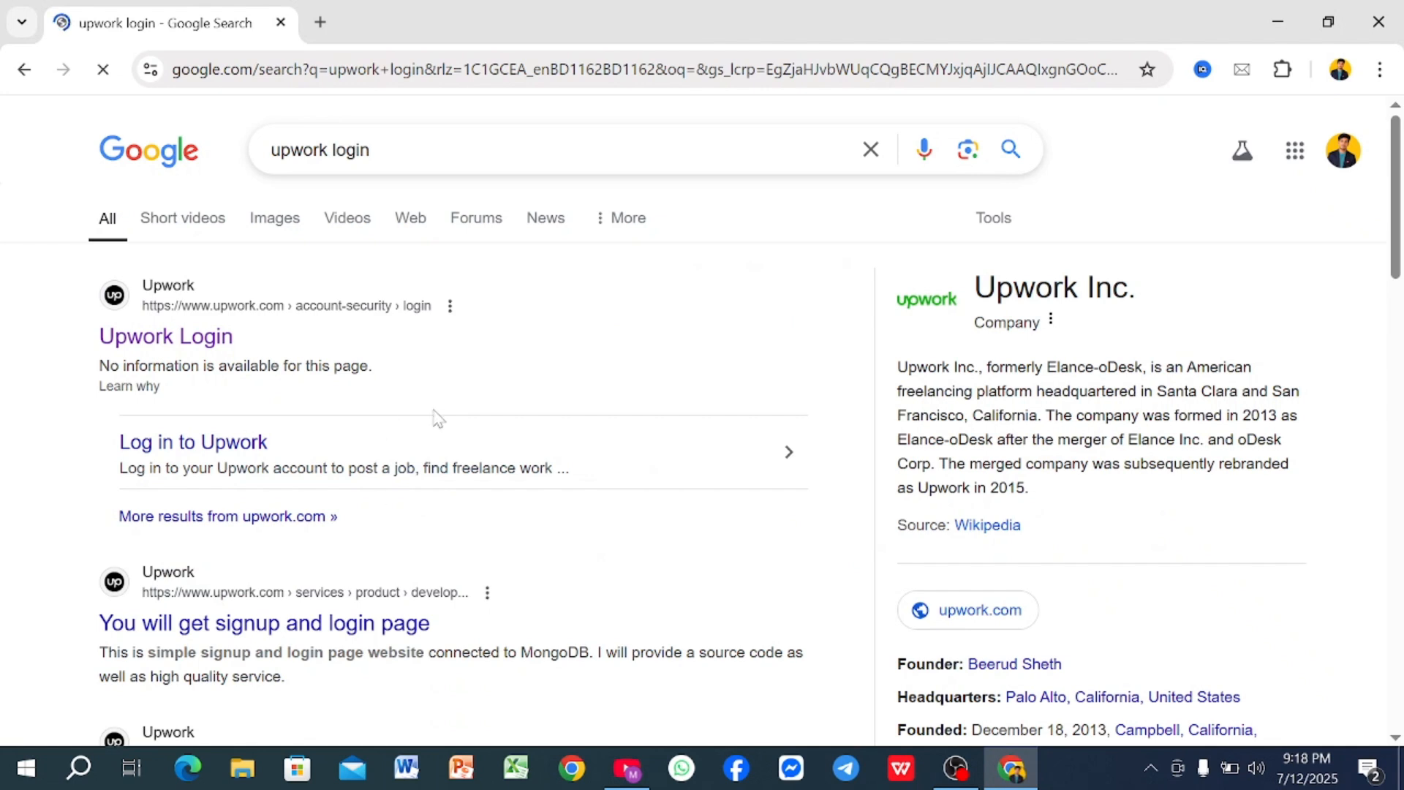
{"action": "left_click", "coordinate": [158, 338]}
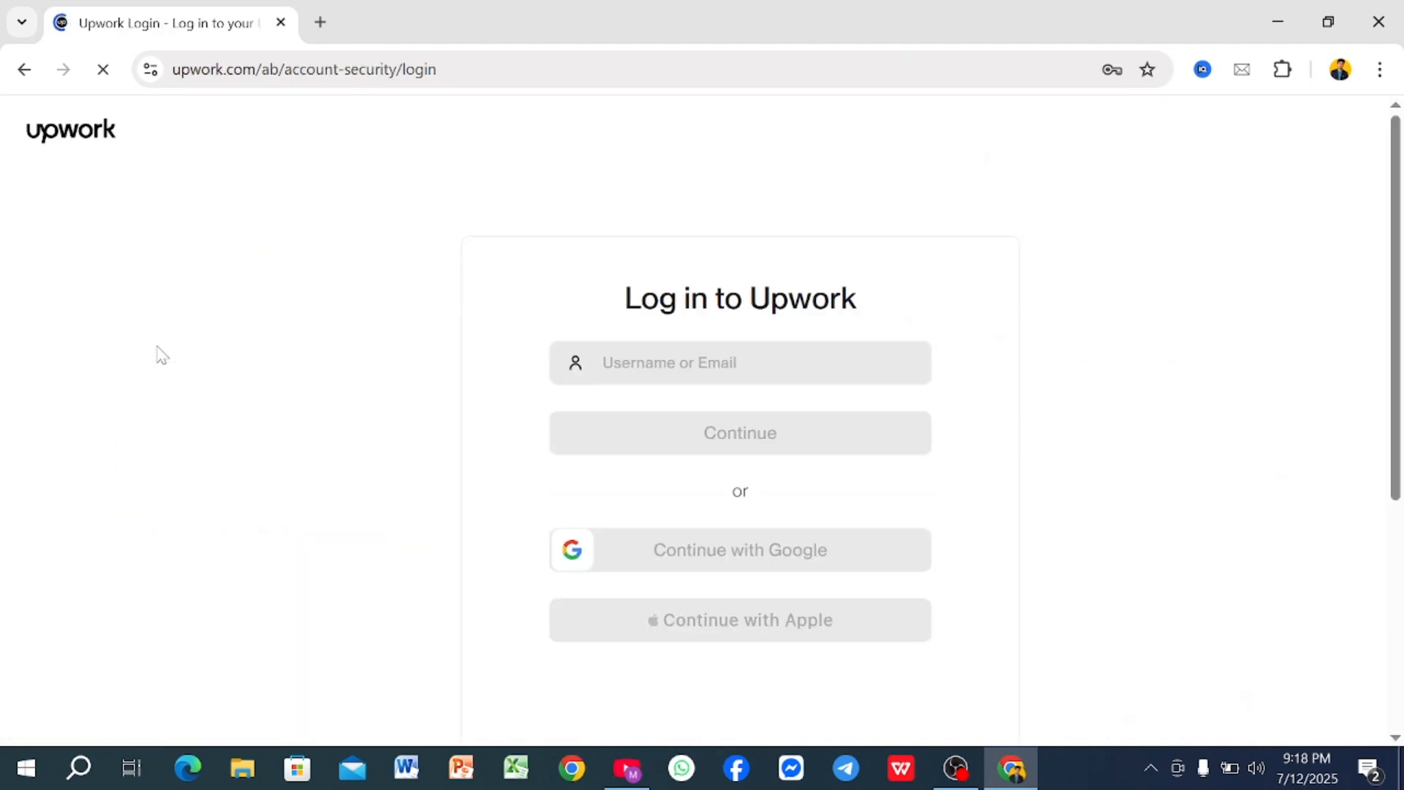
- Log in to Upwork with the prefilled e-mail and saved account password
{"action": "scroll", "coordinate": [653, 431], "scroll_direction": "down", "scroll_amount": 3}
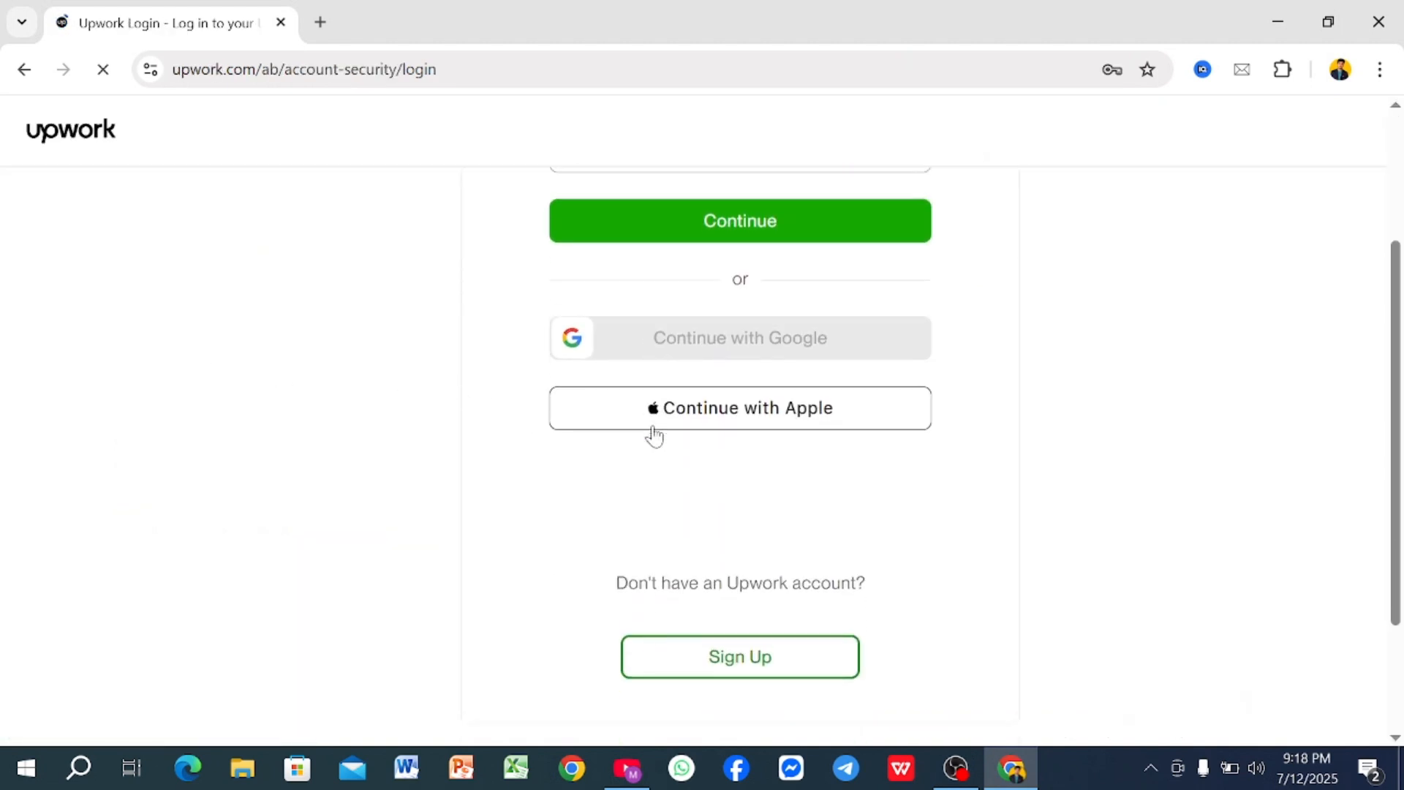
{"action": "scroll", "coordinate": [653, 432], "scroll_direction": "up", "scroll_amount": 3}
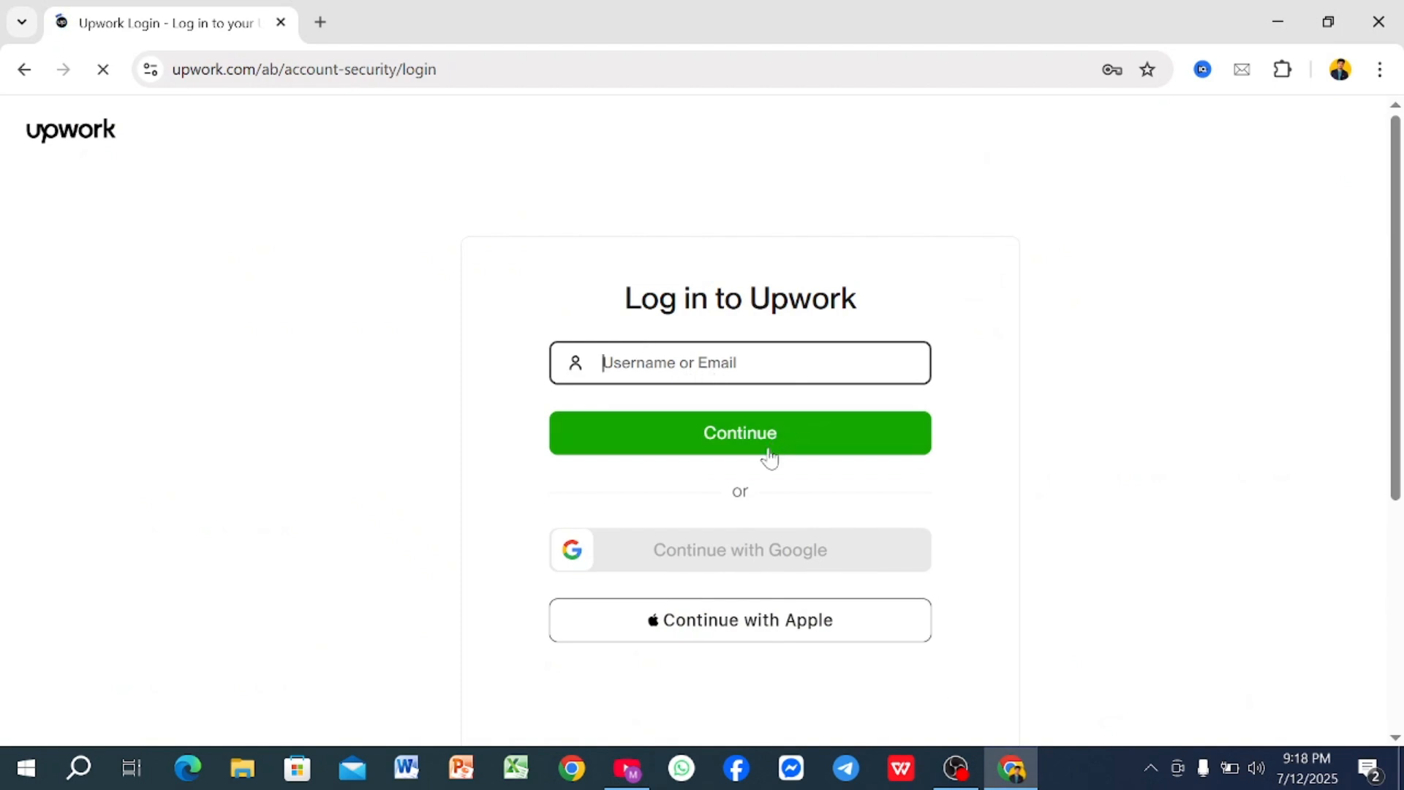
{"action": "scroll", "coordinate": [768, 455], "scroll_direction": "down", "scroll_amount": 5}
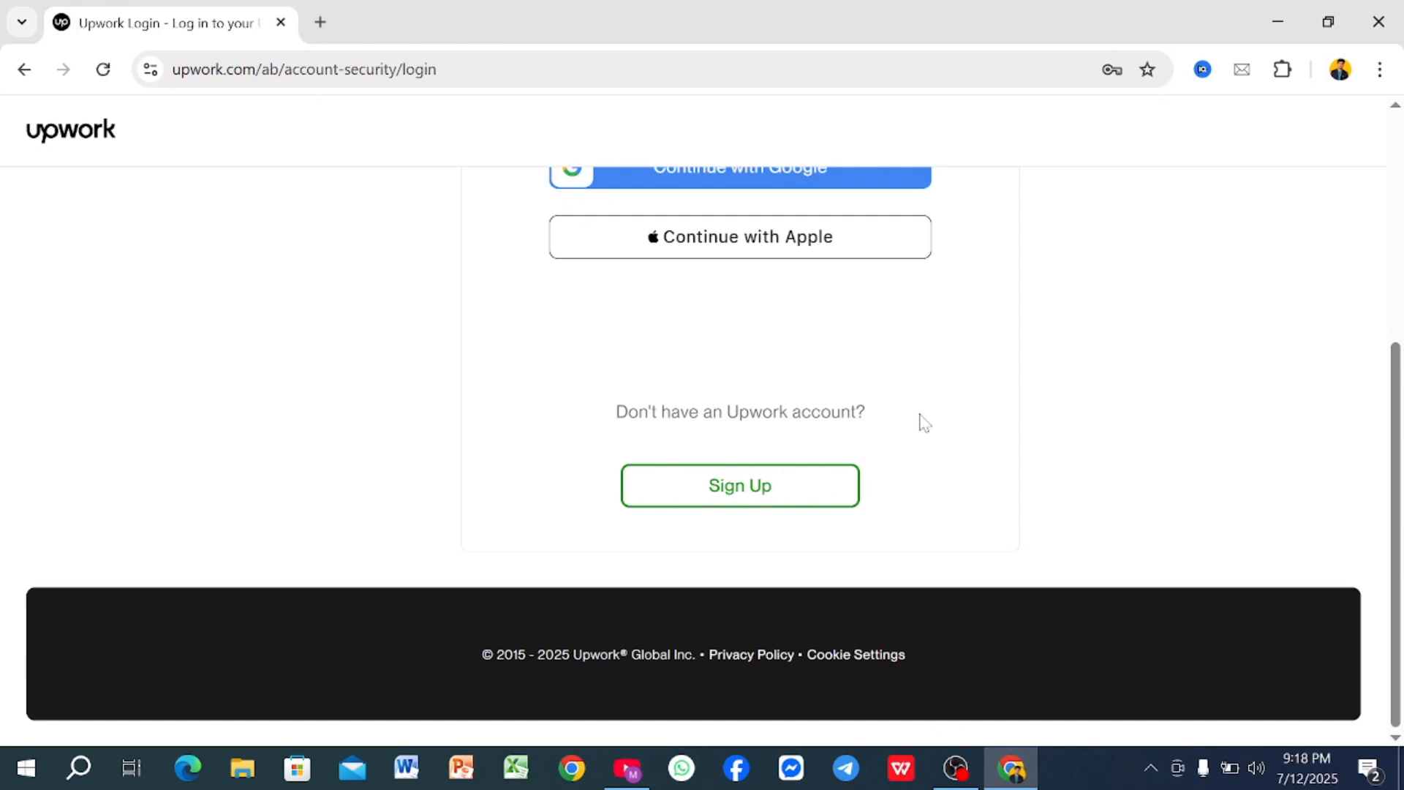
{"action": "scroll", "coordinate": [923, 423], "scroll_direction": "up", "scroll_amount": 3}
{"action": "scroll", "coordinate": [923, 422], "scroll_direction": "up", "scroll_amount": 2}
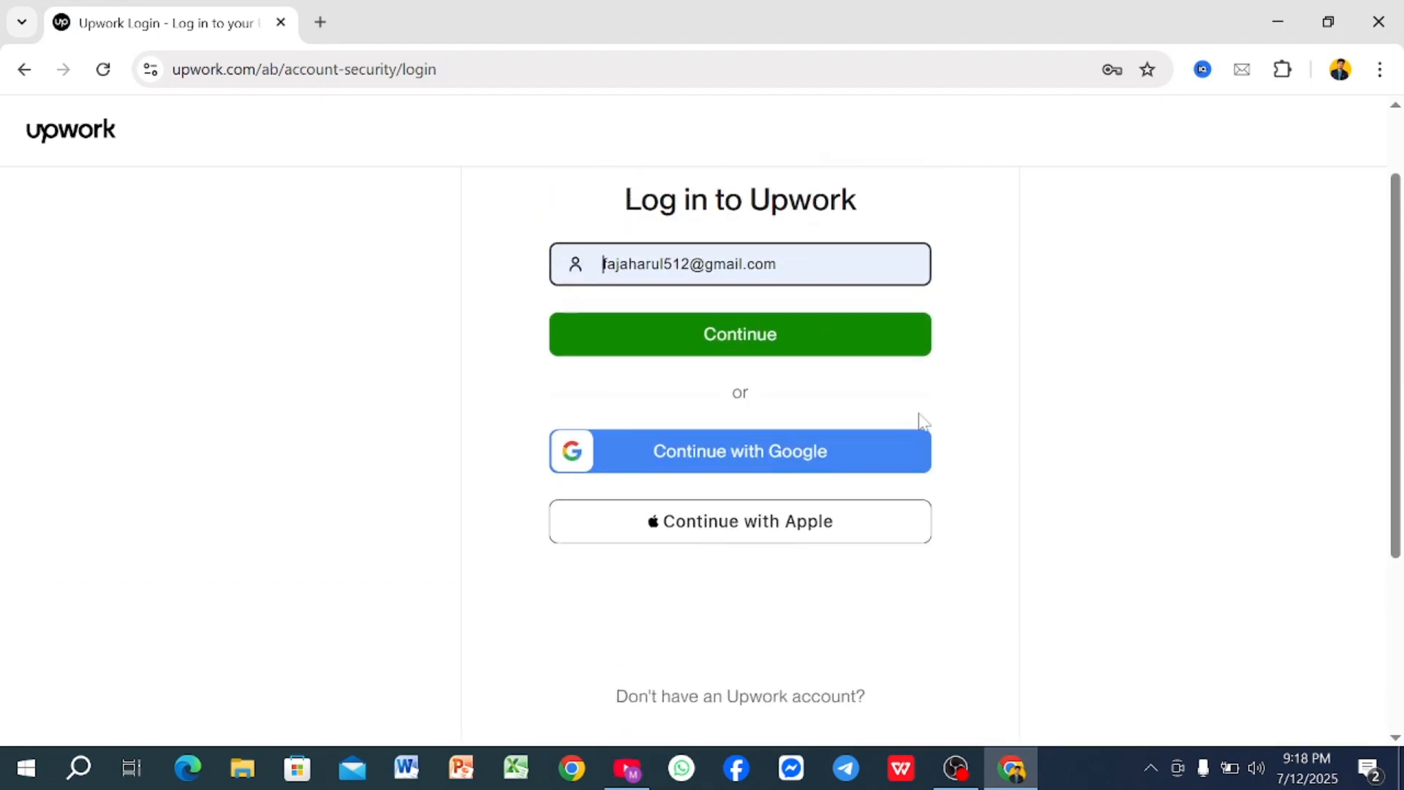
{"action": "left_click", "coordinate": [794, 384]}
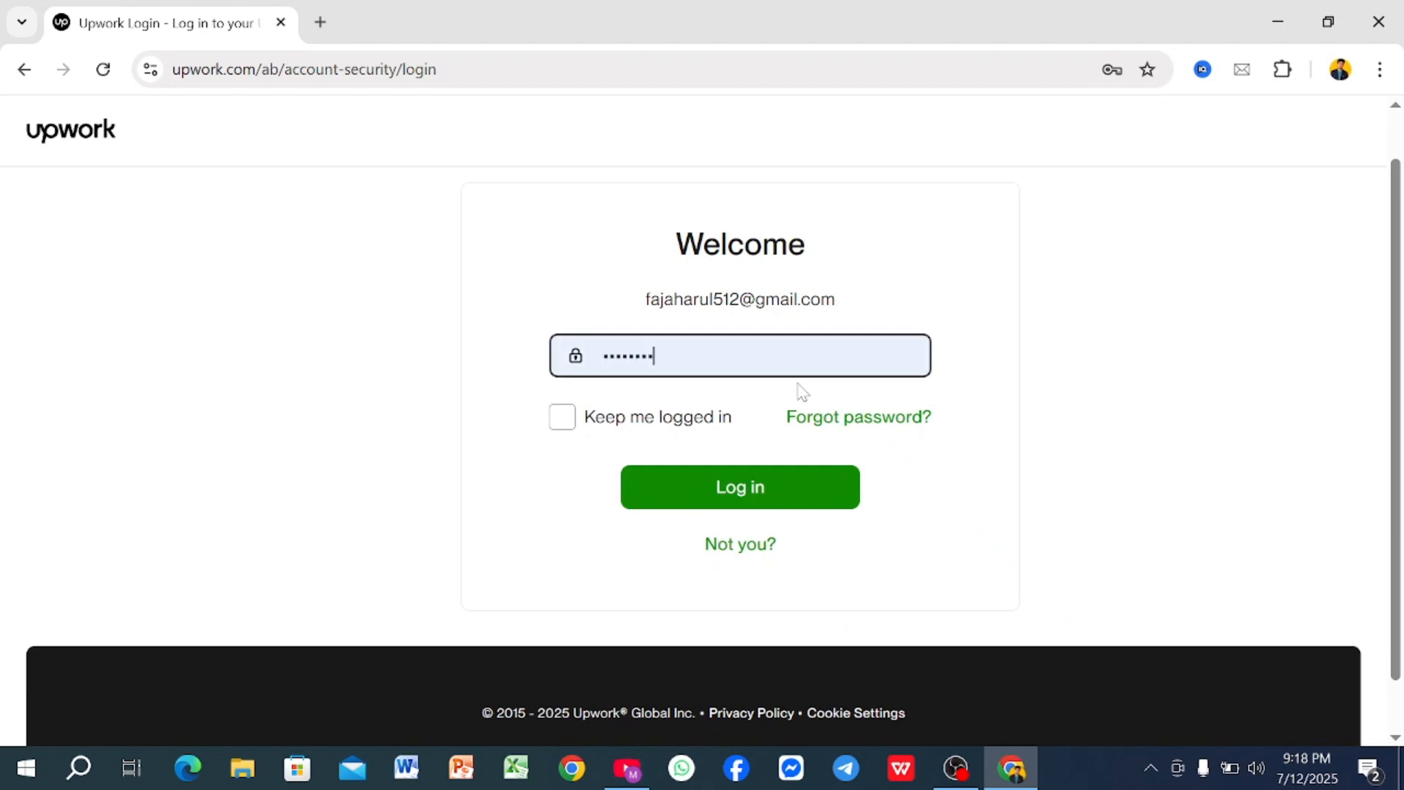
{"action": "left_click", "coordinate": [732, 485]}
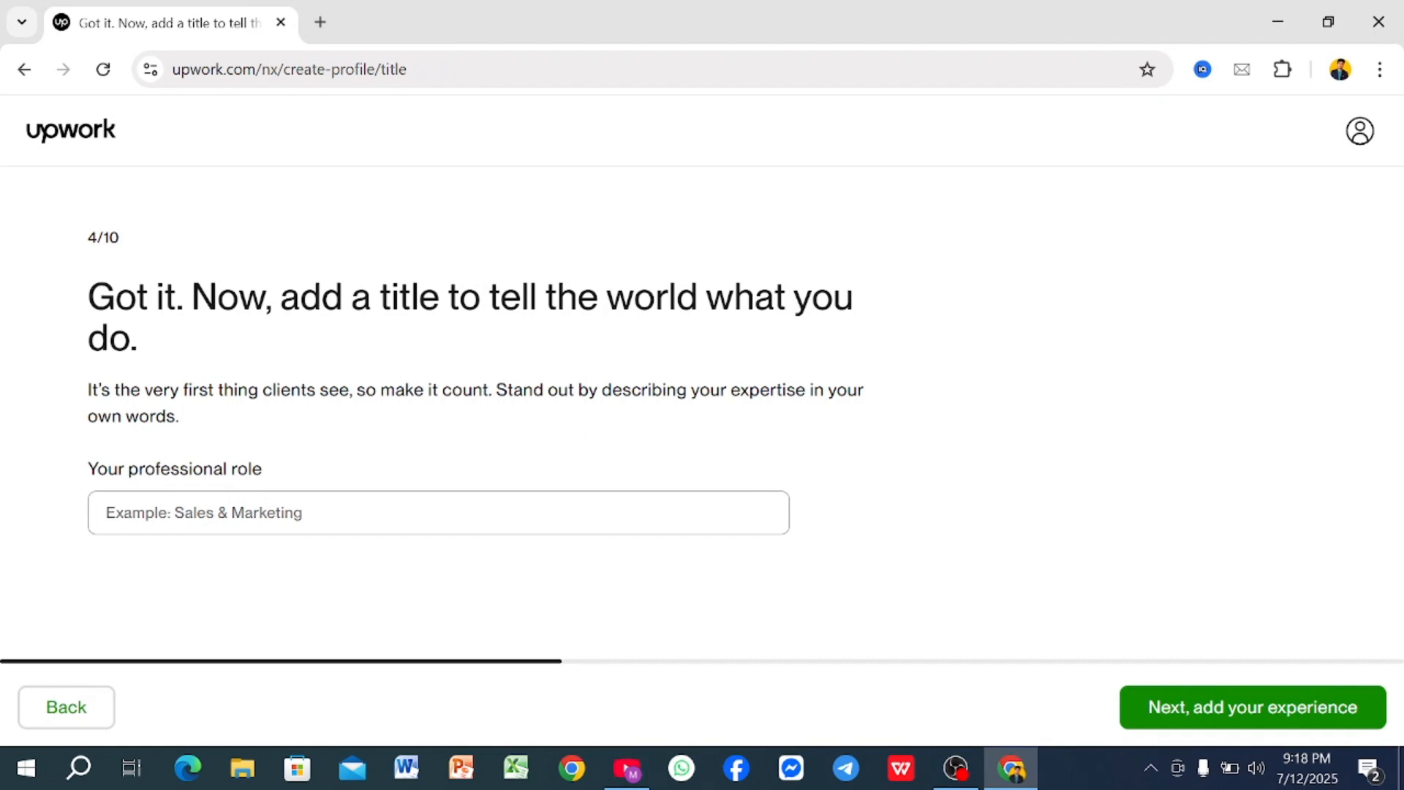
- Go back through the profile creation pages from the title page to the welcome page
{"action": "left_click", "coordinate": [64, 713]}
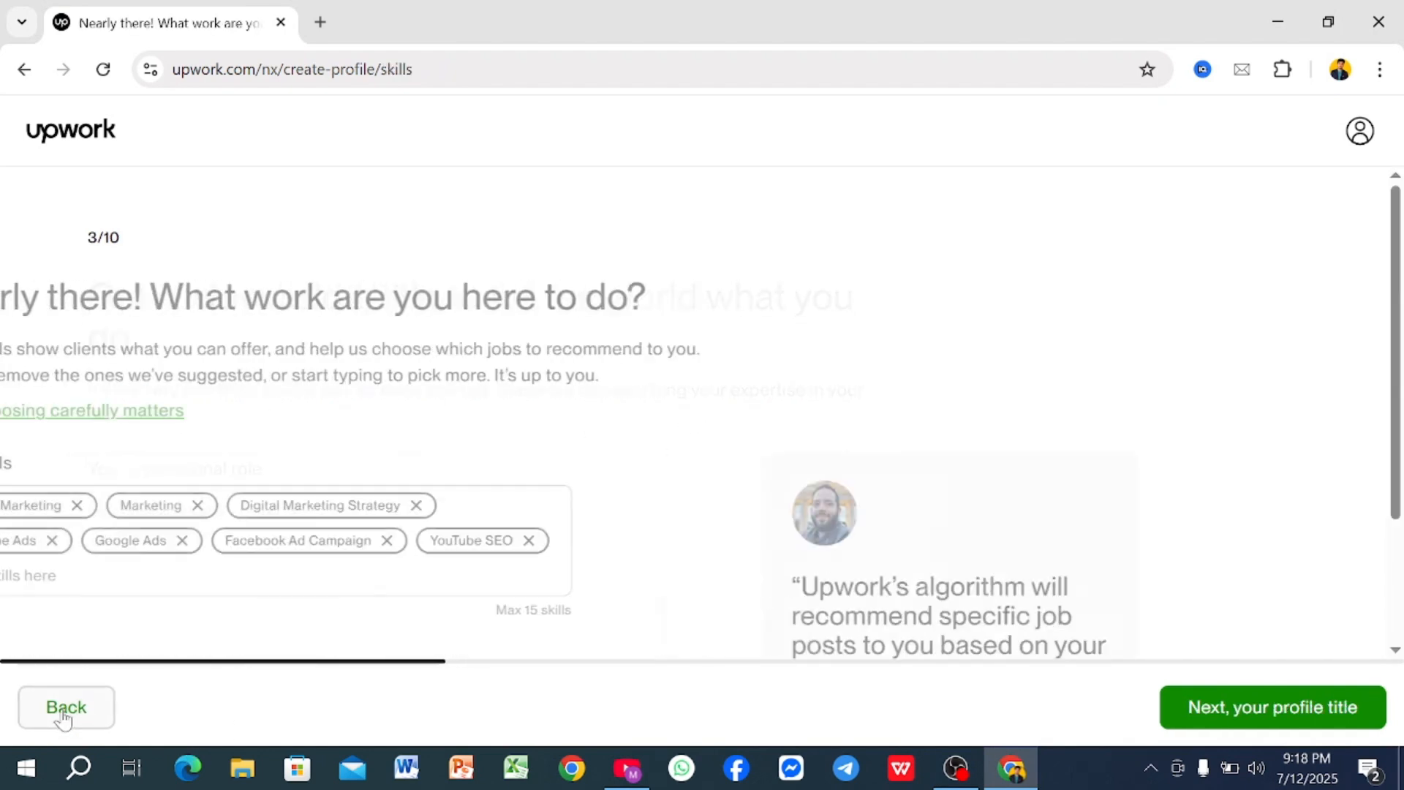
{"action": "left_click", "coordinate": [64, 713]}
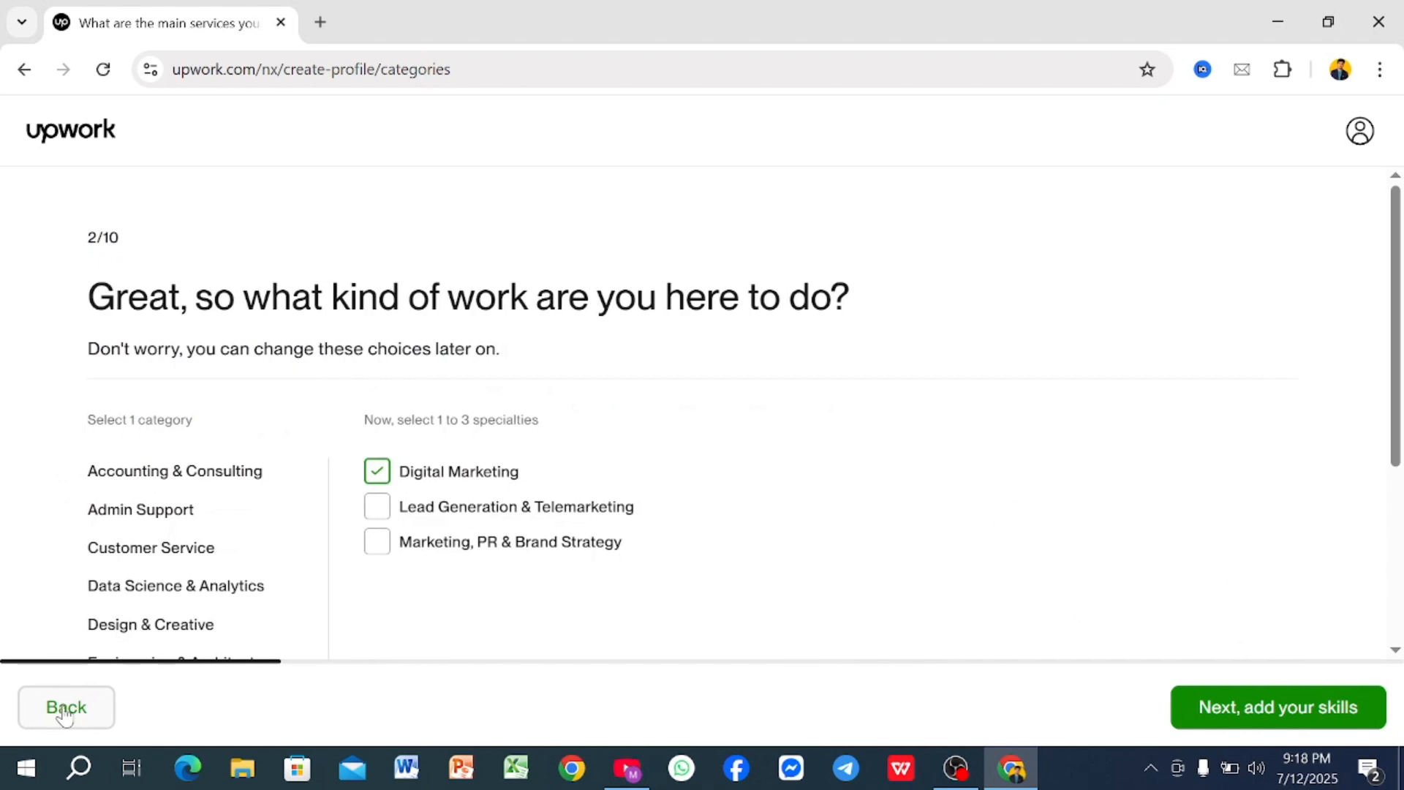
{"action": "left_click", "coordinate": [64, 713]}
{"action": "left_click", "coordinate": [64, 713]}
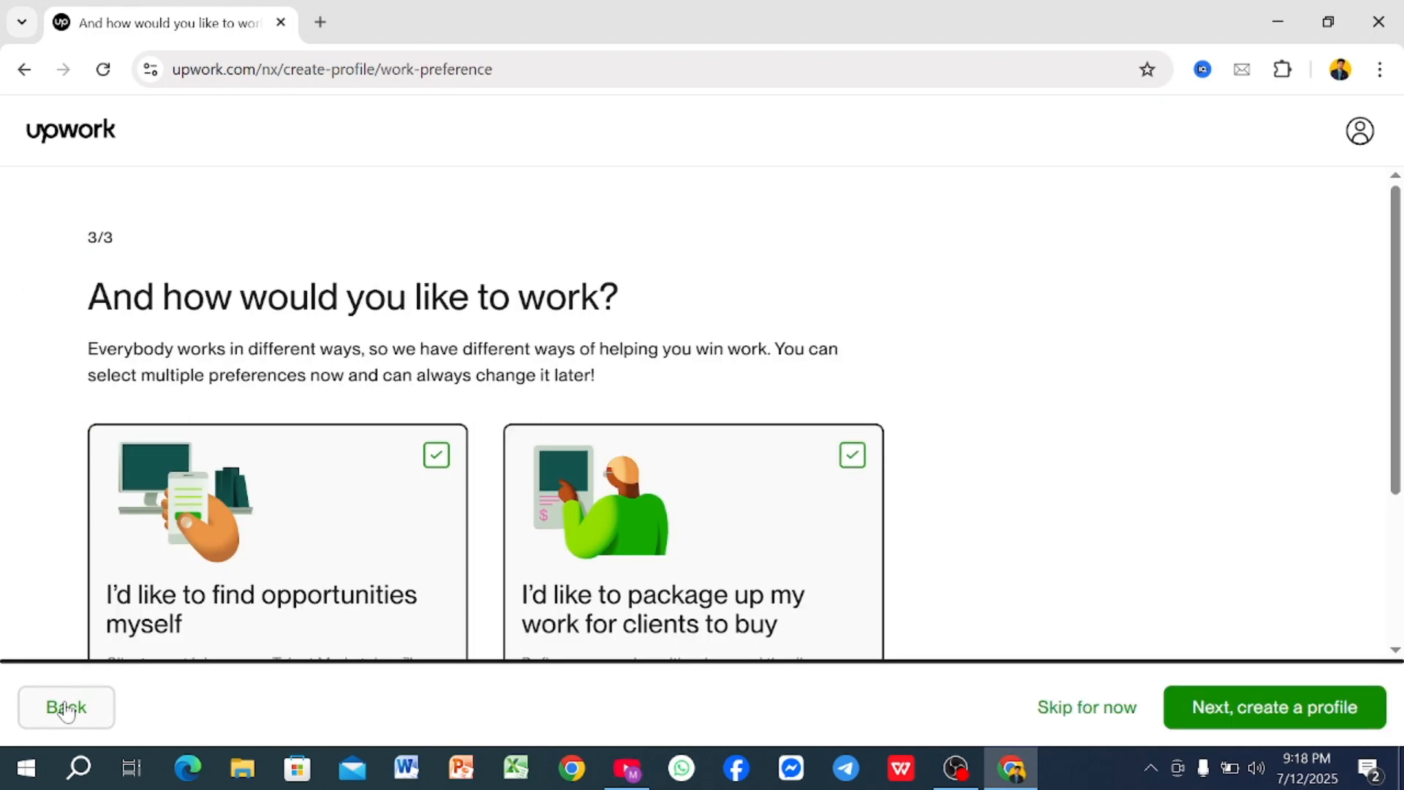
{"action": "left_click", "coordinate": [65, 708]}
{"action": "left_click", "coordinate": [65, 708]}
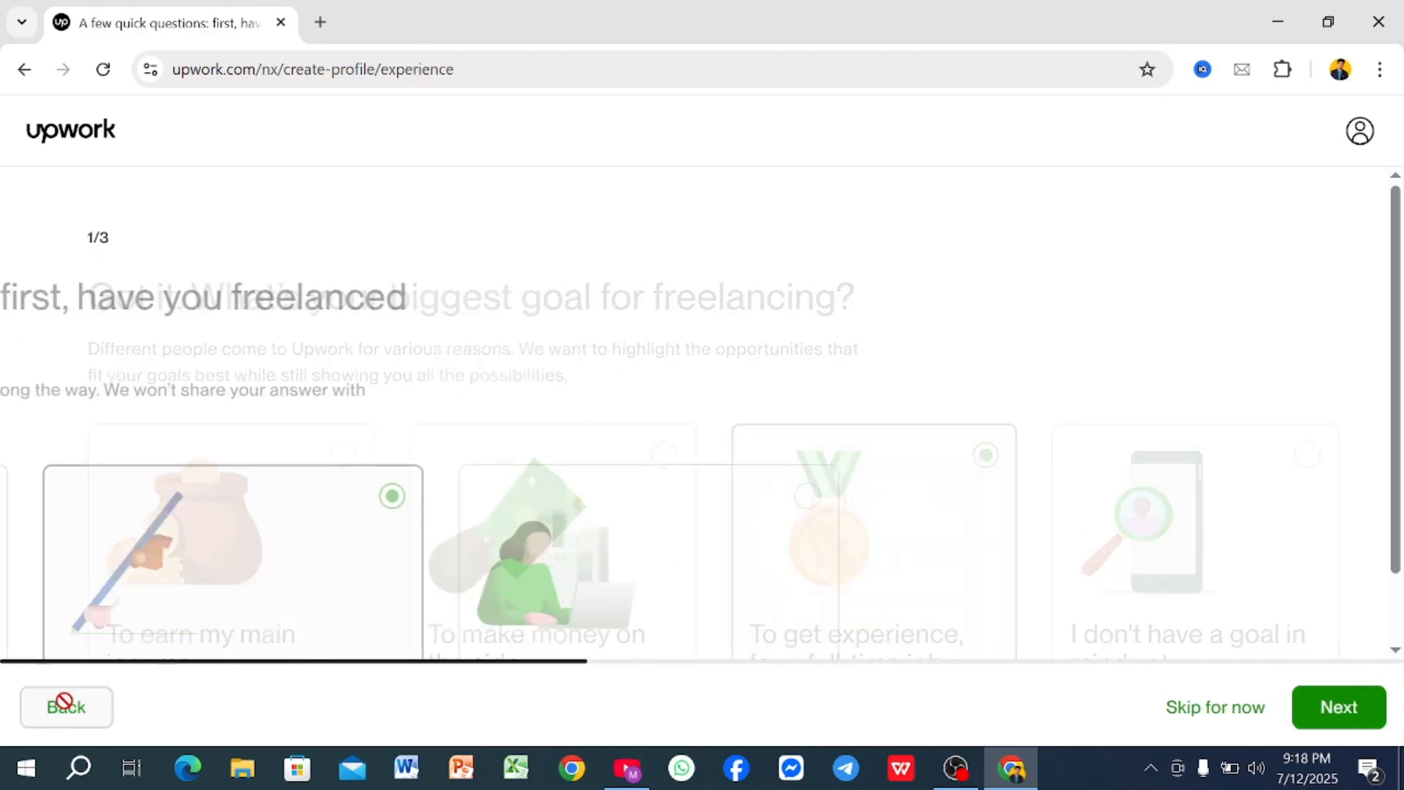
{"action": "left_click", "coordinate": [66, 708]}
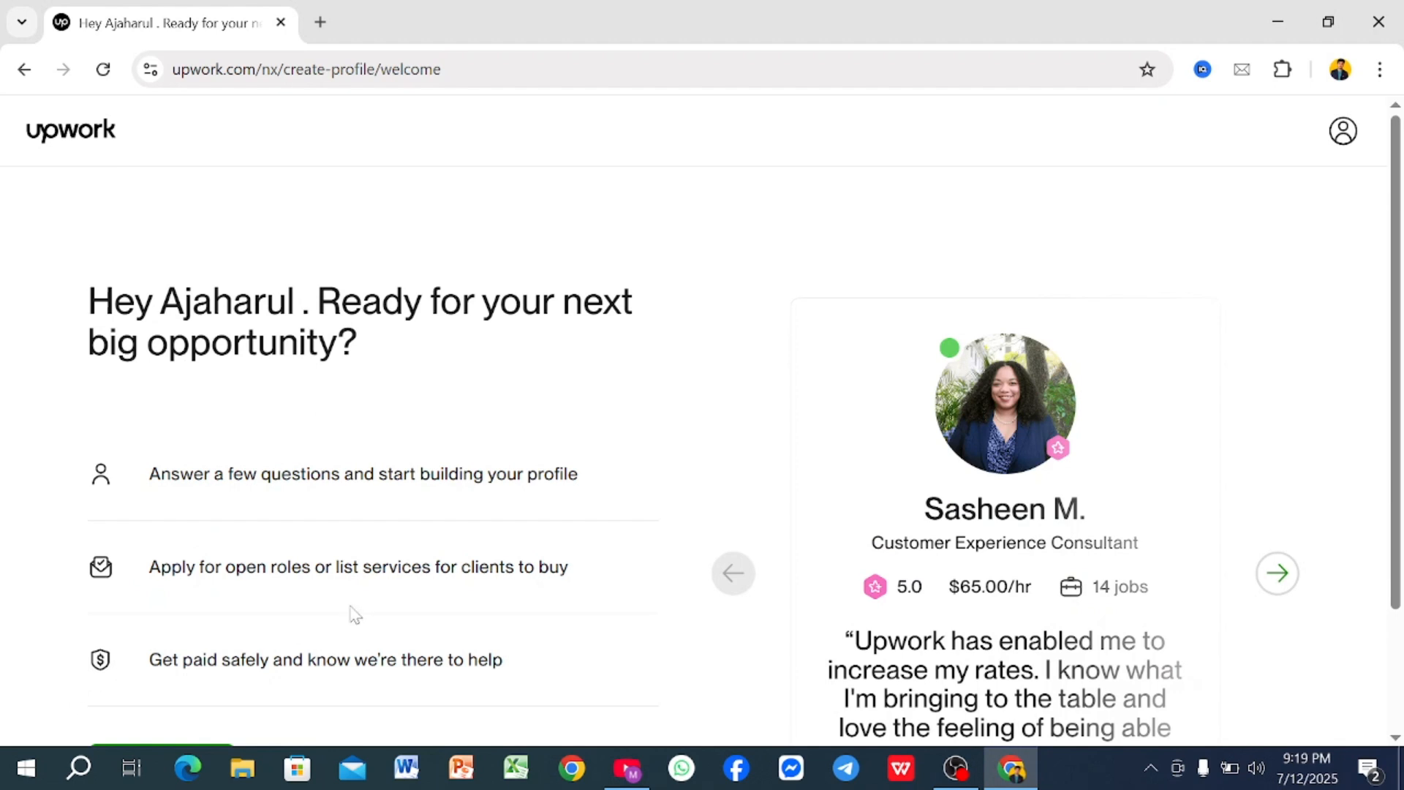
- Look over the welcome page, view the account menu's options and close it again
{"action": "scroll", "coordinate": [540, 408], "scroll_direction": "down", "scroll_amount": 2}
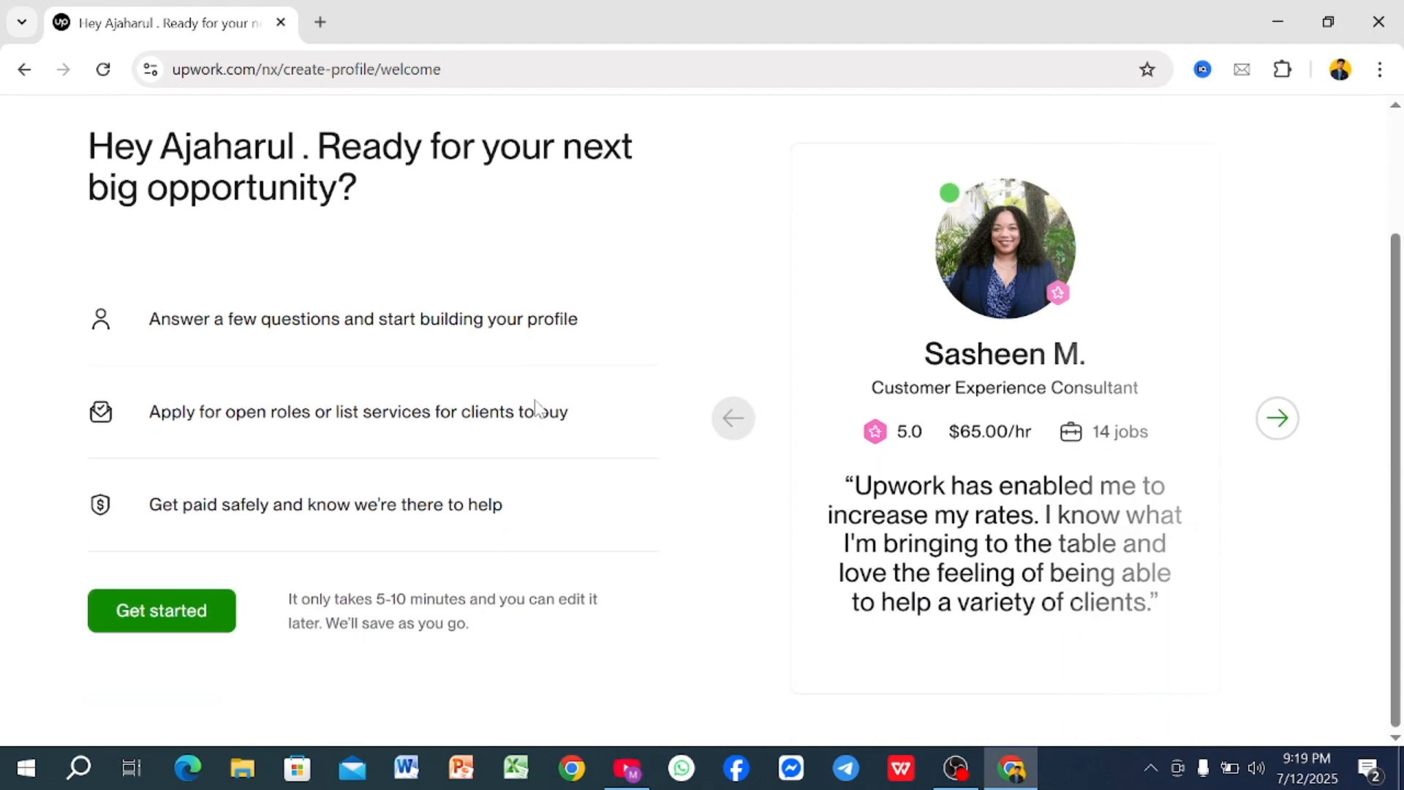
{"action": "scroll", "coordinate": [556, 411], "scroll_direction": "up", "scroll_amount": 2}
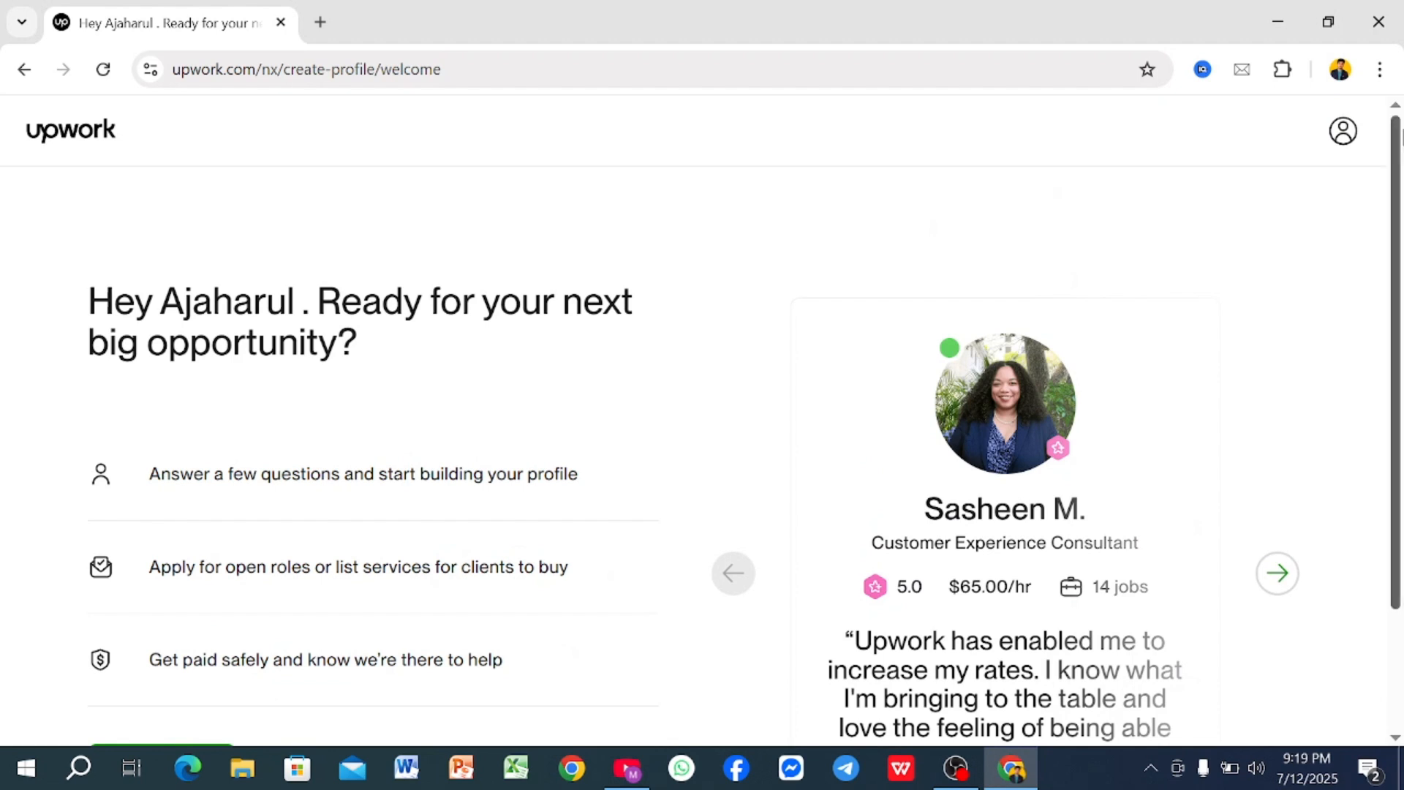
{"action": "left_click", "coordinate": [1345, 134]}
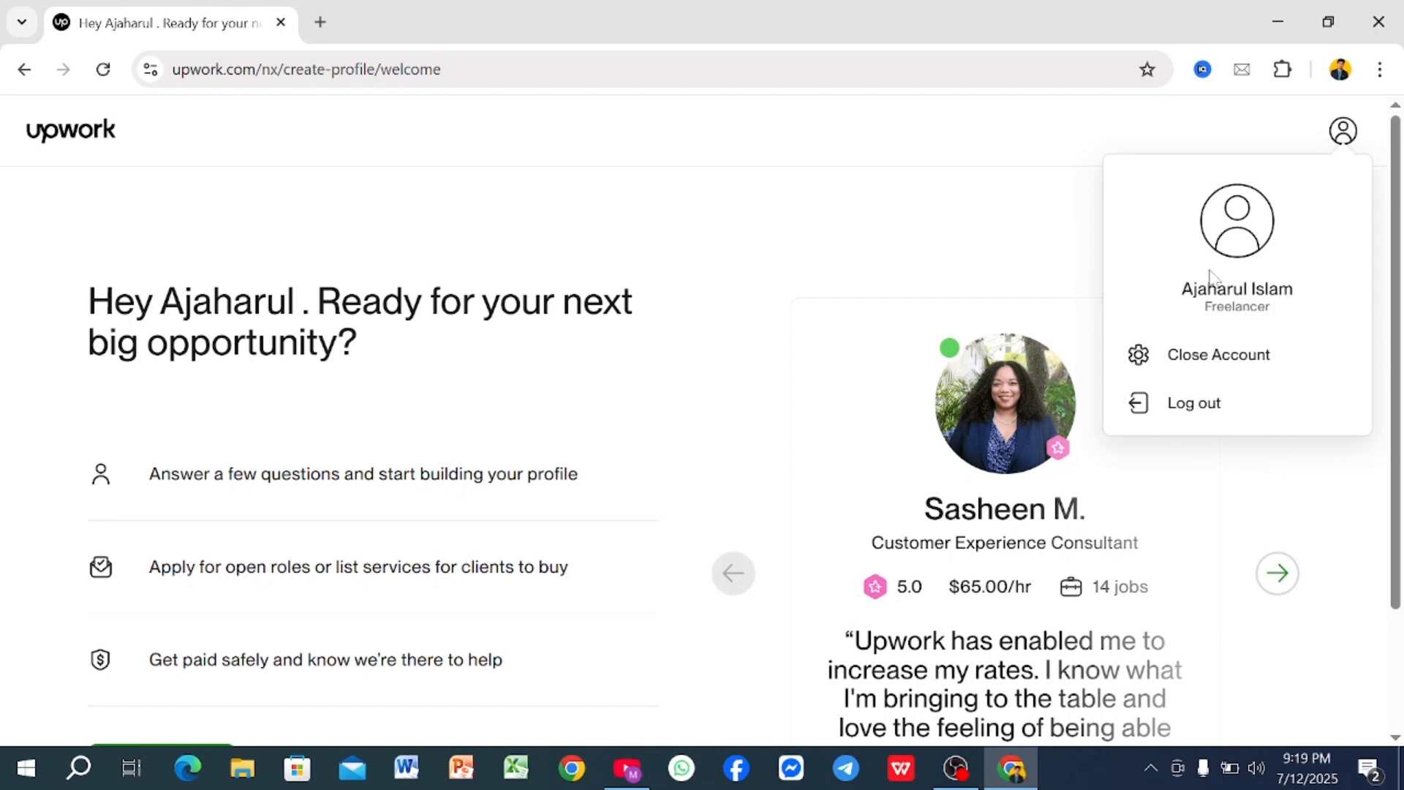
{"action": "scroll", "coordinate": [1210, 263], "scroll_direction": "down", "scroll_amount": 1}
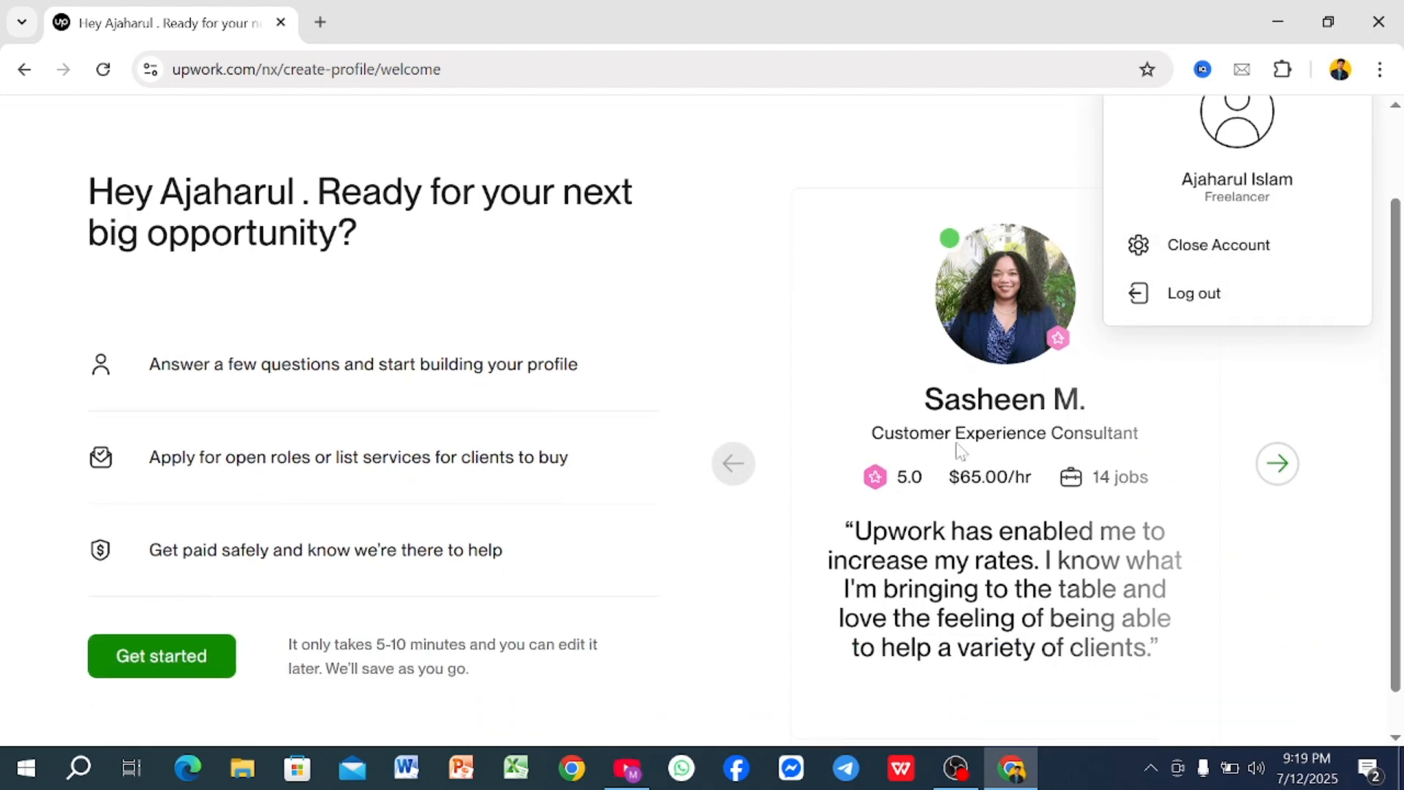
{"action": "left_click", "coordinate": [841, 305]}
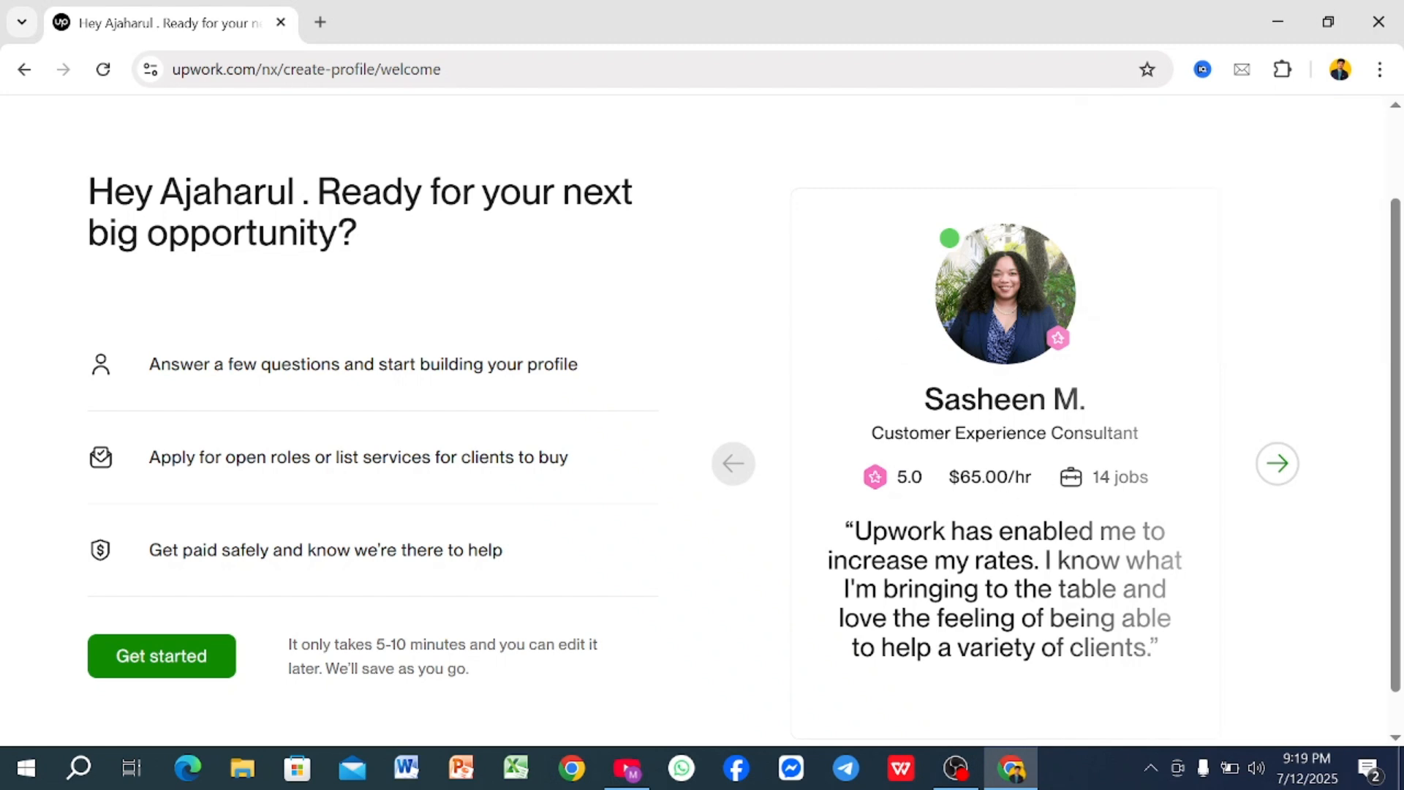
- Start the profile questions, submitting "I have some experience" as background and "To get experience, for a full-time job" as goal
{"action": "scroll", "coordinate": [702, 421], "scroll_direction": "down", "scroll_amount": 1}
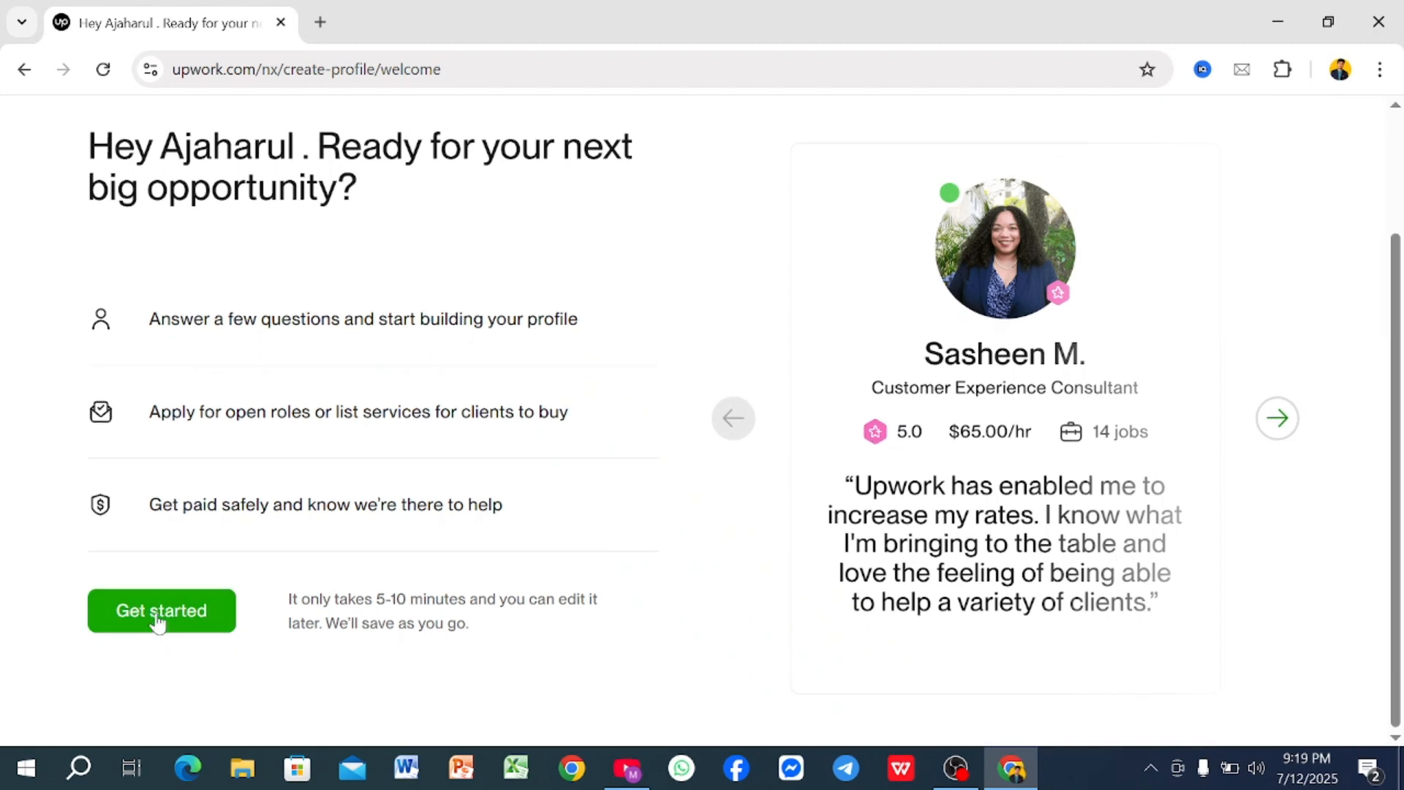
{"action": "left_click", "coordinate": [157, 613]}
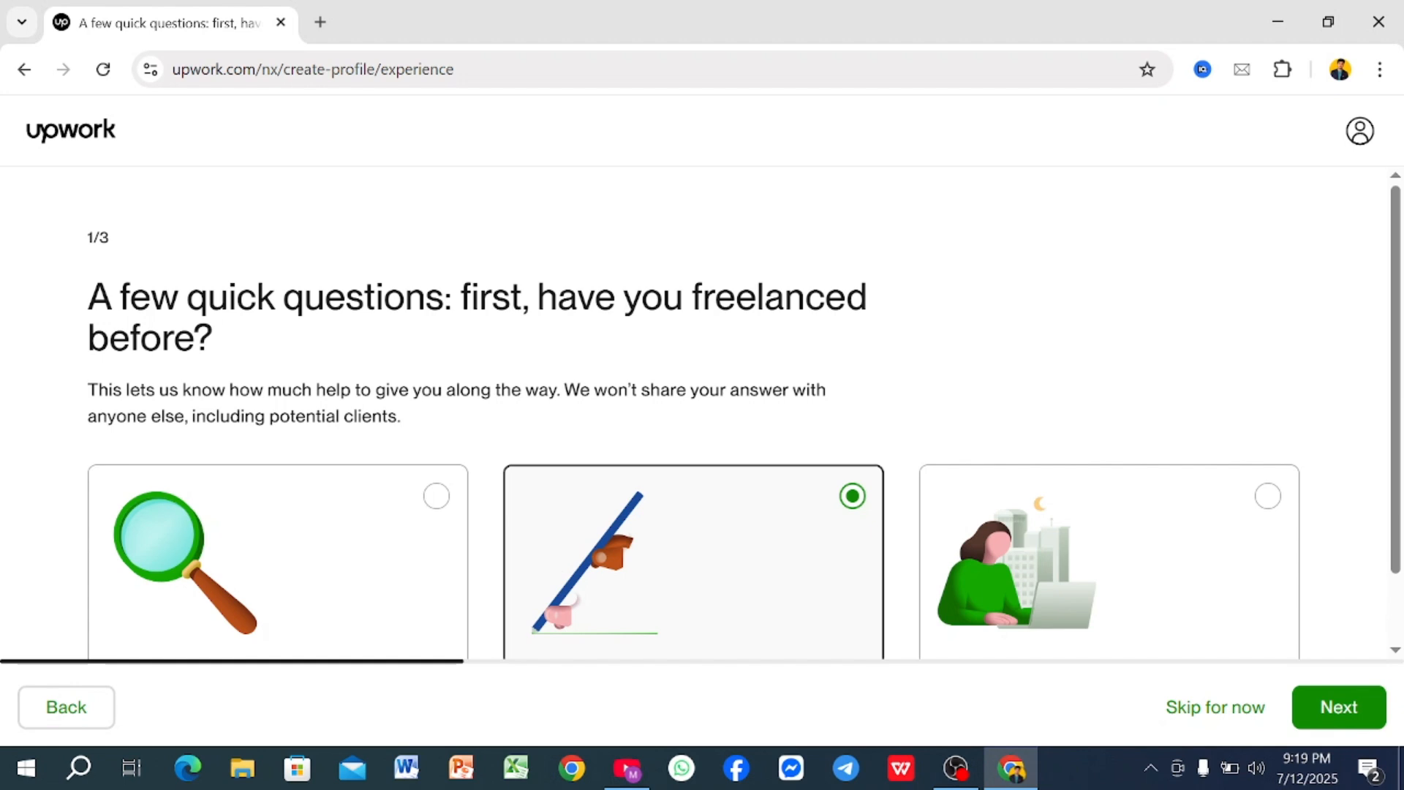
{"action": "scroll", "coordinate": [702, 415], "scroll_direction": "down", "scroll_amount": 1}
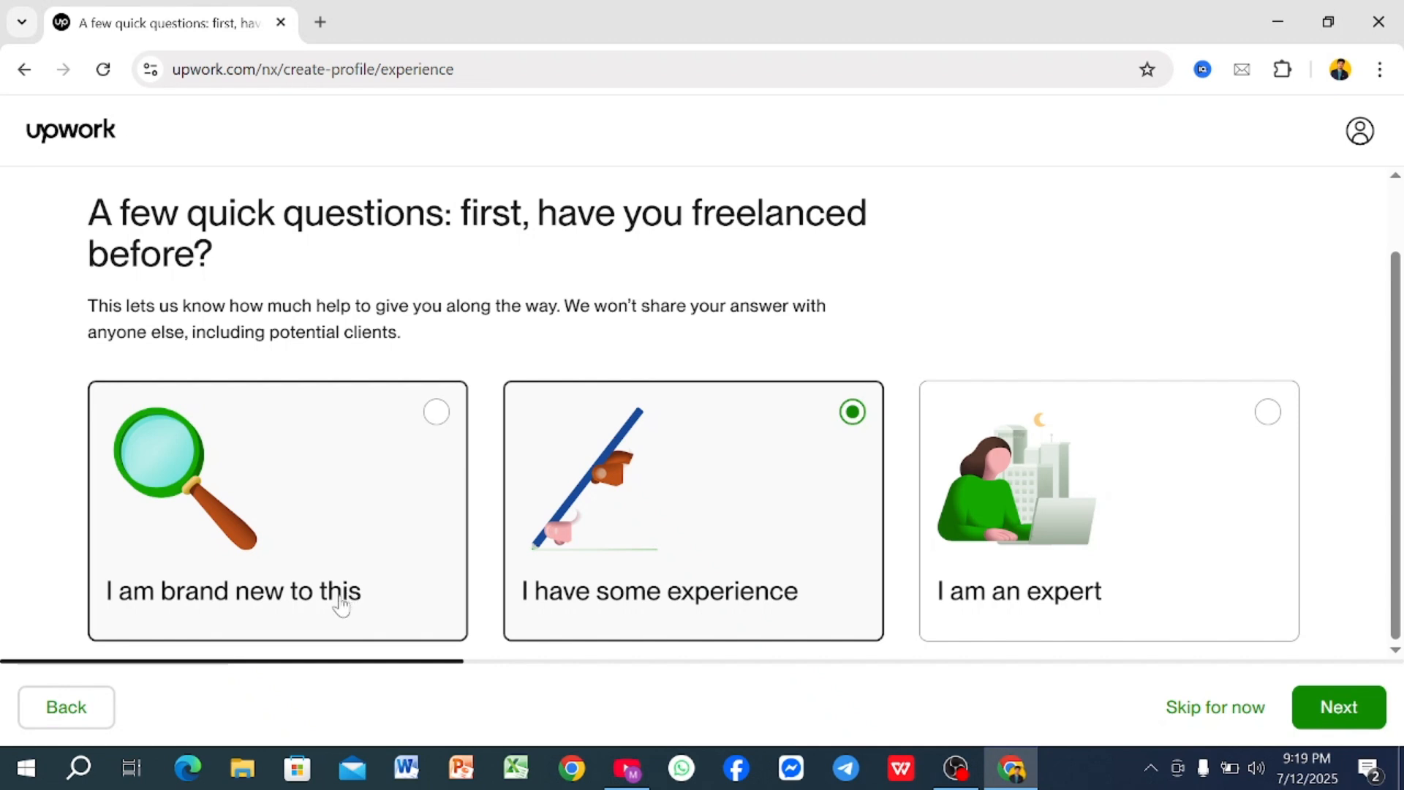
{"action": "right_click", "coordinate": [510, 666]}
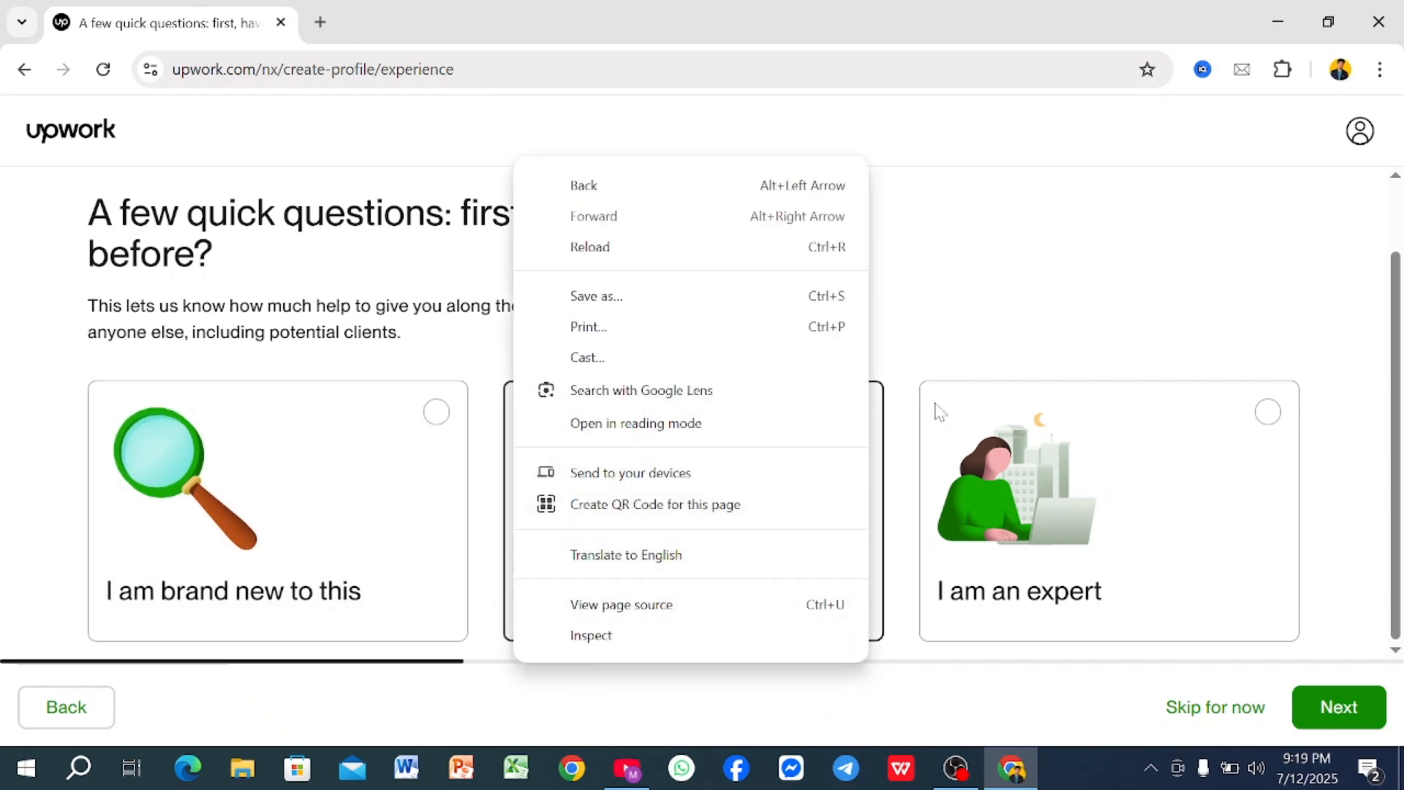
{"action": "left_click", "coordinate": [933, 362]}
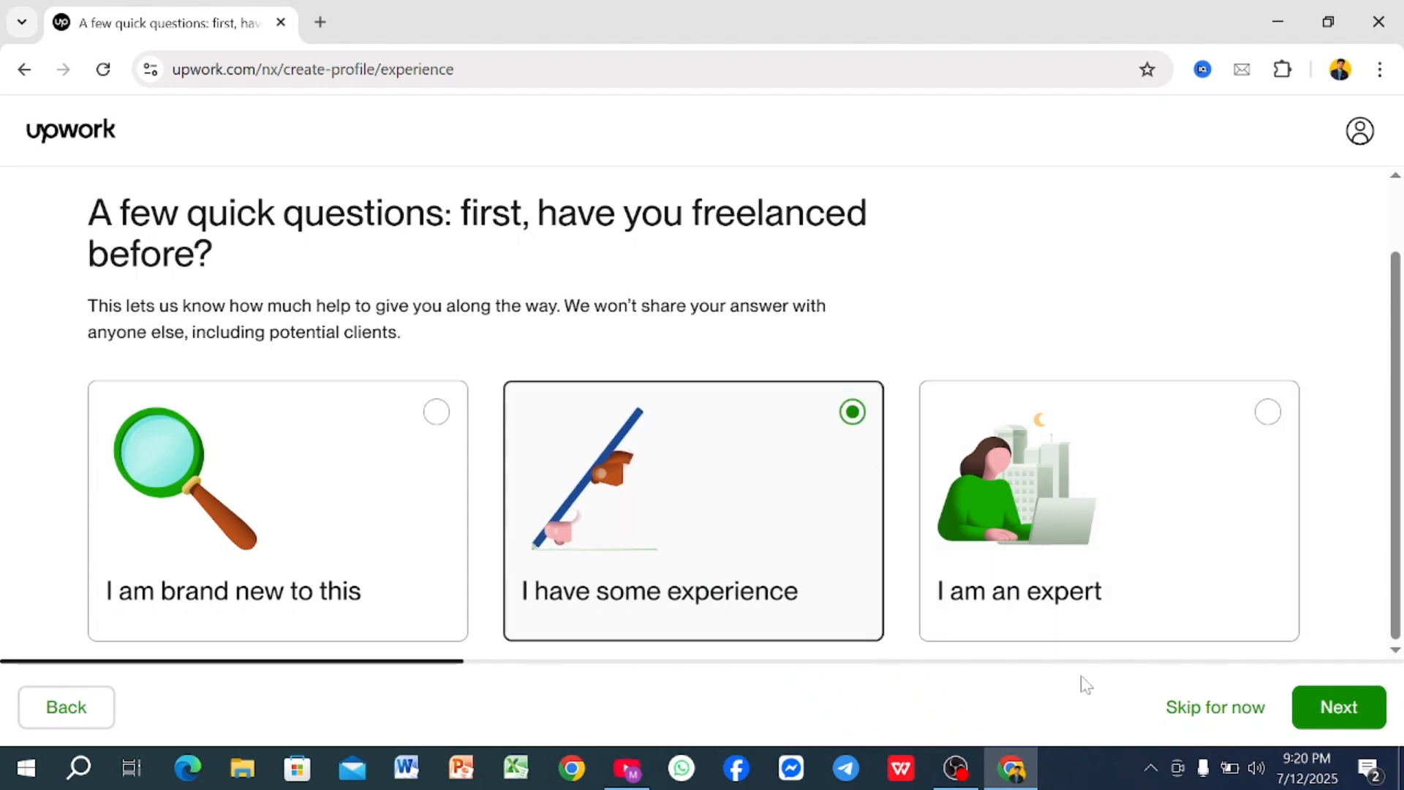
{"action": "left_click", "coordinate": [1339, 716]}
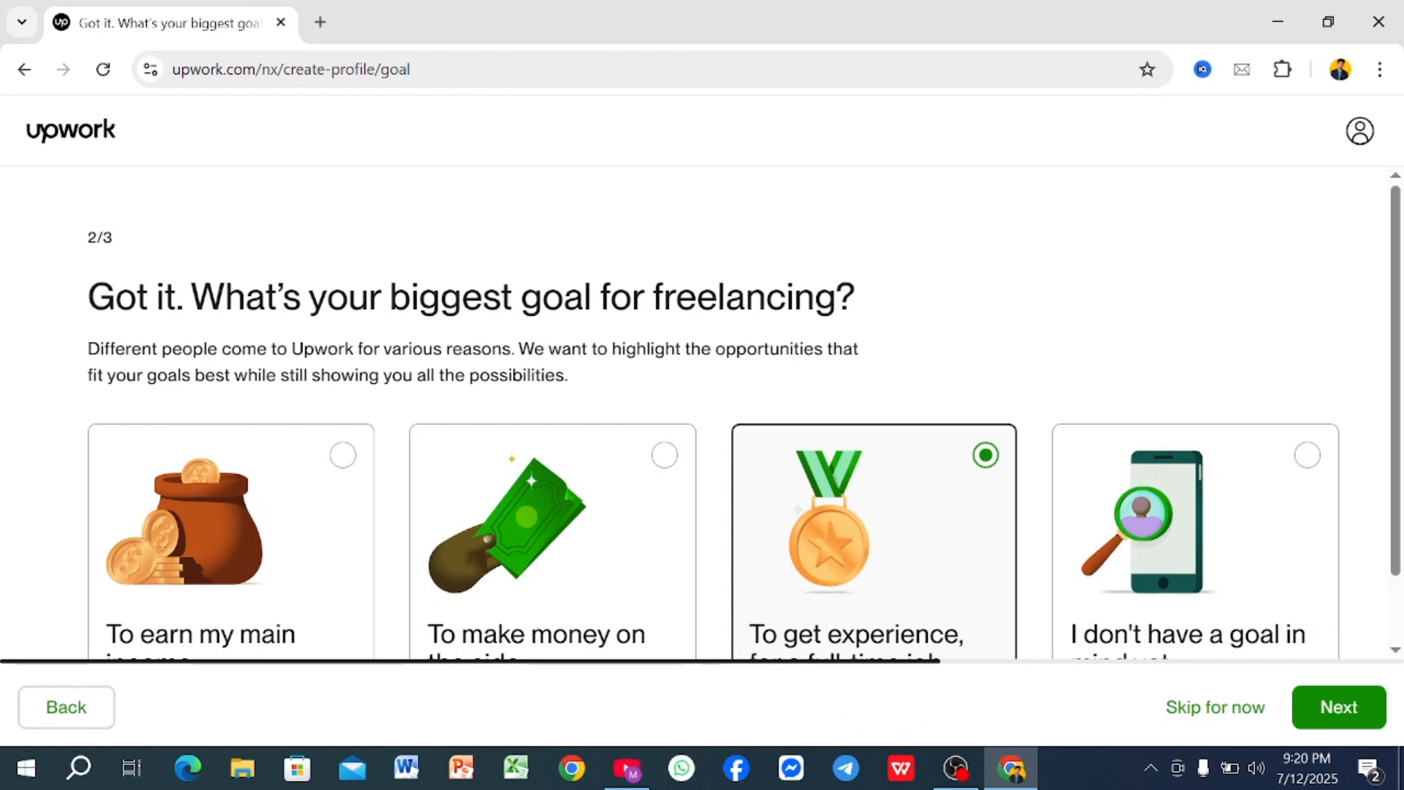
{"action": "scroll", "coordinate": [582, 376], "scroll_direction": "down", "scroll_amount": 1}
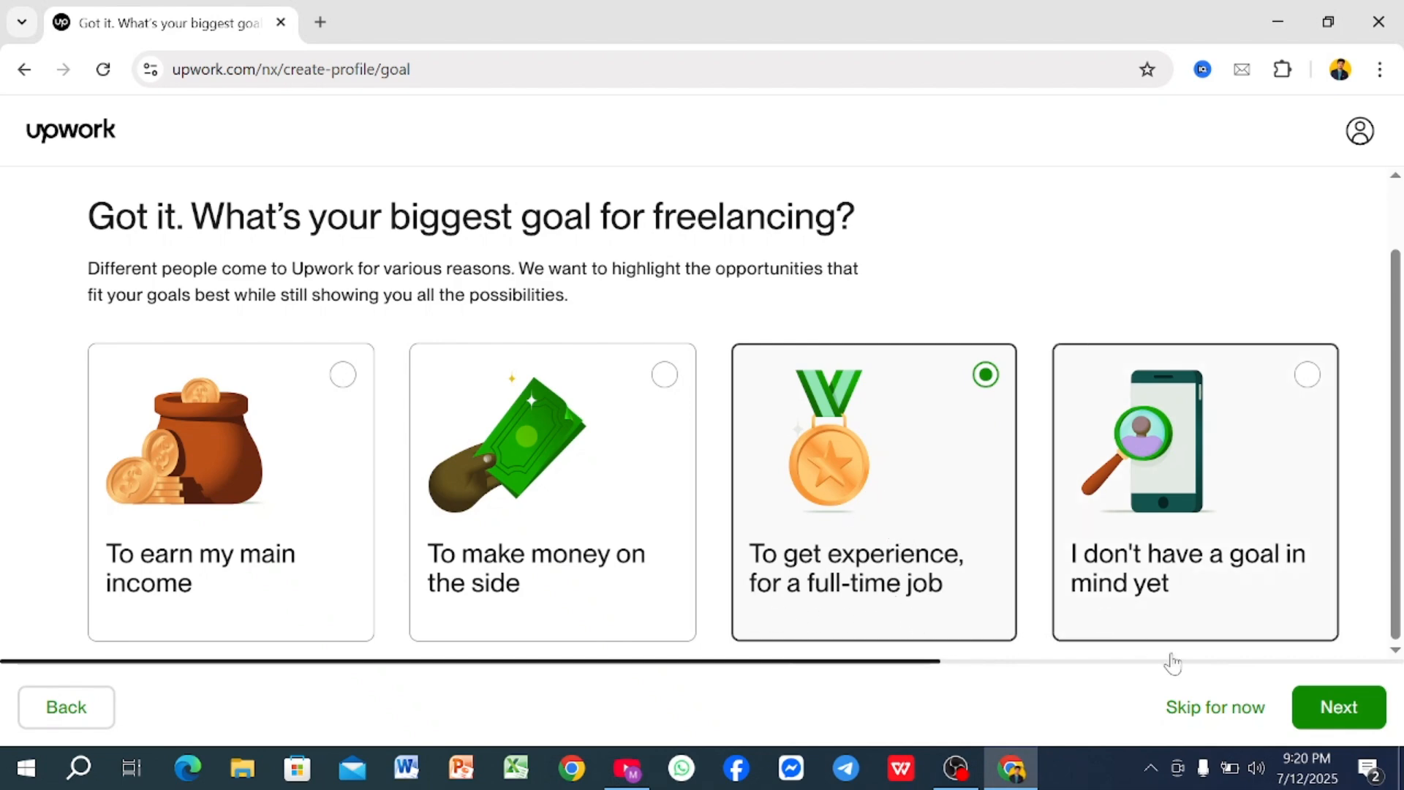
{"action": "left_click", "coordinate": [1325, 715]}
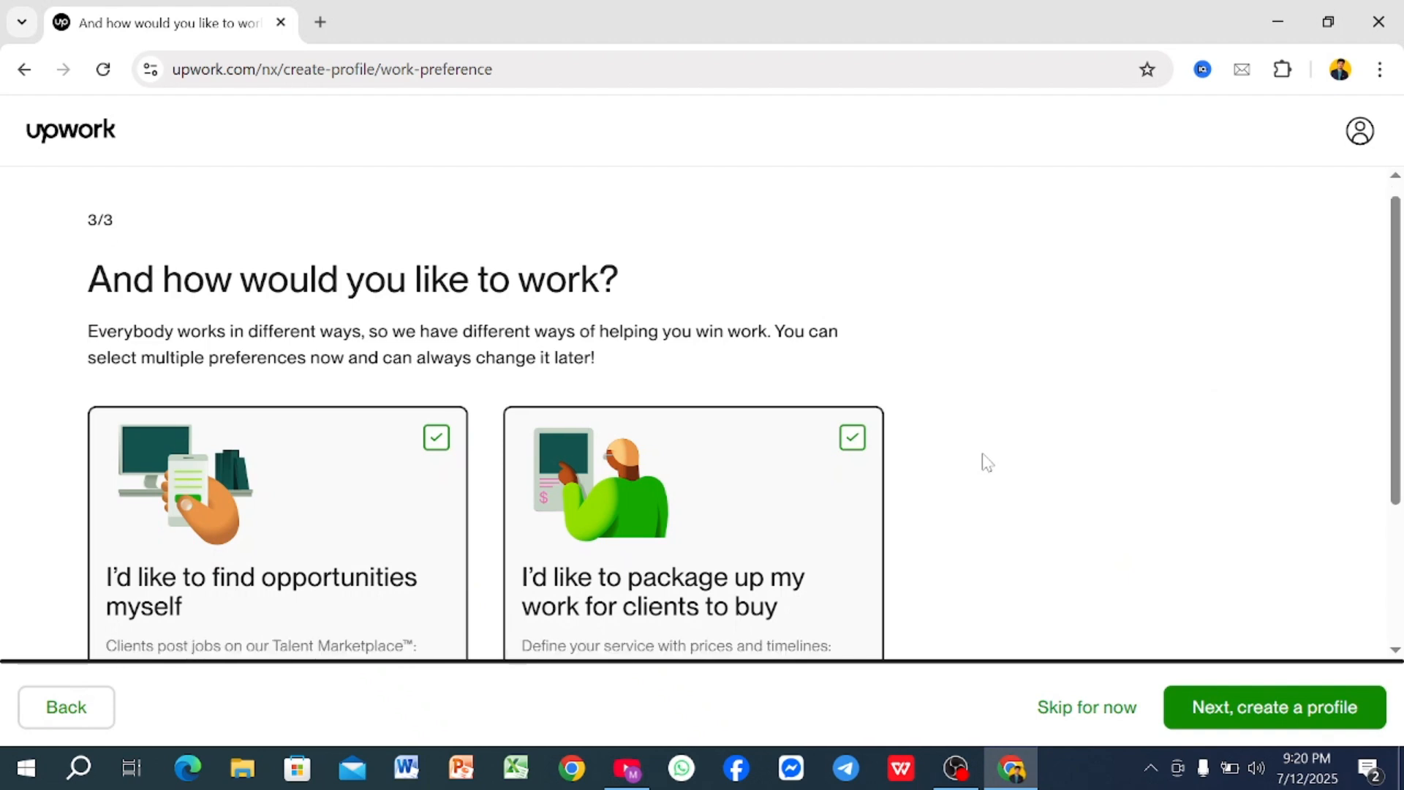
- Submit the work preferences with both finding opportunities yourself and packaging up work for clients to buy selected
{"action": "scroll", "coordinate": [980, 461], "scroll_direction": "down", "scroll_amount": 2}
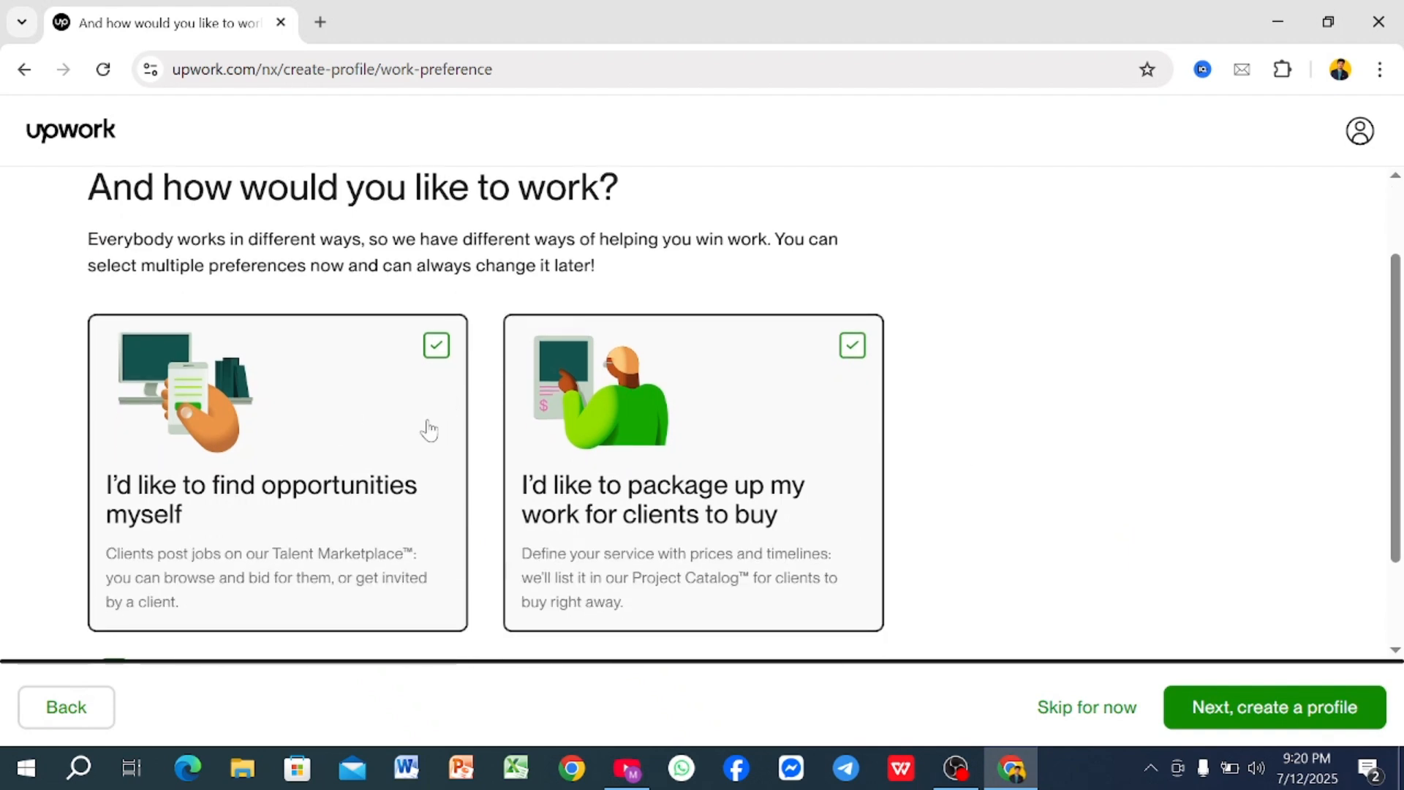
{"action": "scroll", "coordinate": [420, 435], "scroll_direction": "up", "scroll_amount": 2}
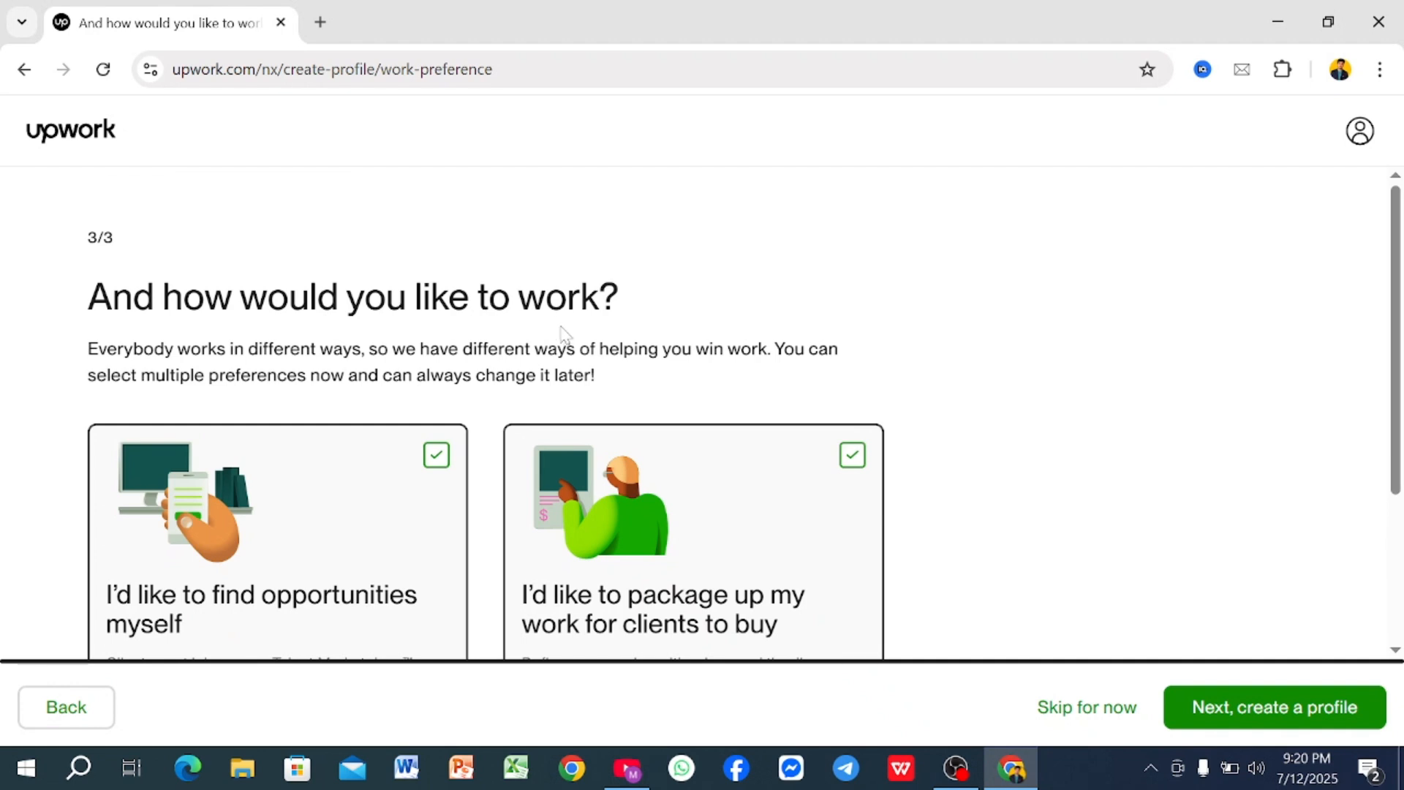
{"action": "scroll", "coordinate": [542, 339], "scroll_direction": "down", "scroll_amount": 1}
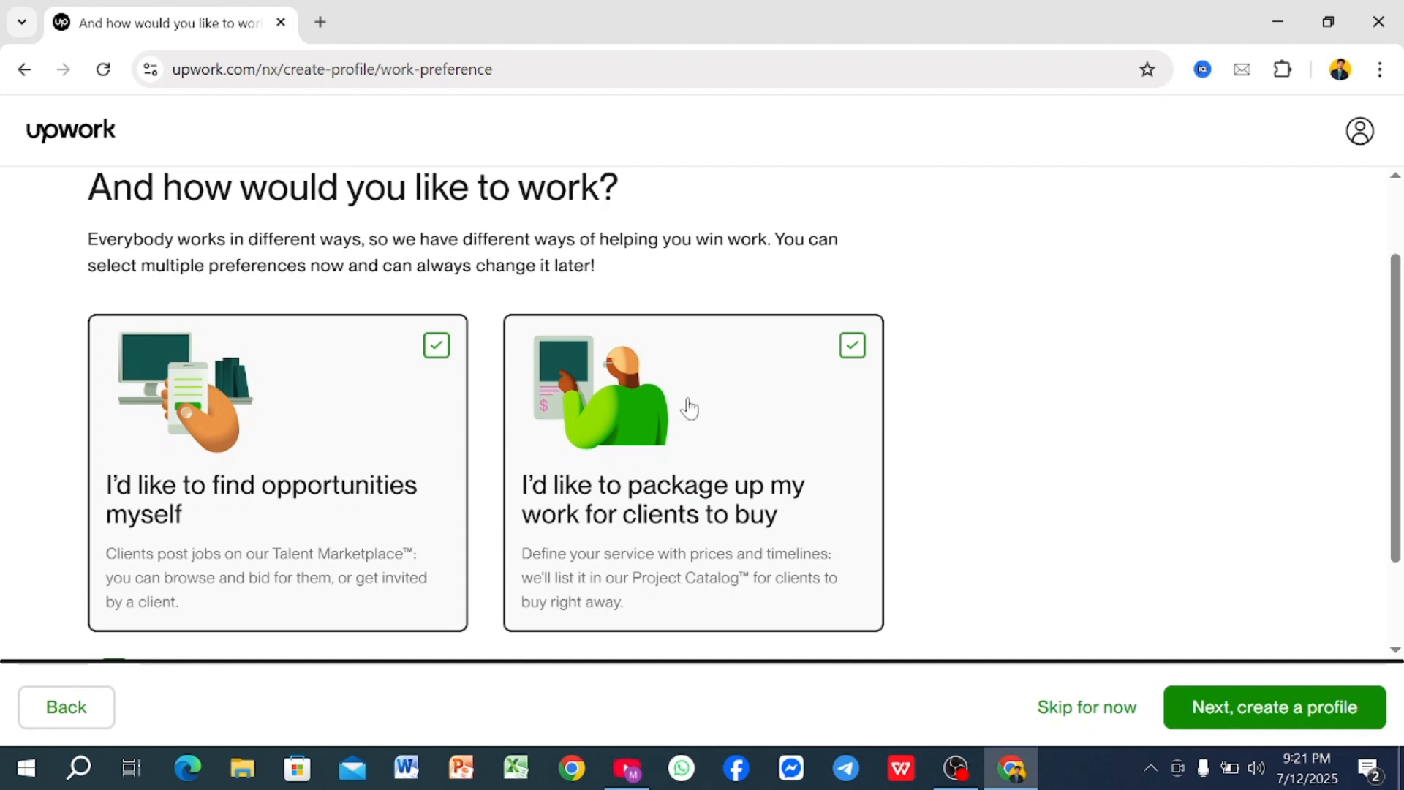
{"action": "left_click", "coordinate": [437, 342]}
{"action": "left_click", "coordinate": [436, 351]}
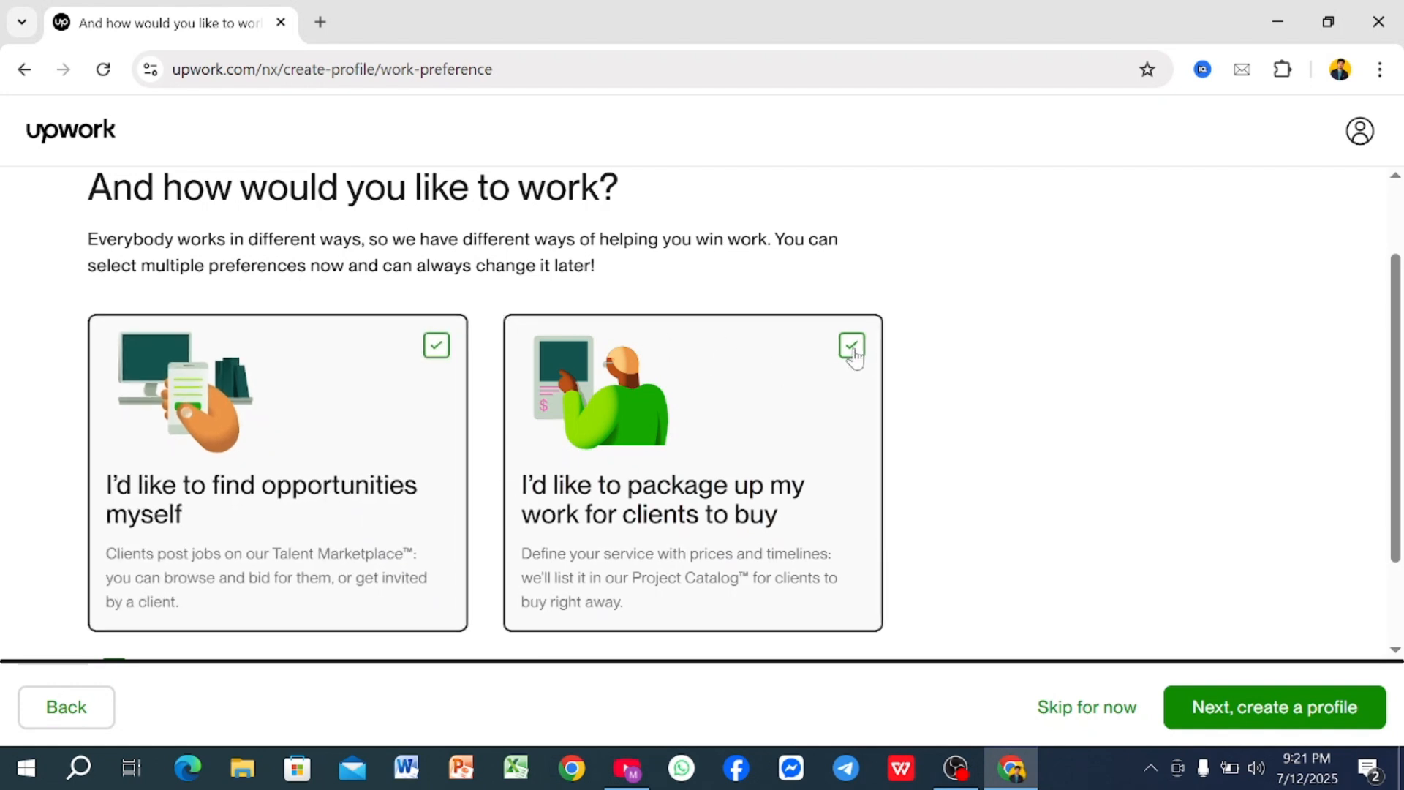
{"action": "left_click", "coordinate": [852, 349]}
{"action": "left_click", "coordinate": [852, 351]}
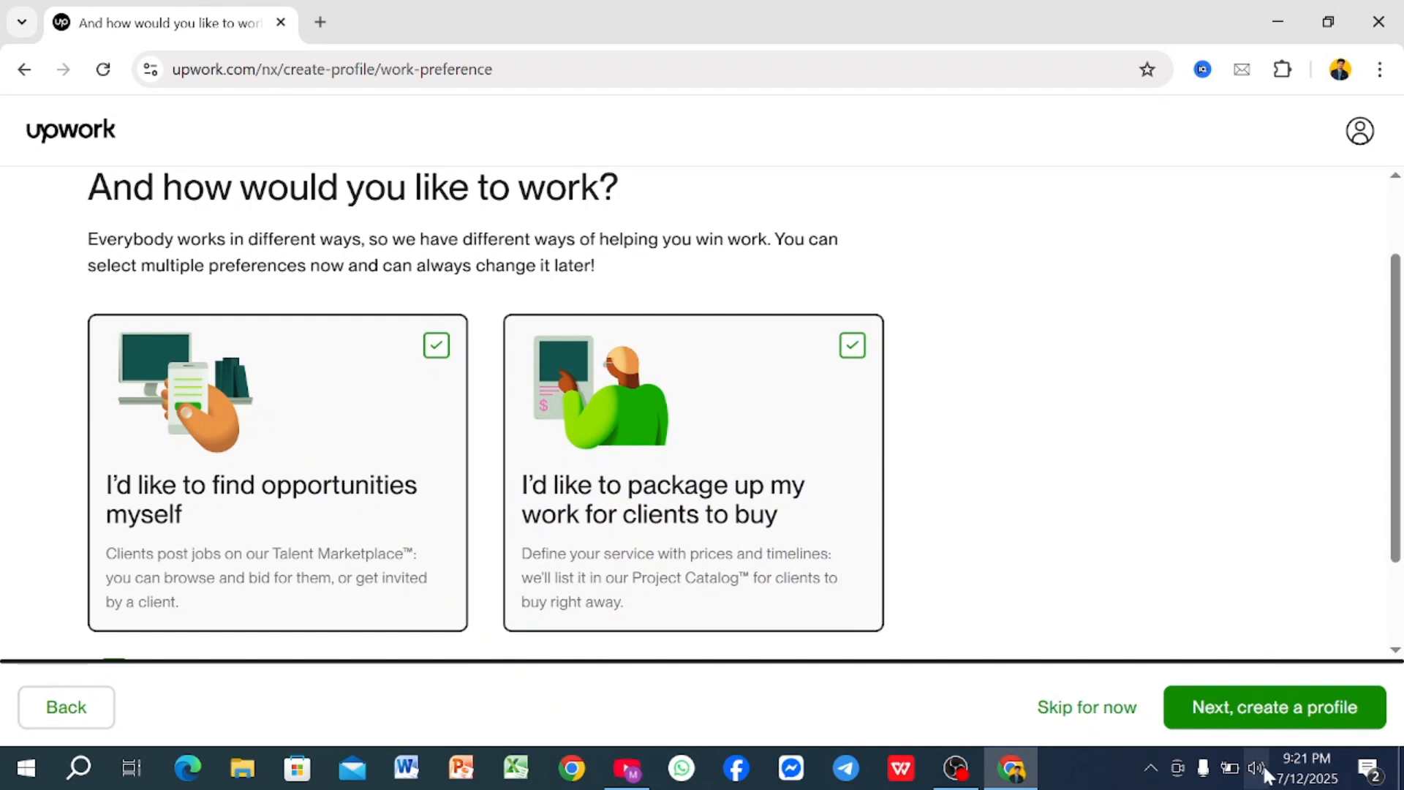
{"action": "left_click", "coordinate": [1258, 713]}
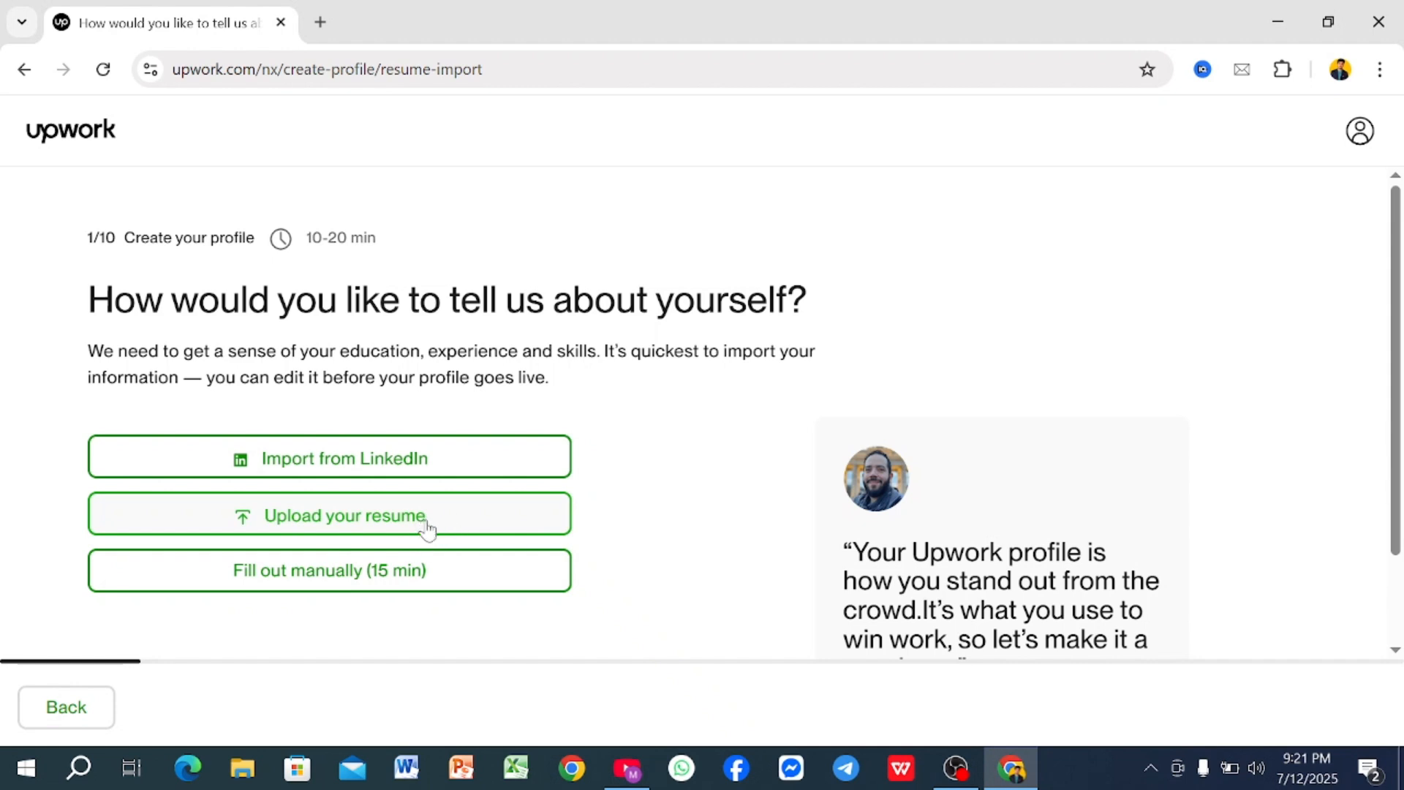
- Choose to fill out the profile manually and submit Digital Marketing as the Sales & Marketing specialty
{"action": "left_click", "coordinate": [413, 570]}
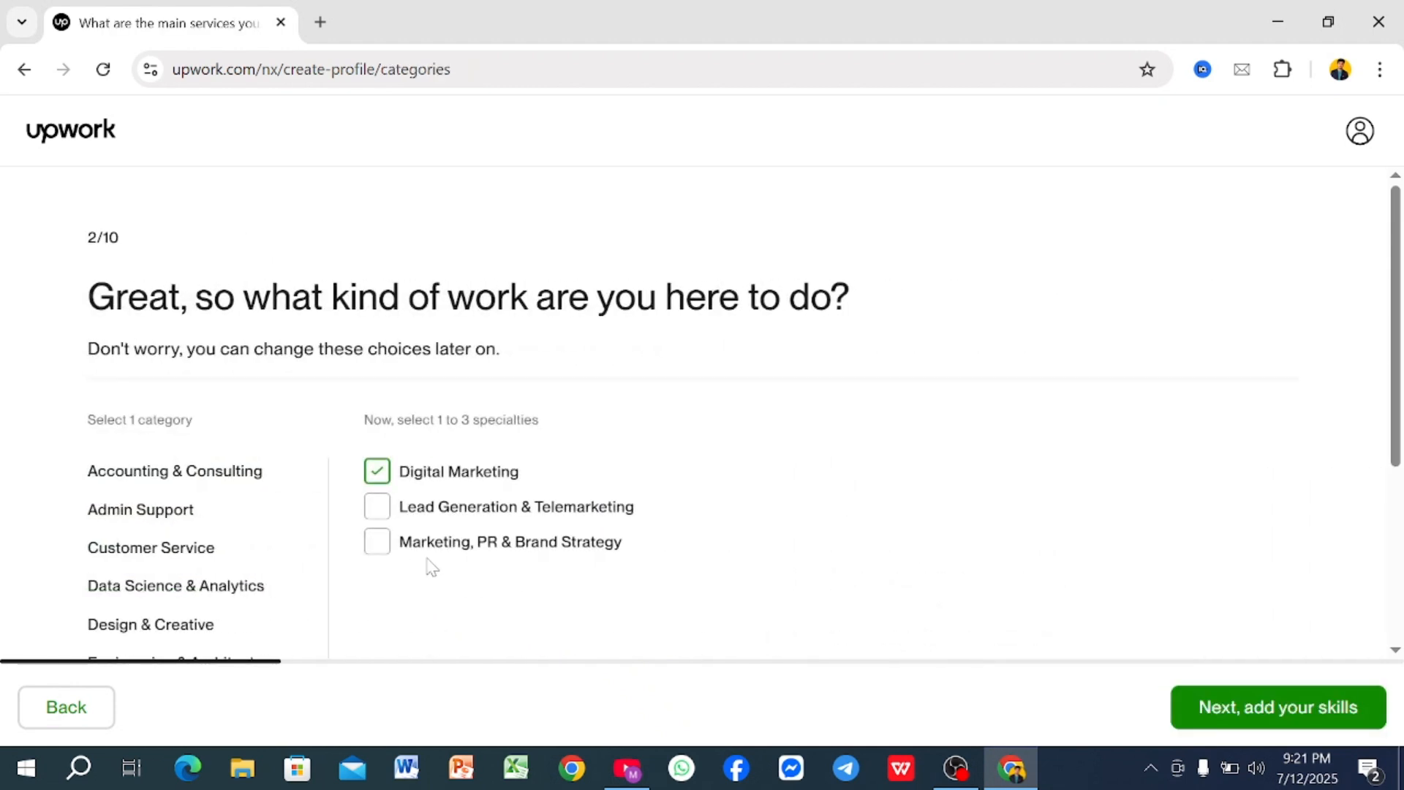
{"action": "scroll", "coordinate": [337, 519], "scroll_direction": "down", "scroll_amount": 3}
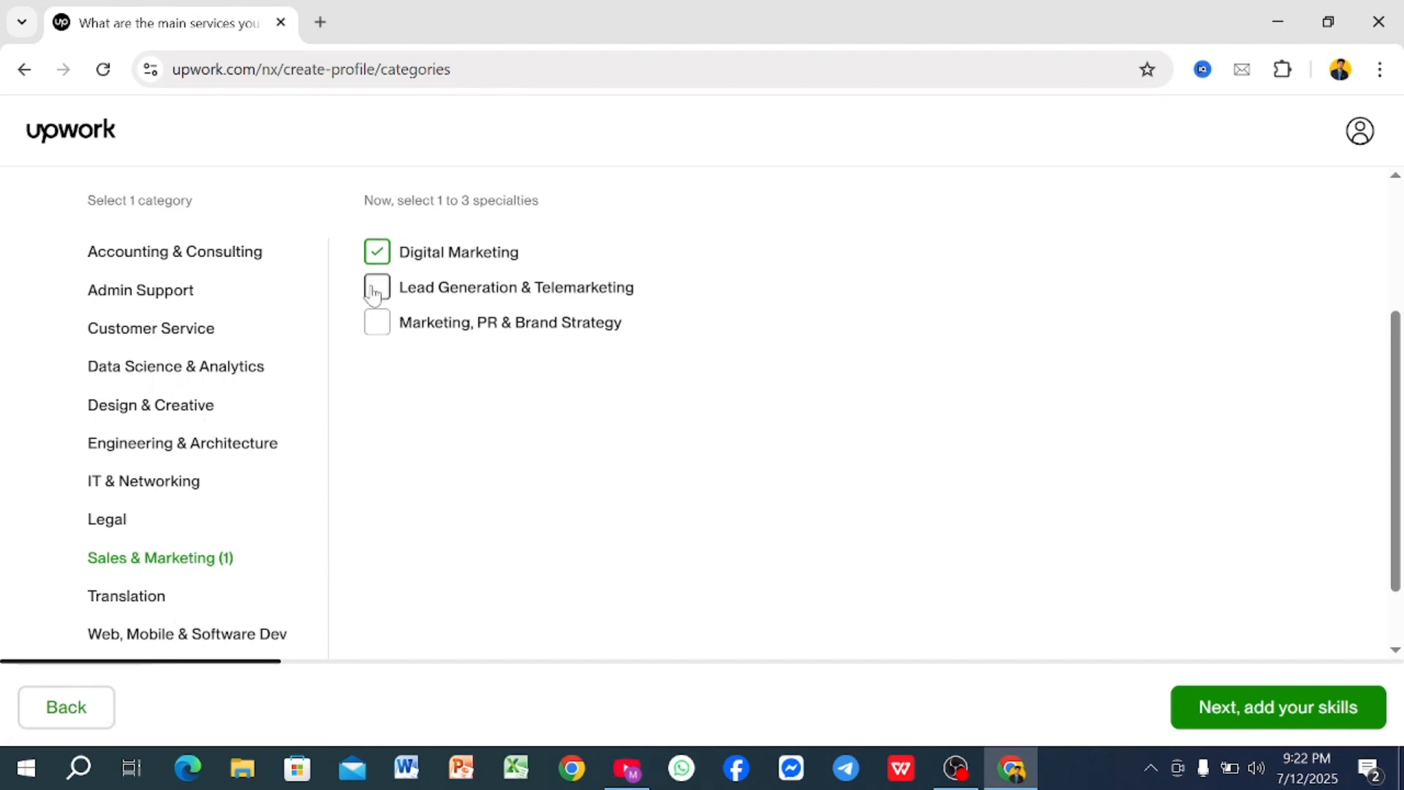
{"action": "left_click", "coordinate": [376, 253]}
{"action": "left_click", "coordinate": [378, 257]}
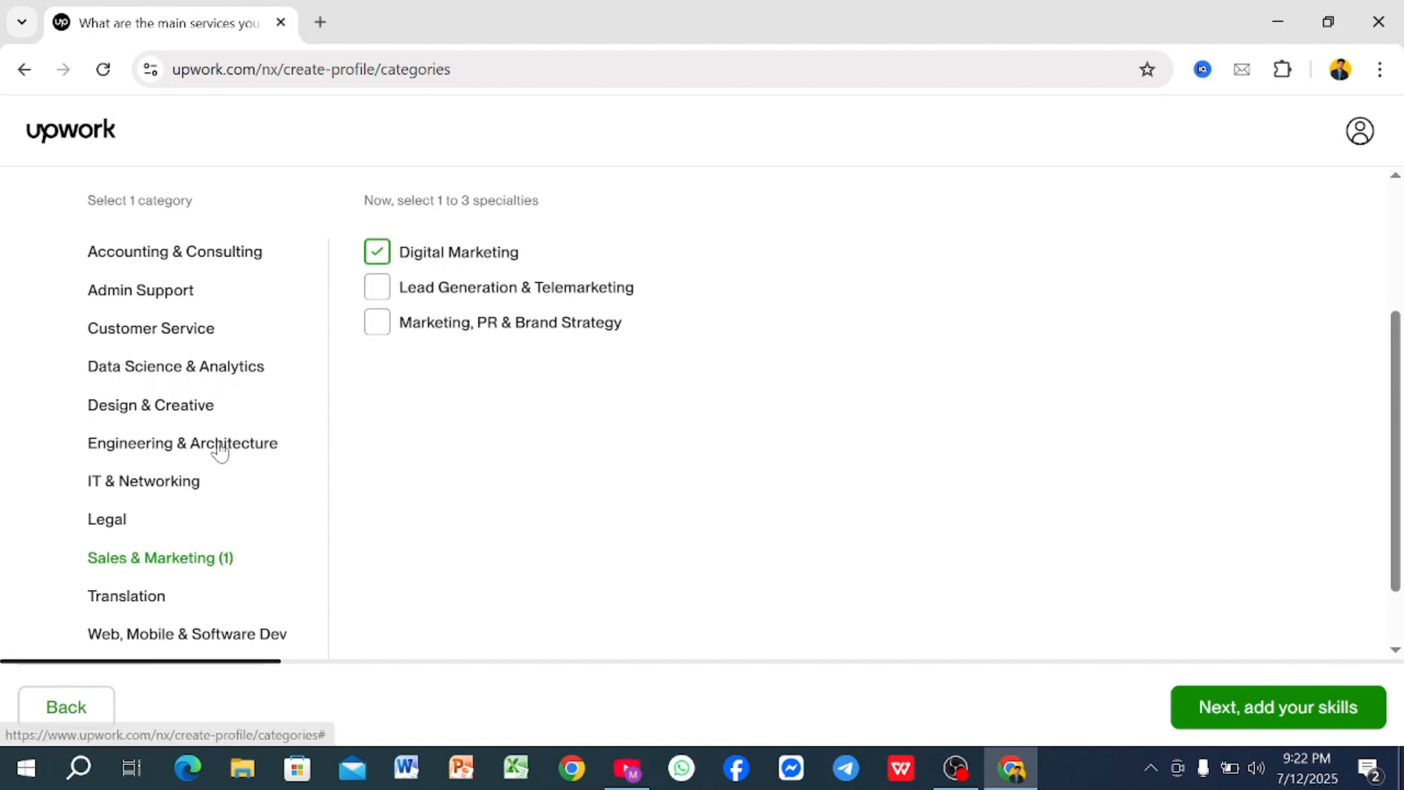
{"action": "left_click", "coordinate": [1236, 710]}
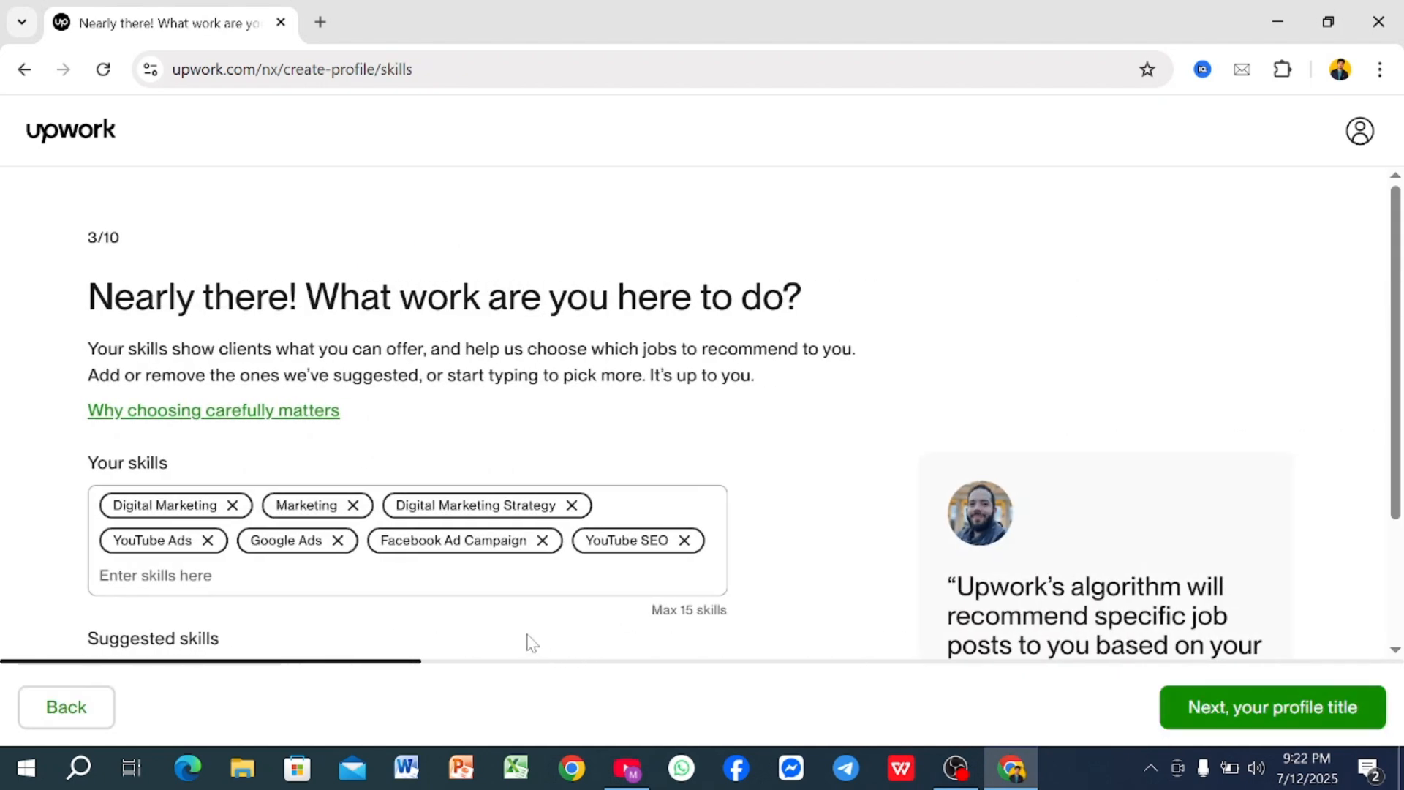
- Dismiss the WhatsApp notification and submit the existing skills list, continuing to the profile title
{"action": "scroll", "coordinate": [527, 570], "scroll_direction": "down", "scroll_amount": 2}
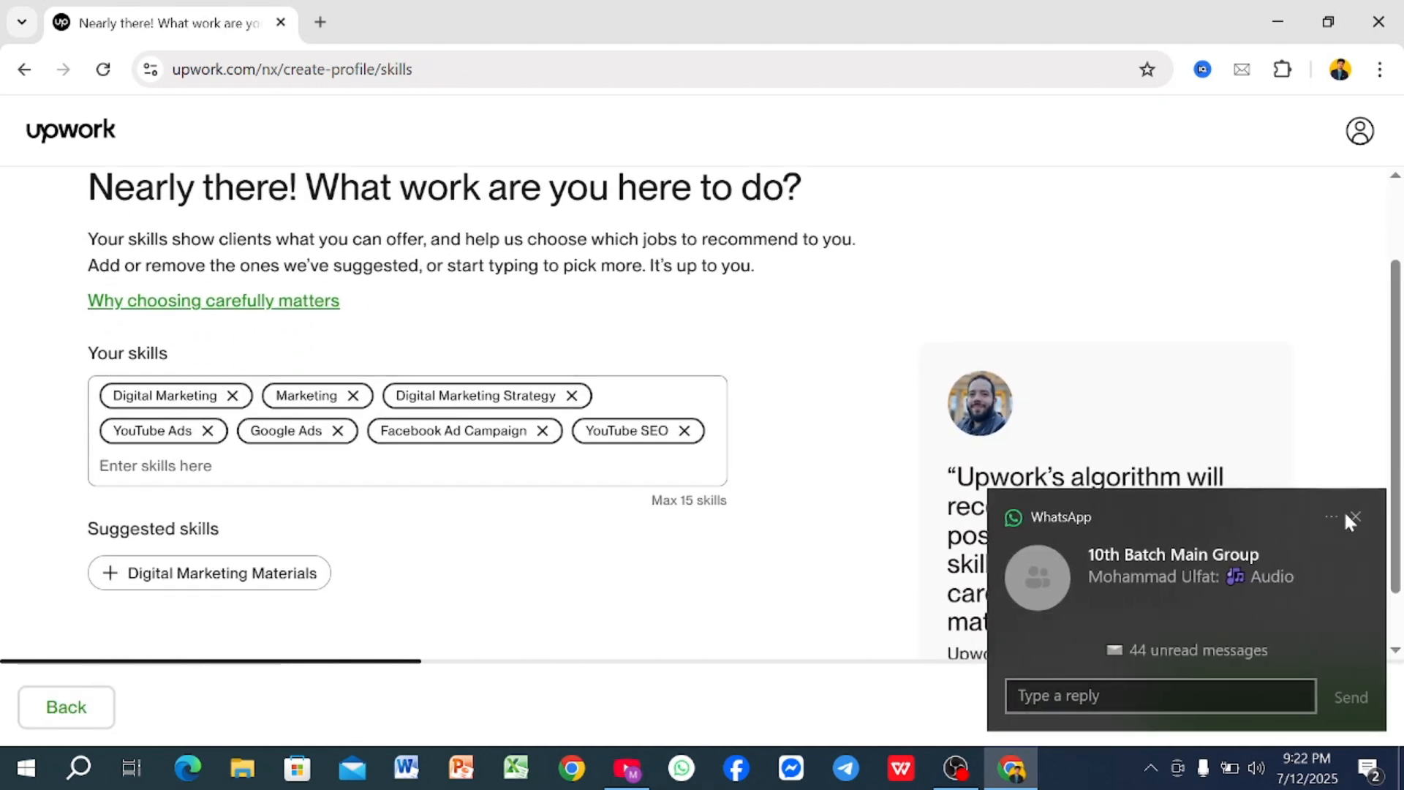
{"action": "left_click", "coordinate": [1355, 517]}
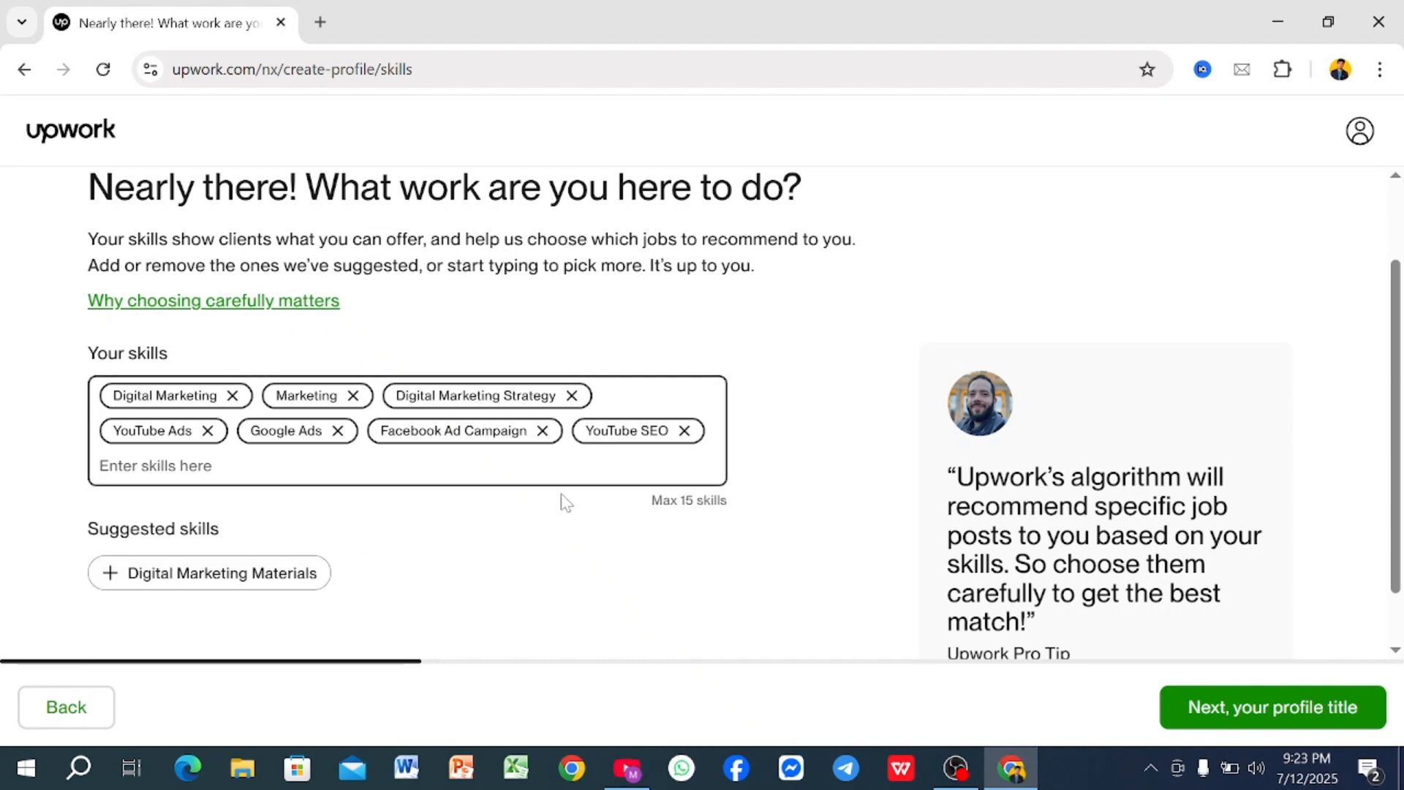
{"action": "left_click", "coordinate": [1273, 710]}
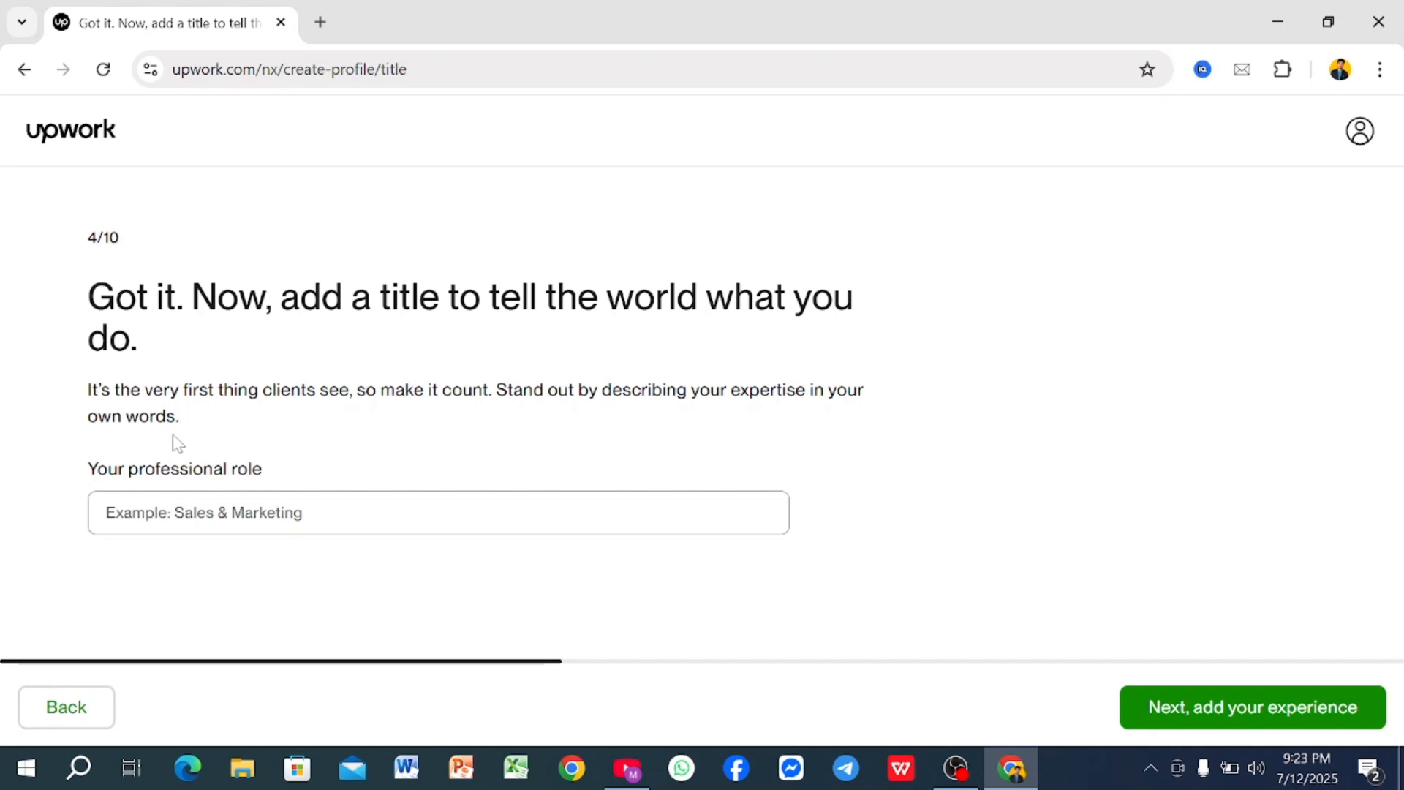
- Enter "digital markating,seo expart" as the professional role and continue to the work experience page
{"action": "left_click", "coordinate": [164, 503]}
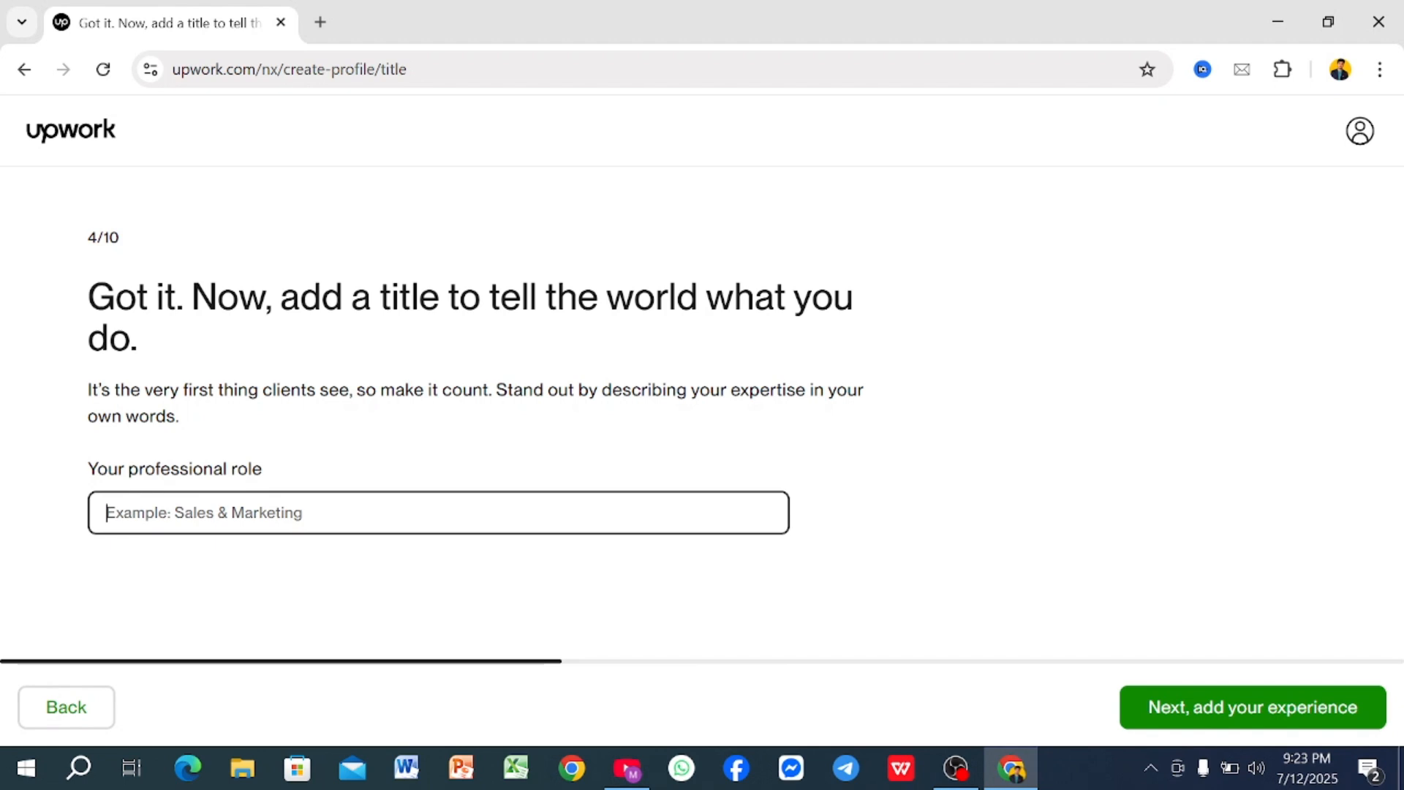
{"action": "type", "text": "di"}
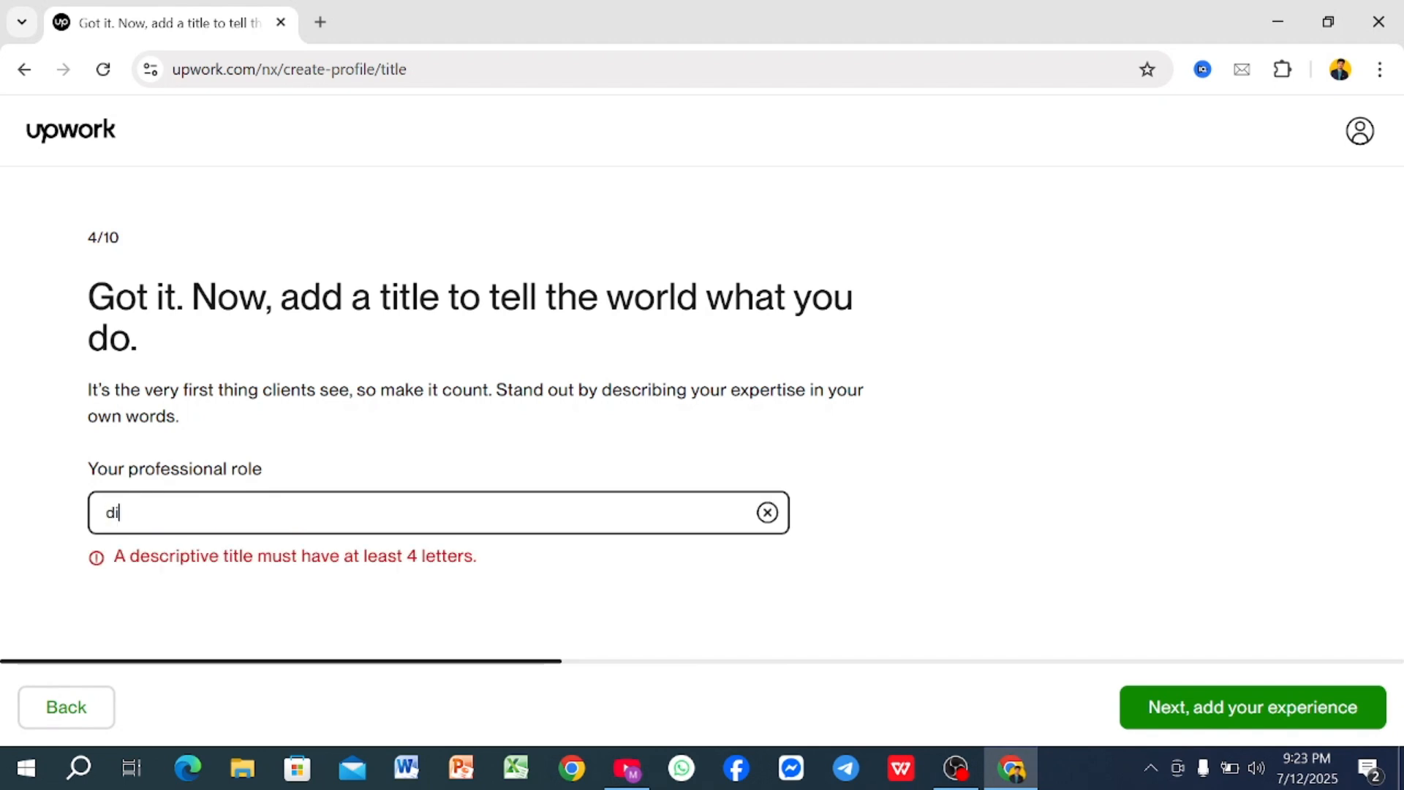
{"action": "type", "text": "git"}
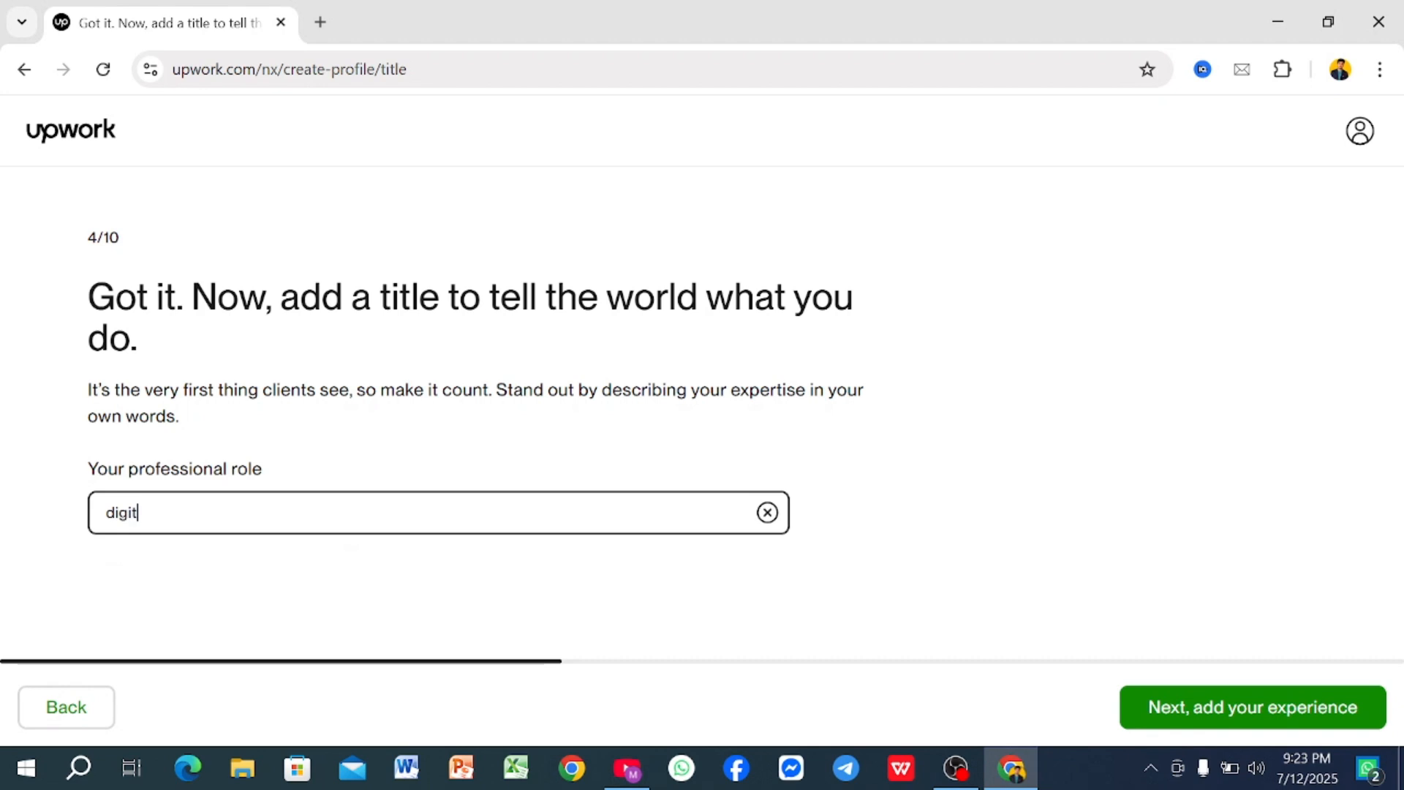
{"action": "type", "text": "a"}
{"action": "type", "text": "l markati"}
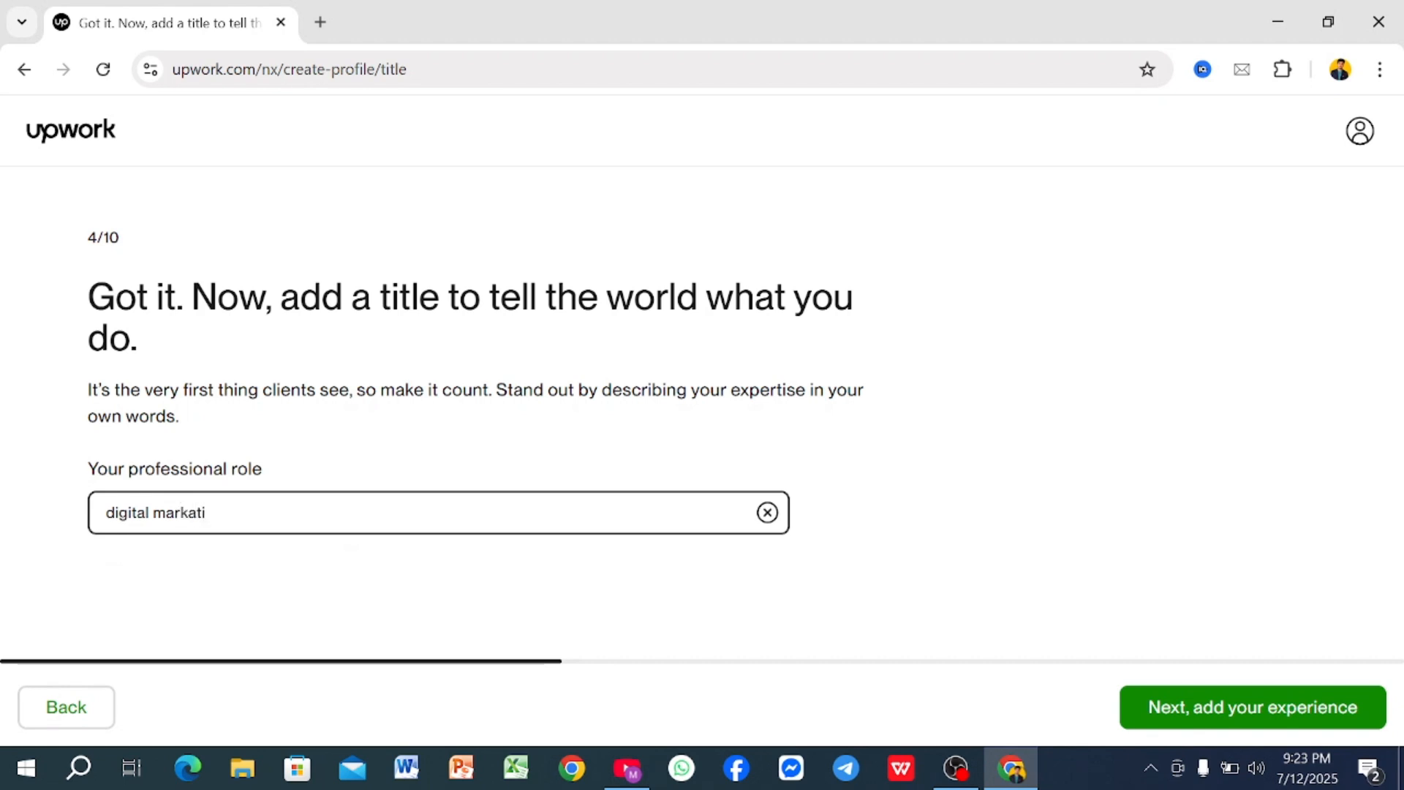
{"action": "type", "text": "ng"}
{"action": "type", "text": ",seo expart"}
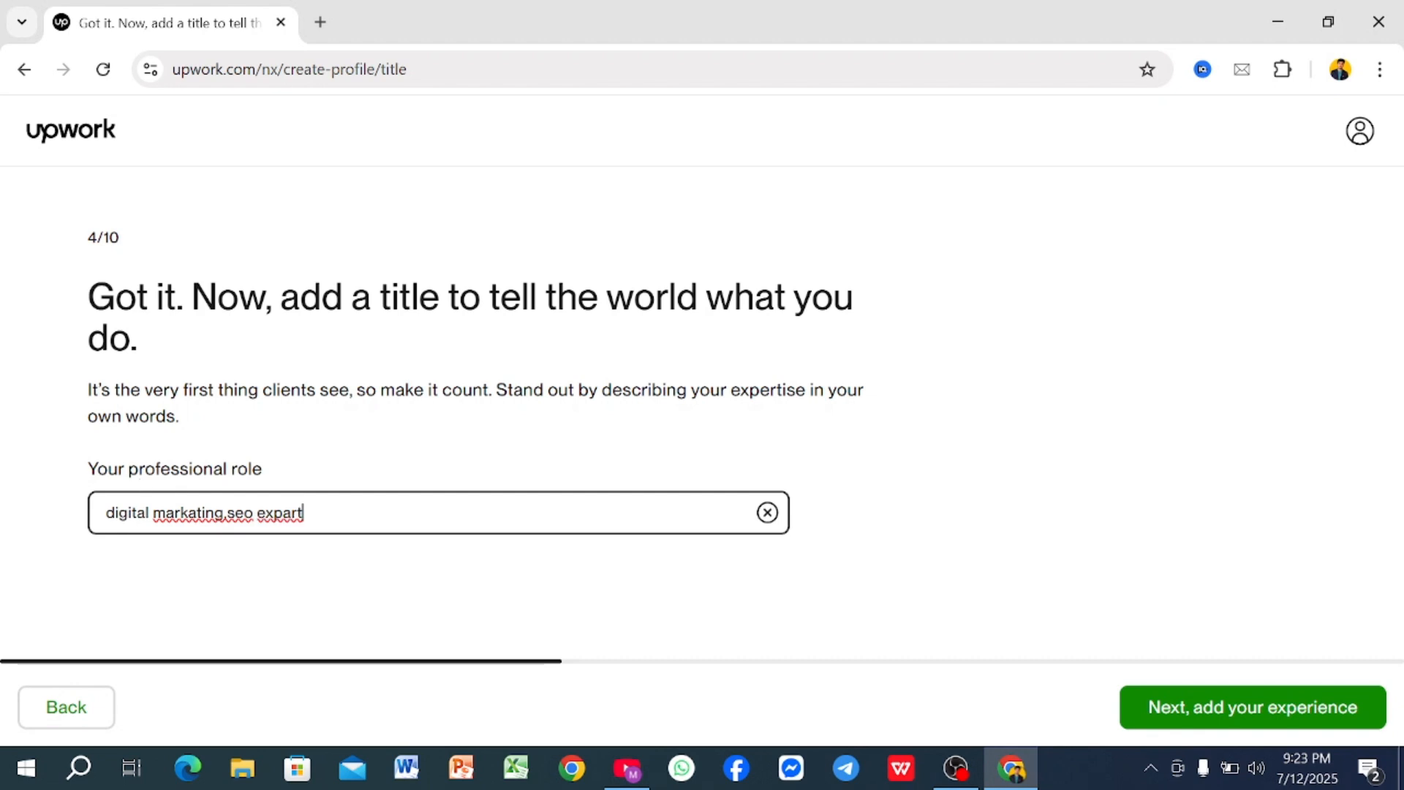
{"action": "left_click", "coordinate": [1173, 713]}
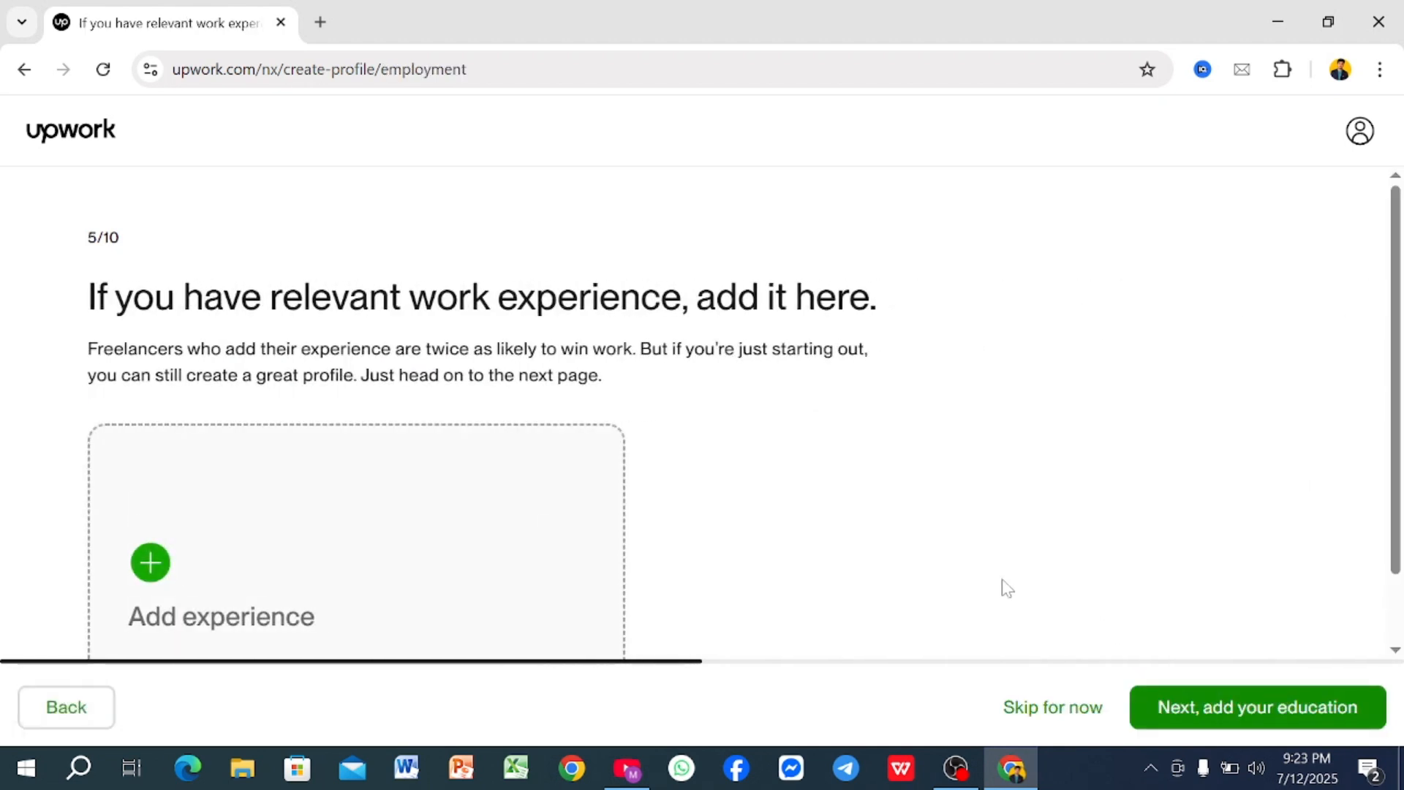
- Start a new work experience entry and title it "digital markating,seo expert"
{"action": "scroll", "coordinate": [951, 549], "scroll_direction": "down", "scroll_amount": 1}
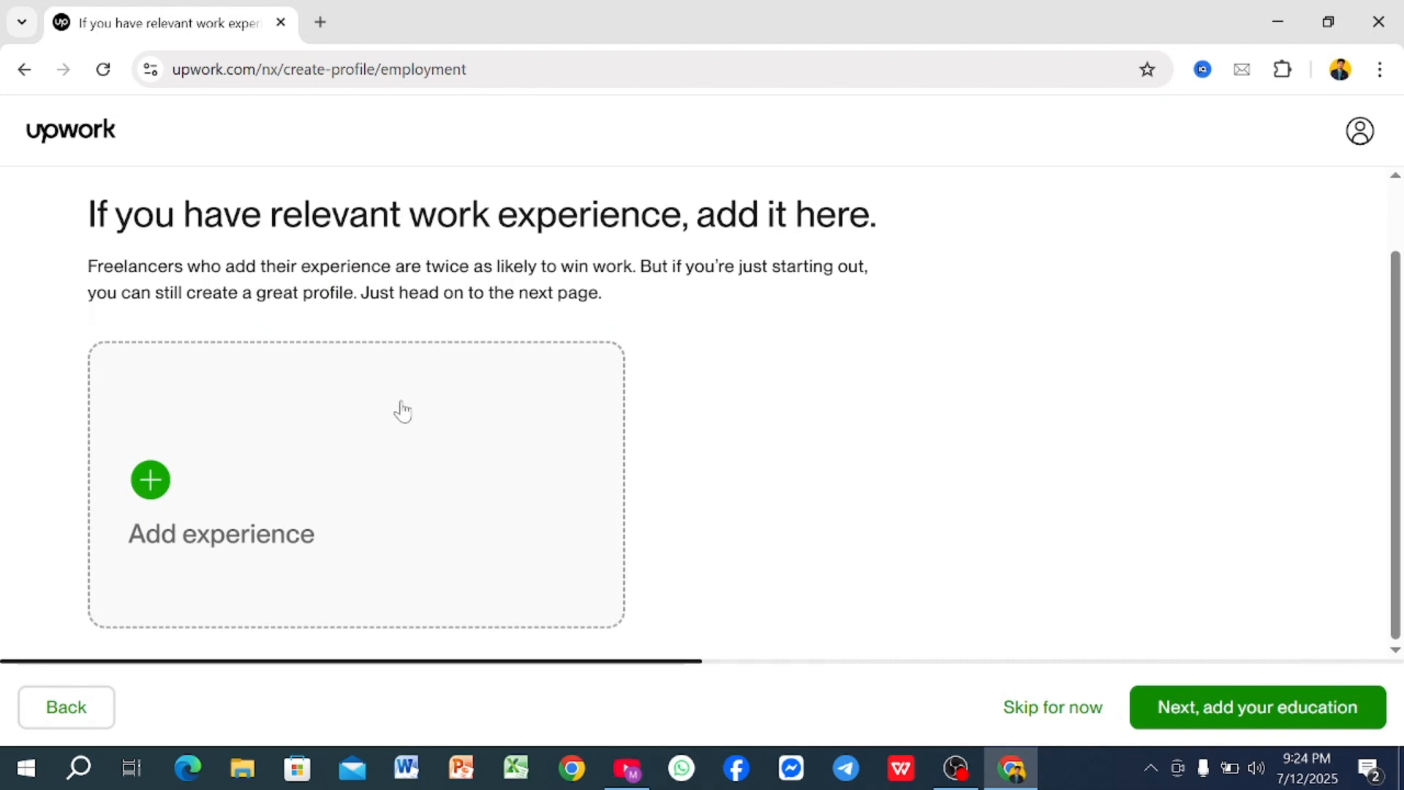
{"action": "left_click", "coordinate": [150, 480]}
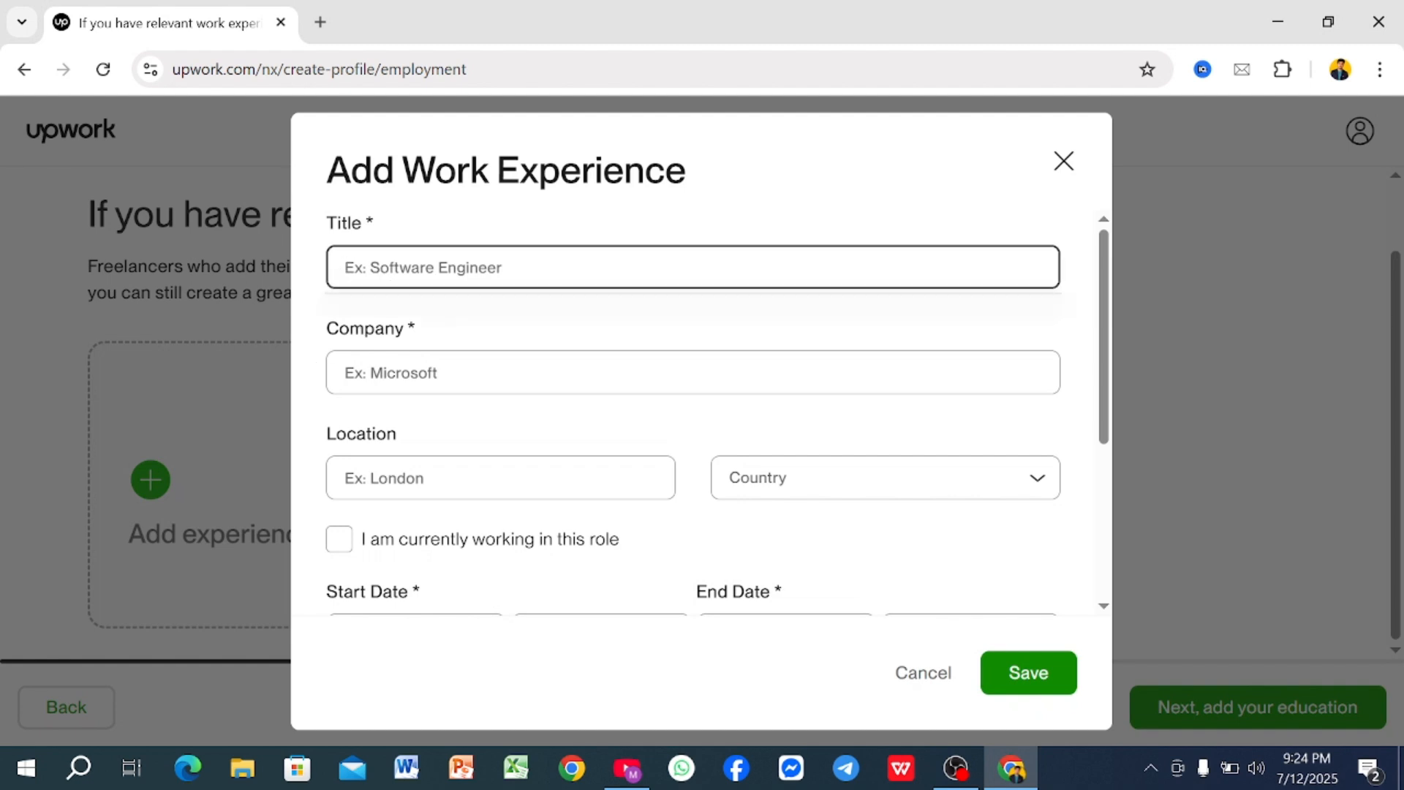
{"action": "type", "text": "digi"}
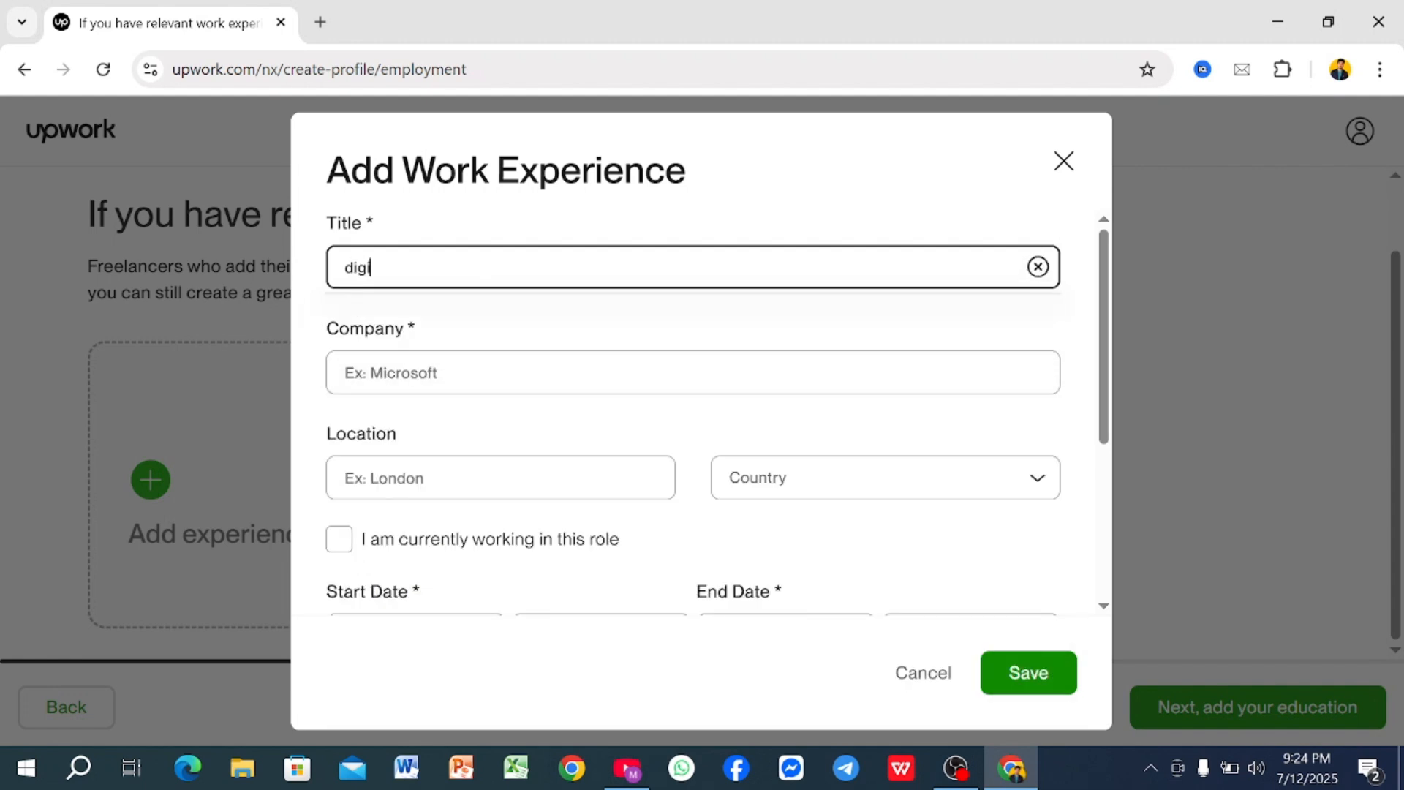
{"action": "type", "text": "tal marka"}
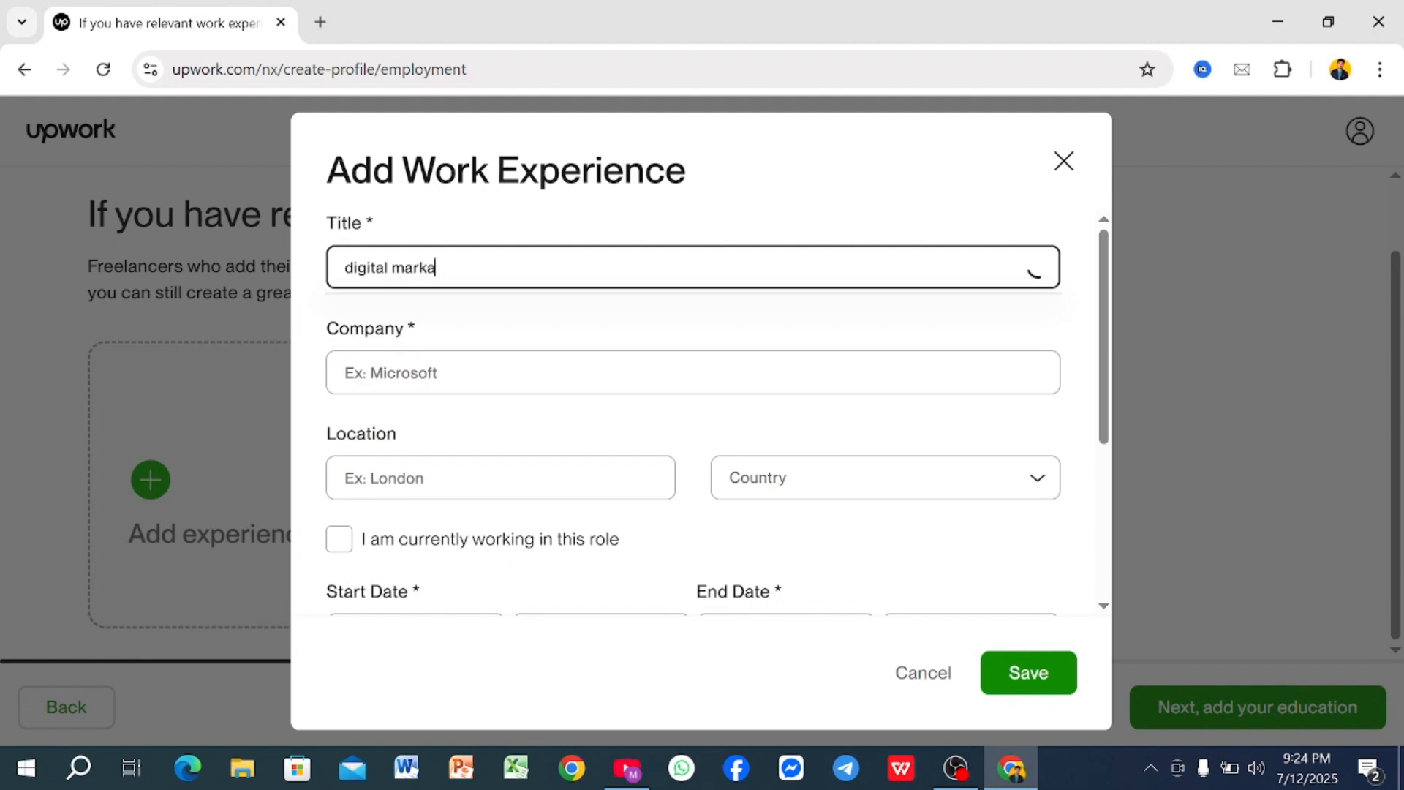
{"action": "type", "text": "ting,seo "}
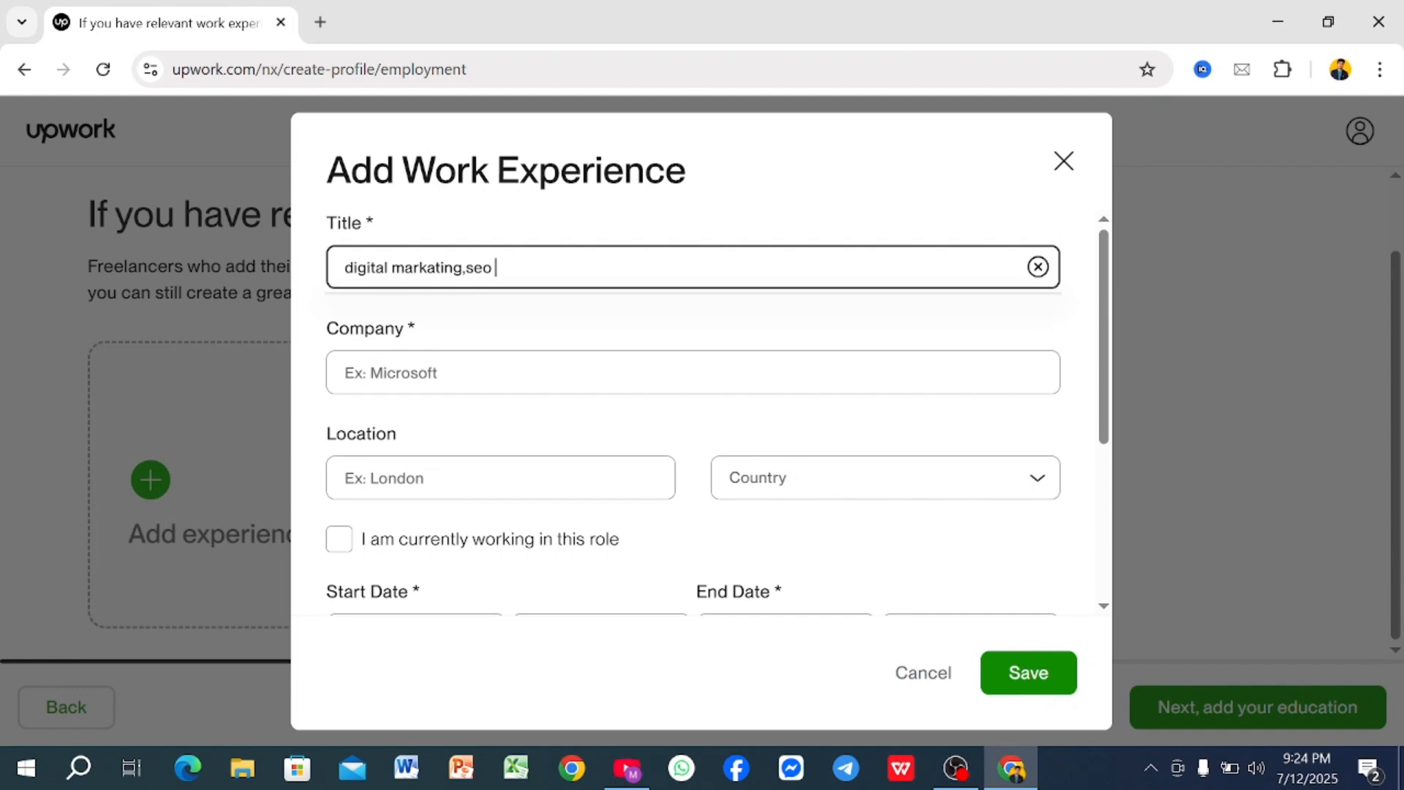
{"action": "type", "text": "ec"}
{"action": "type", "text": "xp"}
{"action": "type", "text": "er"}
{"action": "type", "text": "t"}
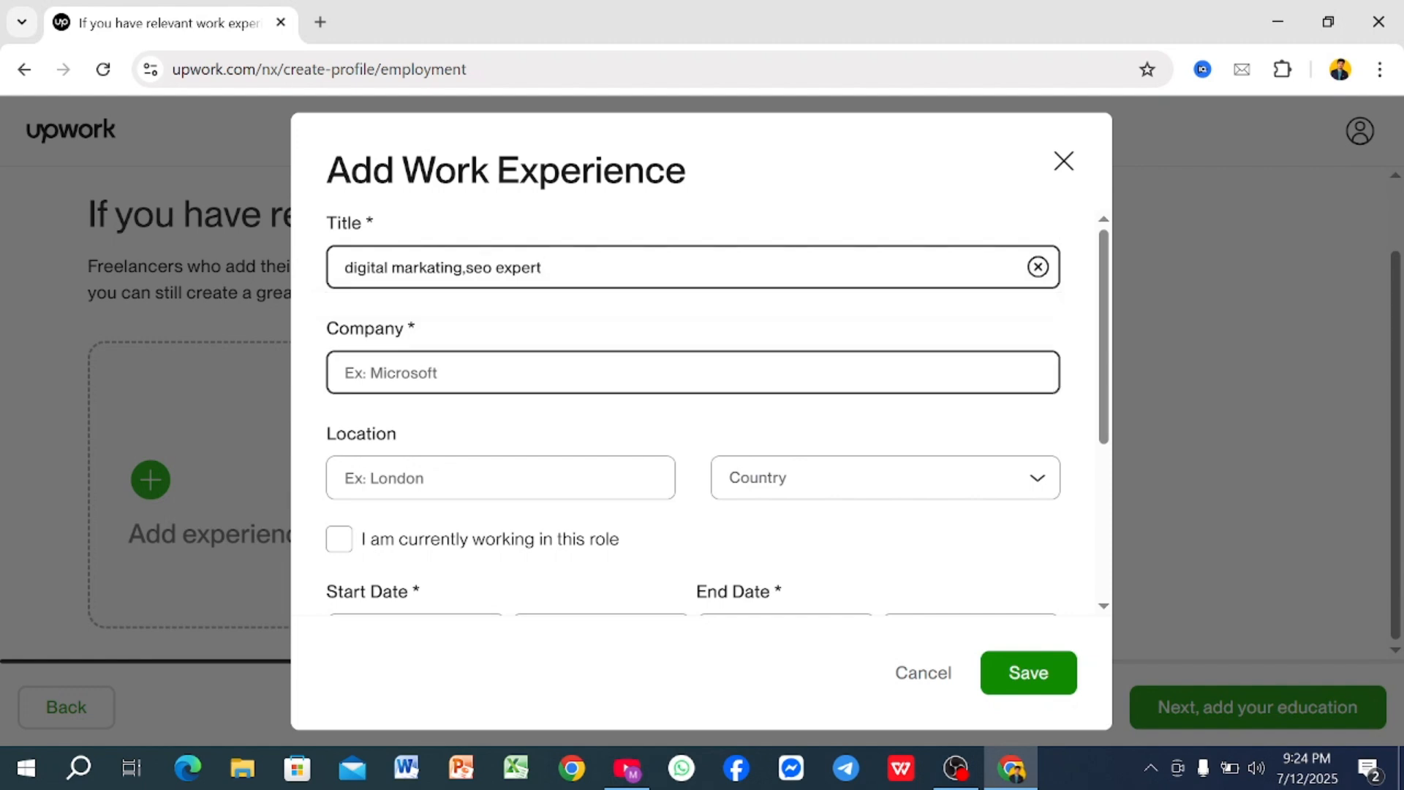
- Enter "ak thachnology" as the company of the work experience entry
{"action": "left_click", "coordinate": [693, 373]}
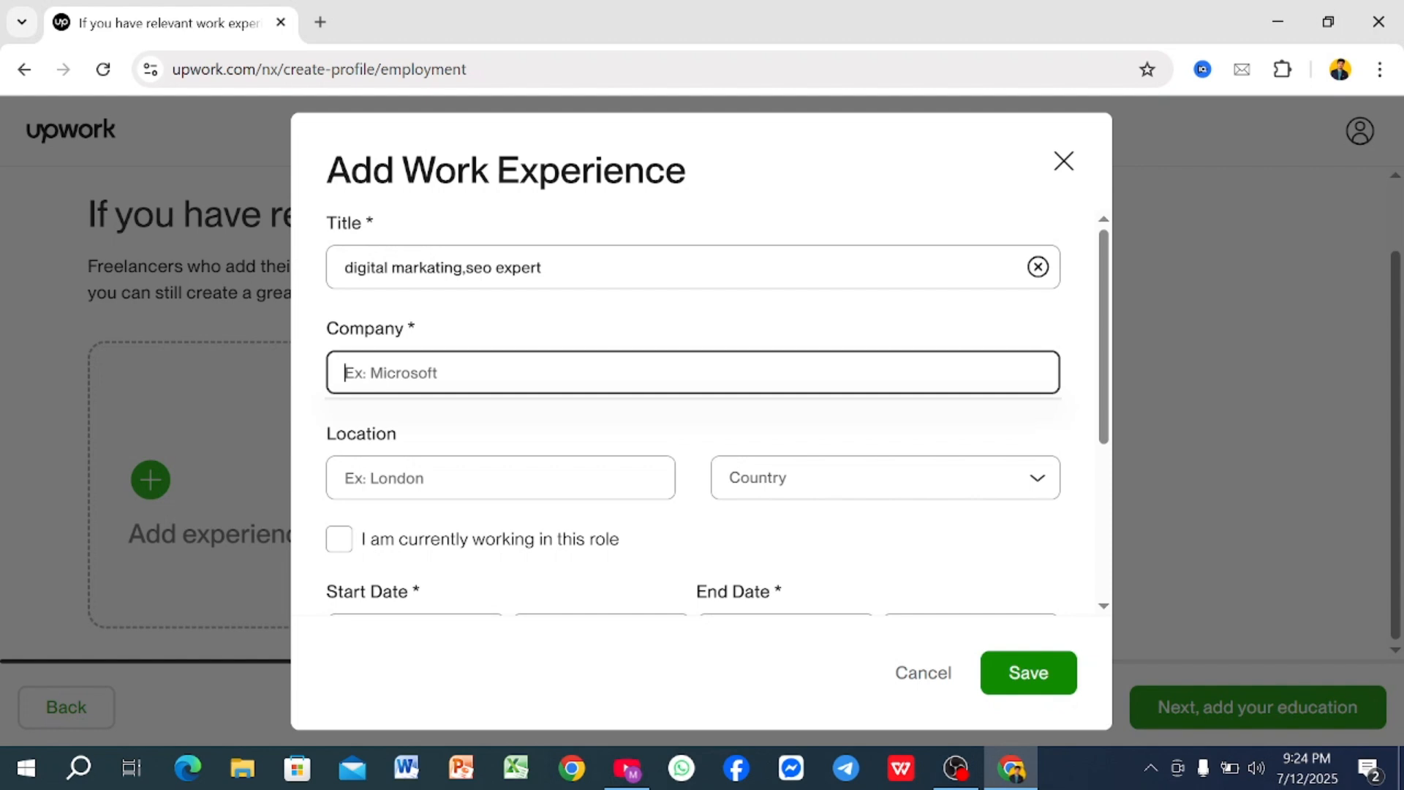
{"action": "type", "text": "ak"}
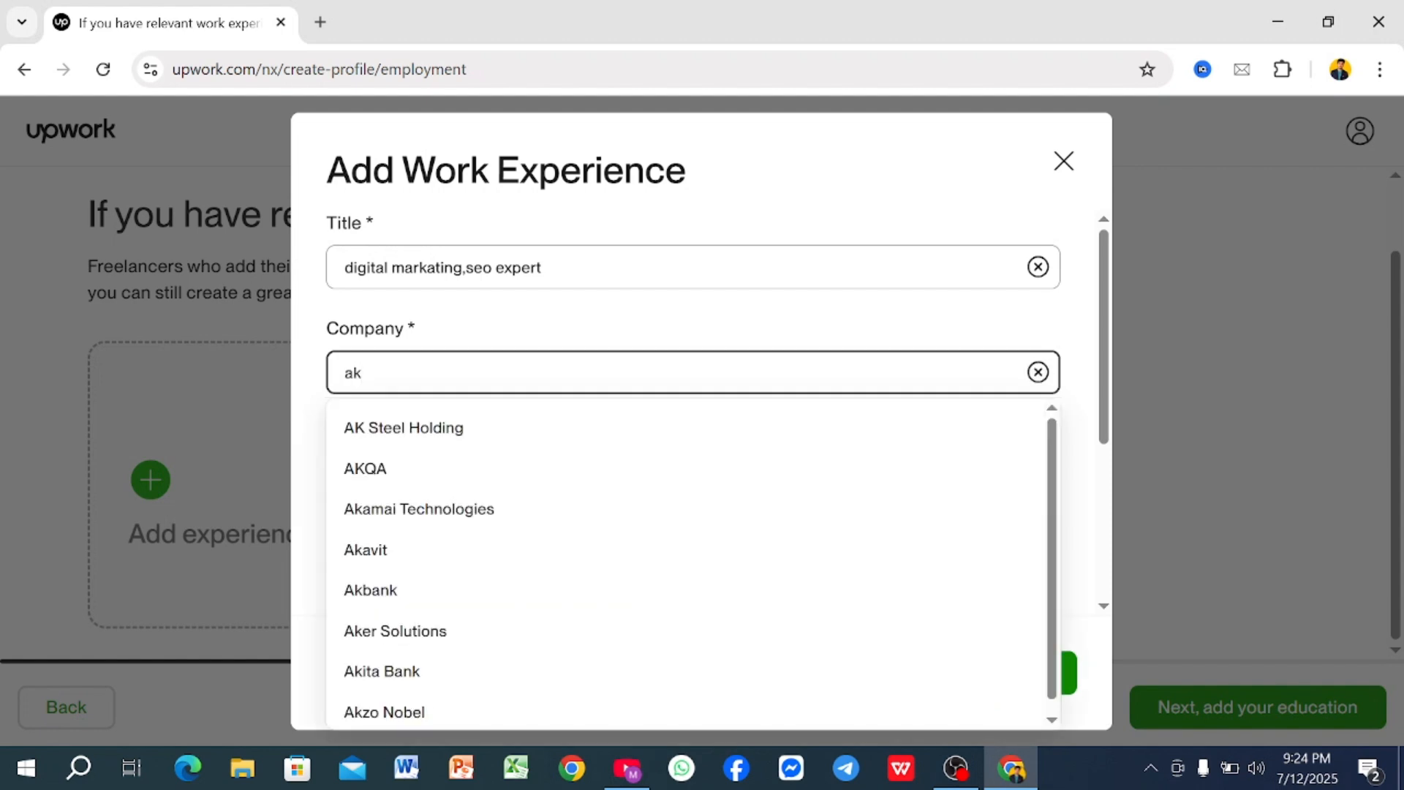
{"action": "type", "text": " t"}
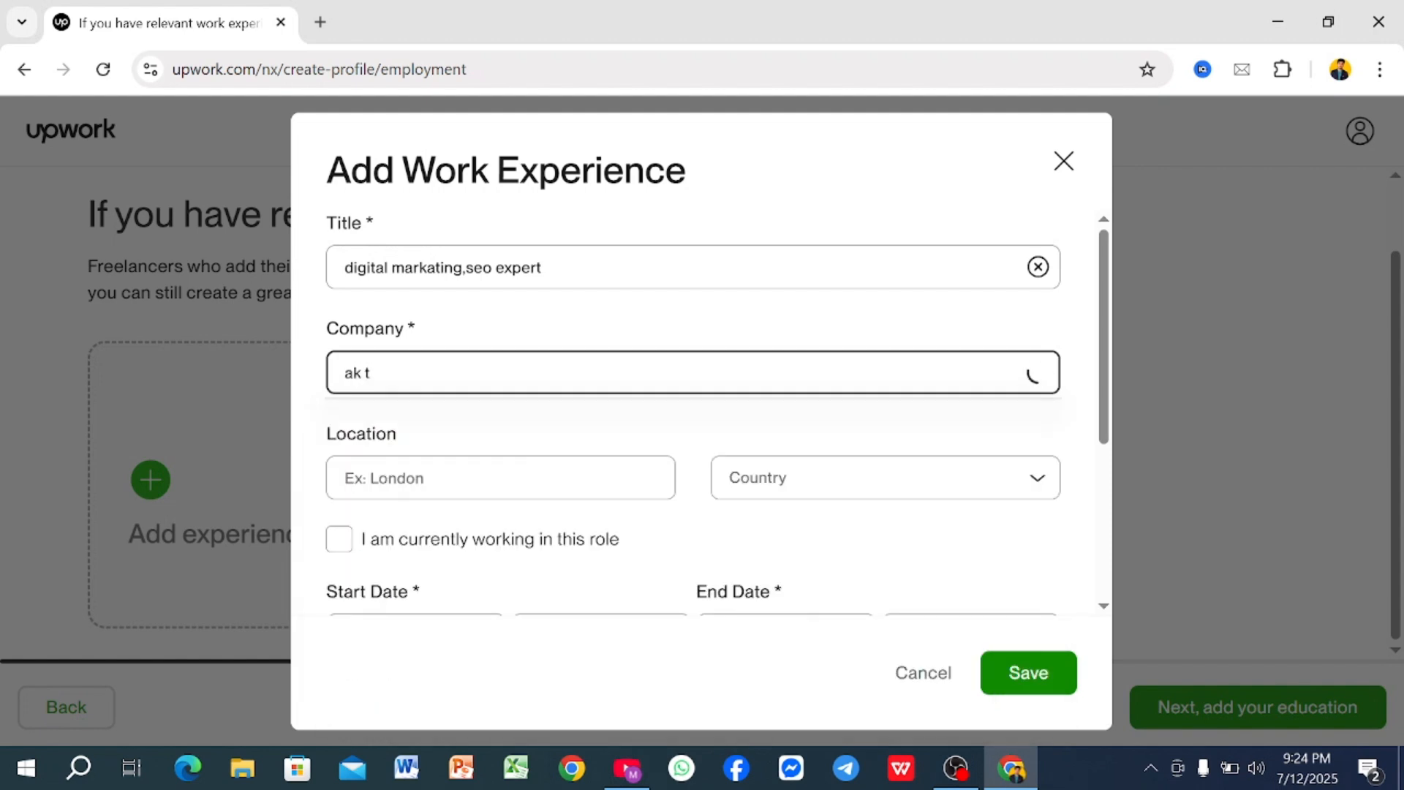
{"action": "type", "text": "h"}
{"action": "type", "text": "ak"}
{"action": "type", "text": "c"}
{"action": "type", "text": "hn"}
{"action": "type", "text": "o"}
{"action": "type", "text": "logy"}
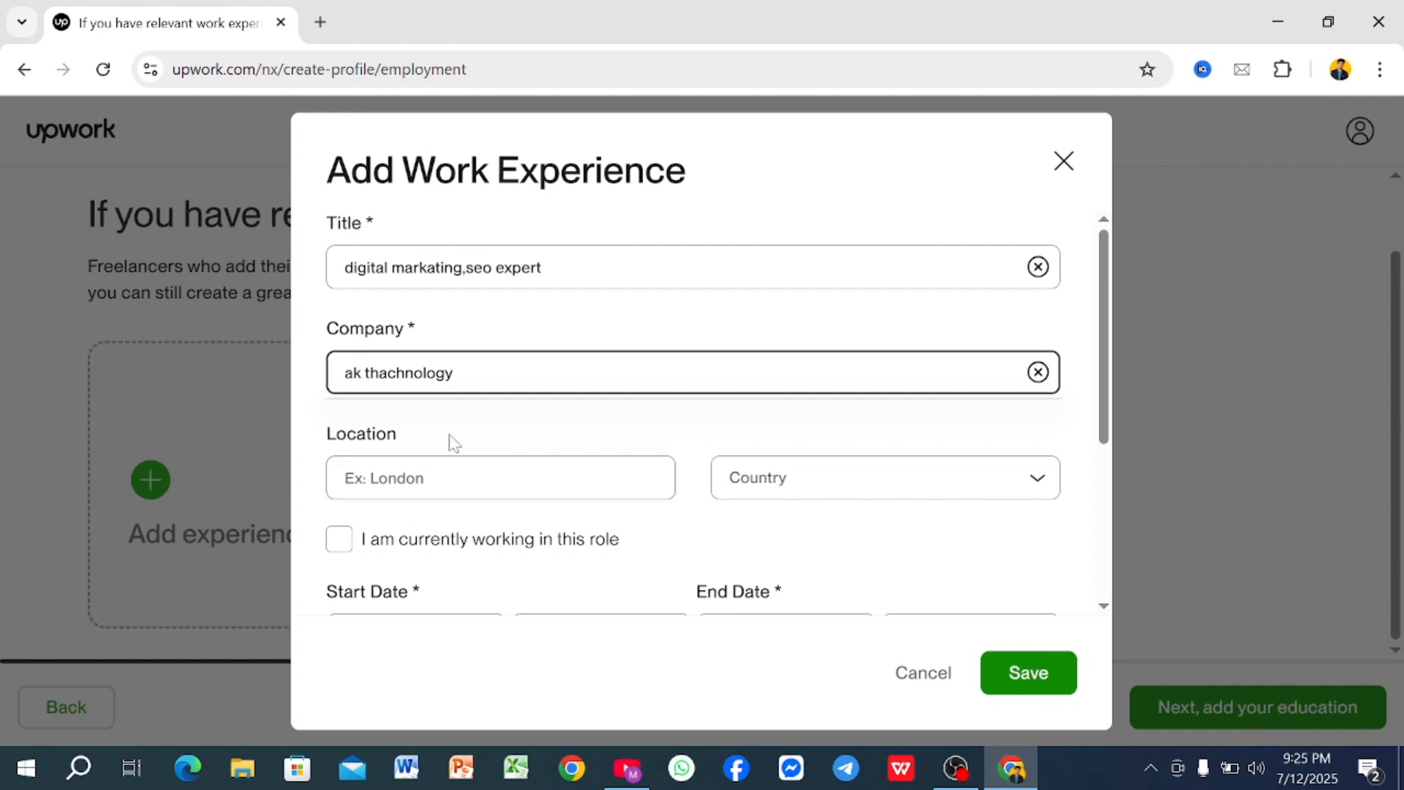
- Set the work experience location to city "dhaka" and country Bangladesh
{"action": "scroll", "coordinate": [450, 443], "scroll_direction": "down", "scroll_amount": 1}
{"action": "key", "text": "Tab"}
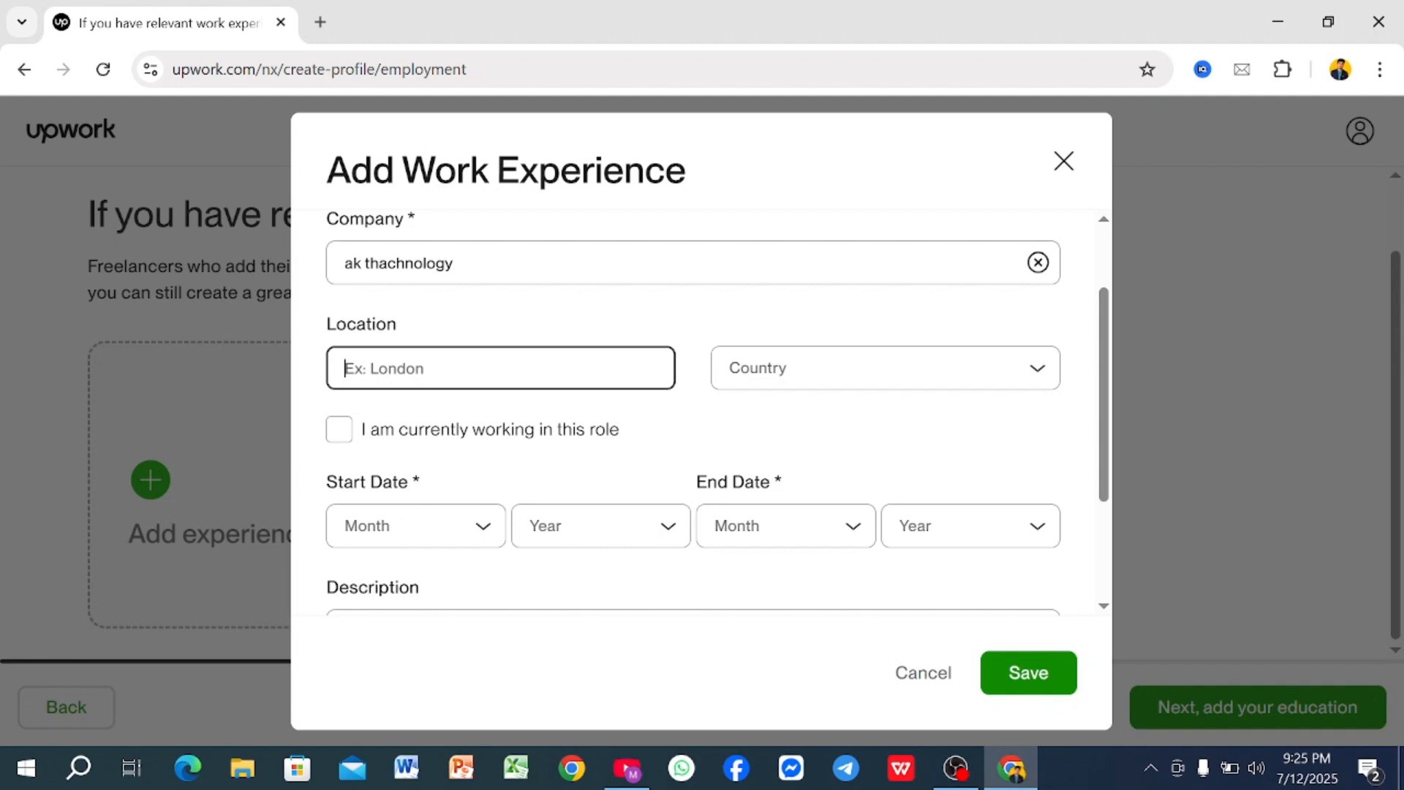
{"action": "type", "text": "dhaka"}
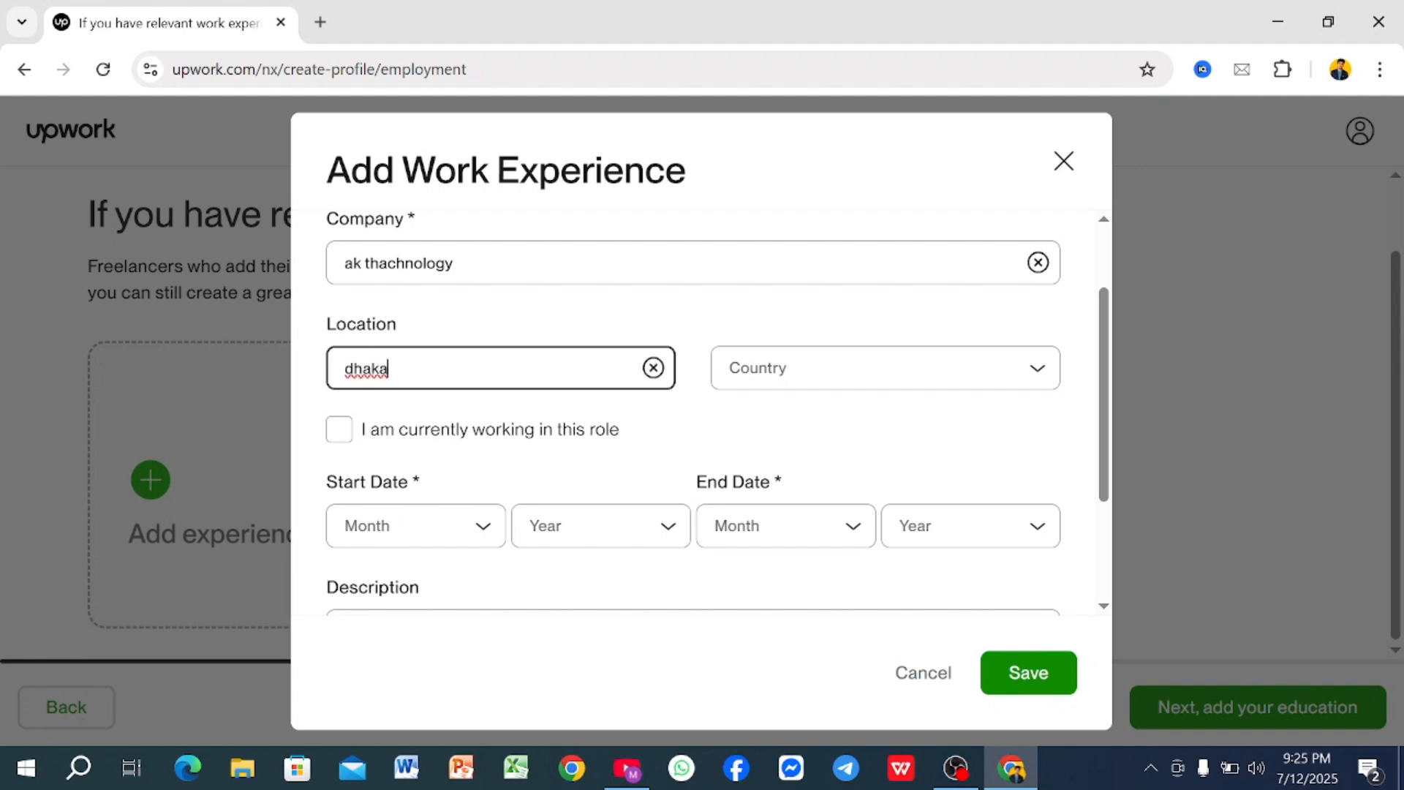
{"action": "left_click", "coordinate": [1032, 368]}
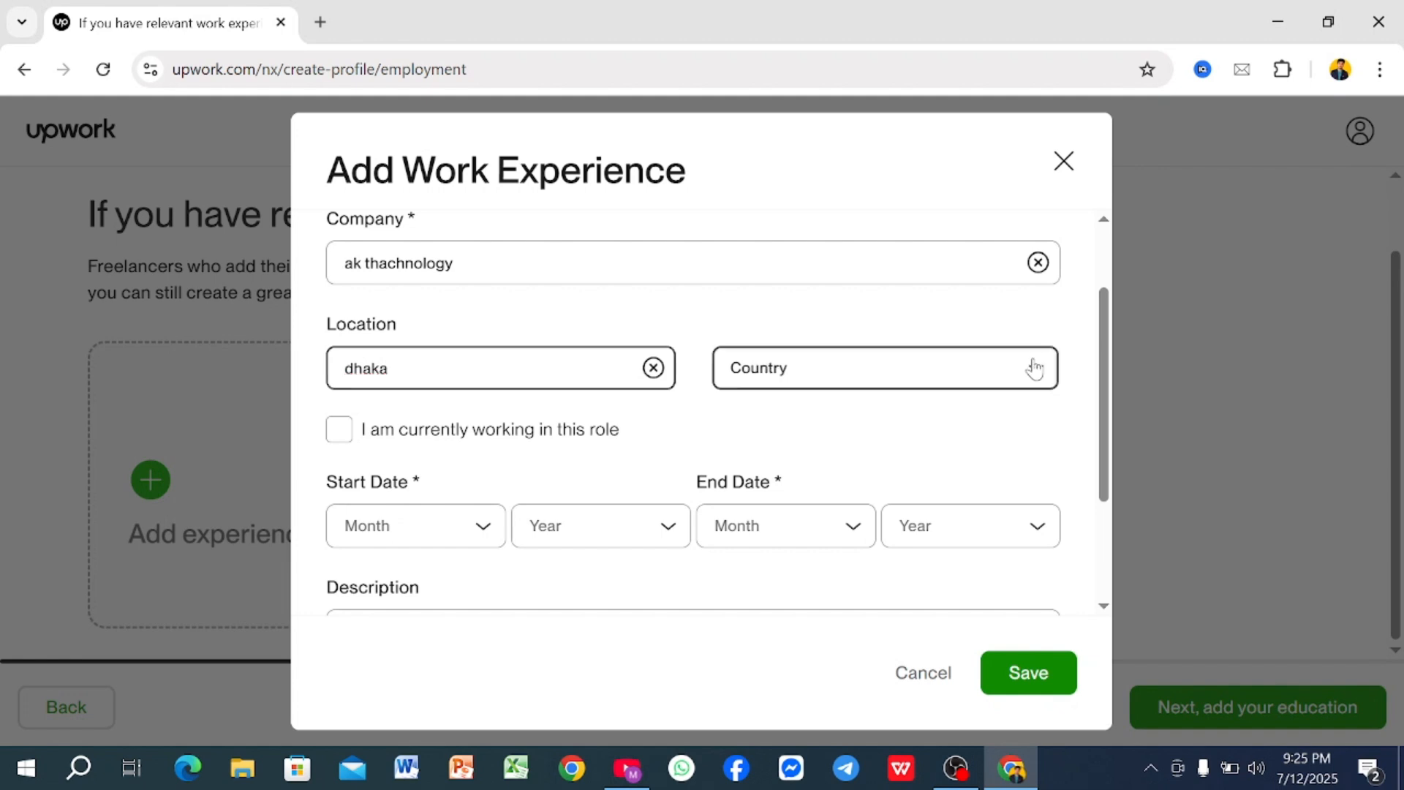
{"action": "scroll", "coordinate": [862, 550], "scroll_direction": "down", "scroll_amount": 3}
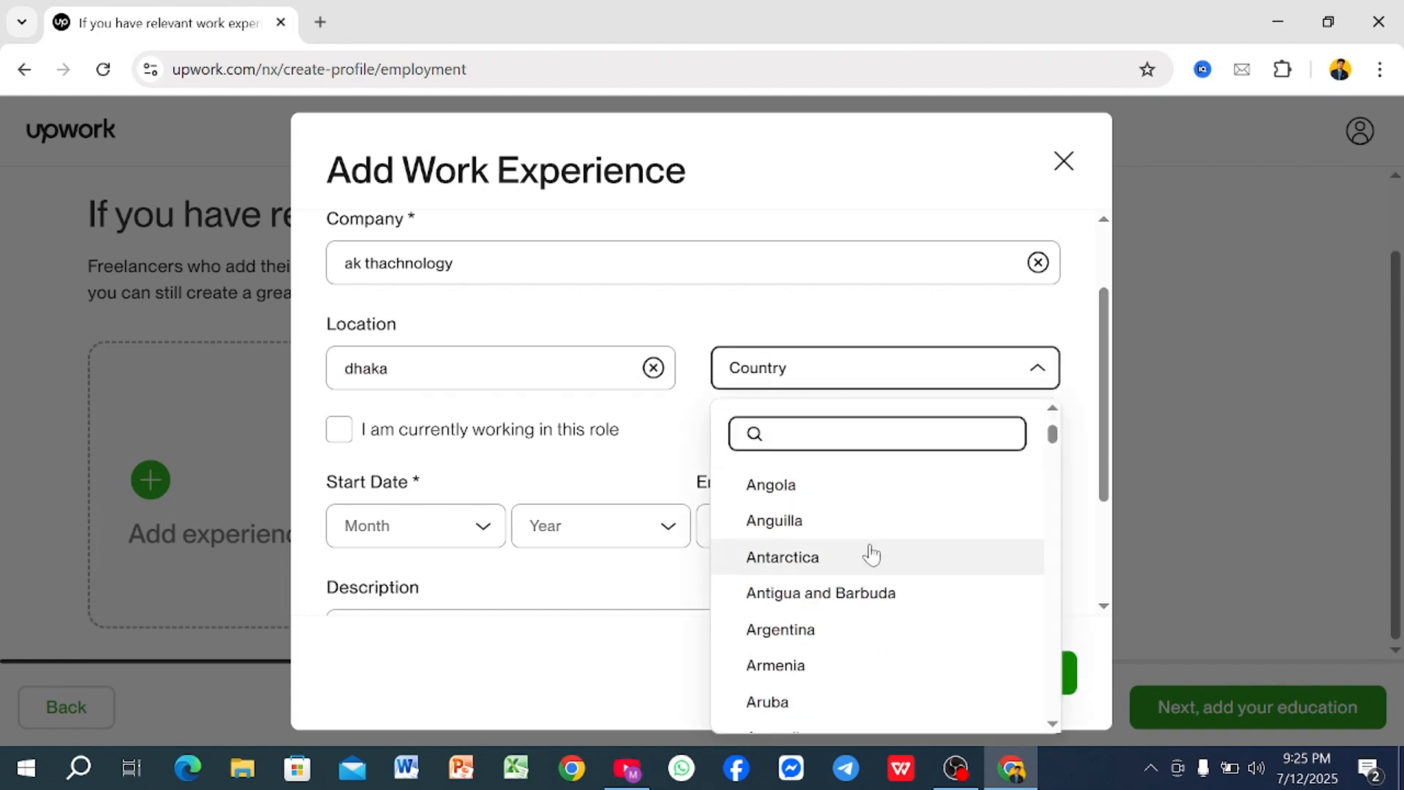
{"action": "scroll", "coordinate": [870, 553], "scroll_direction": "down", "scroll_amount": 2}
{"action": "scroll", "coordinate": [886, 550], "scroll_direction": "down", "scroll_amount": 5}
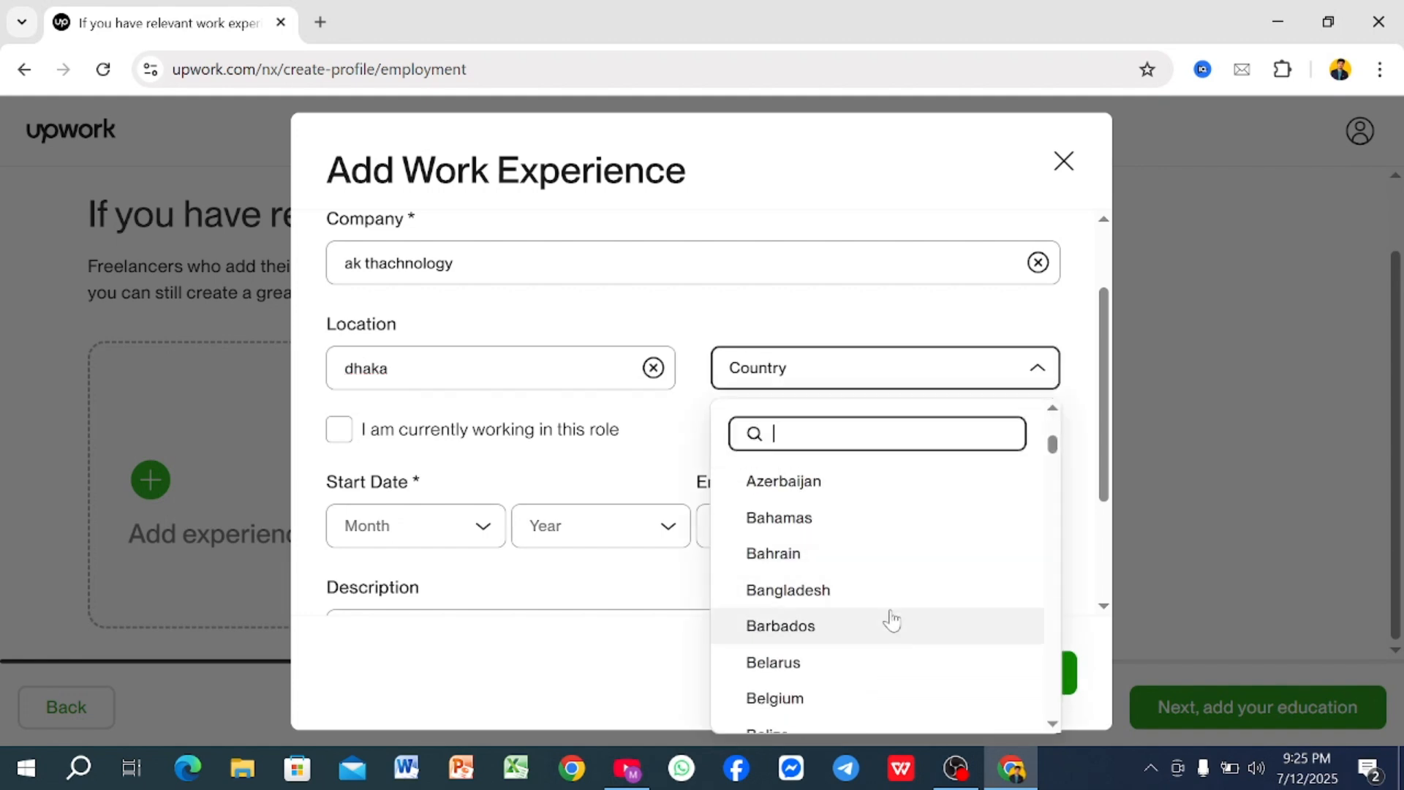
{"action": "left_click", "coordinate": [843, 591]}
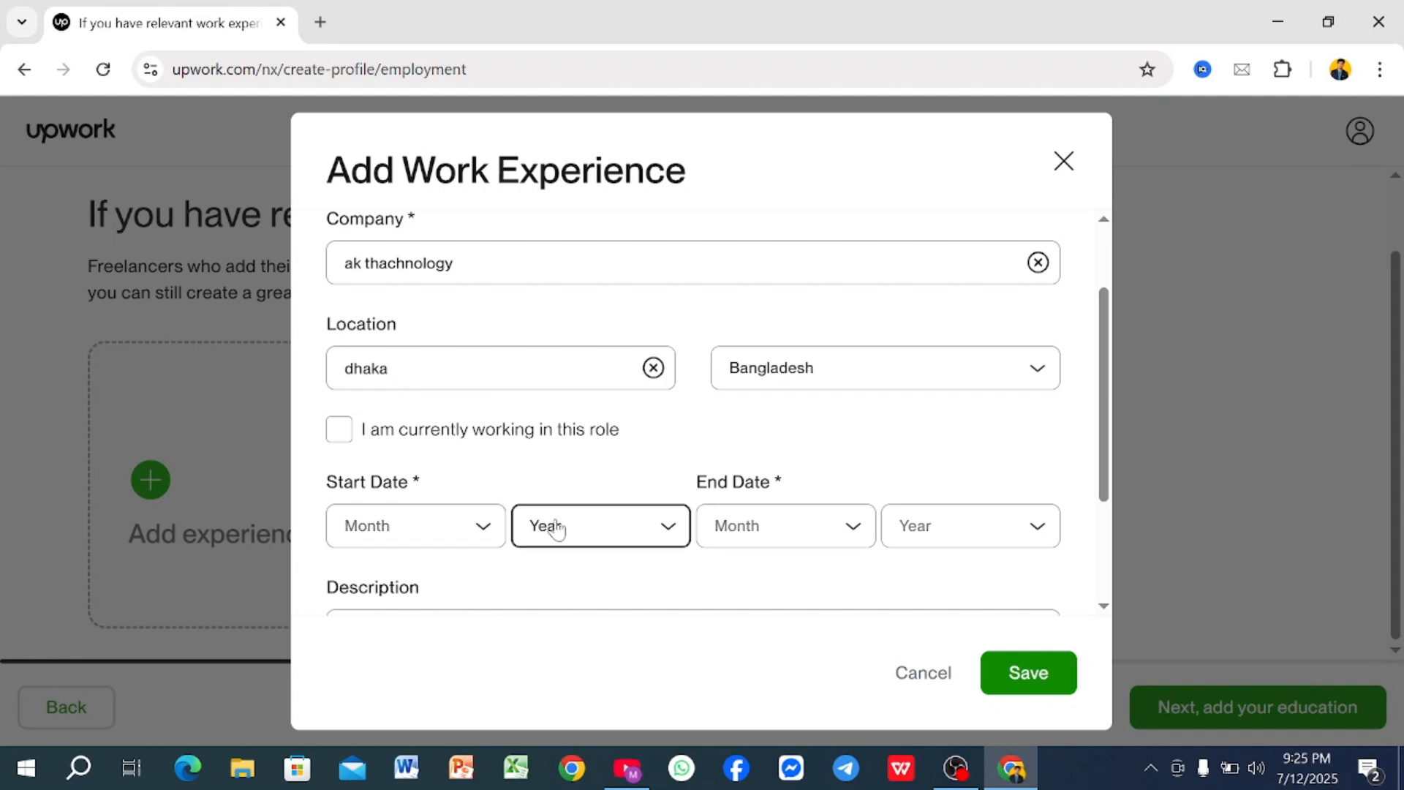
- Mark the work experience as a role currently held and set its start date to January 2024
{"action": "left_click", "coordinate": [341, 430]}
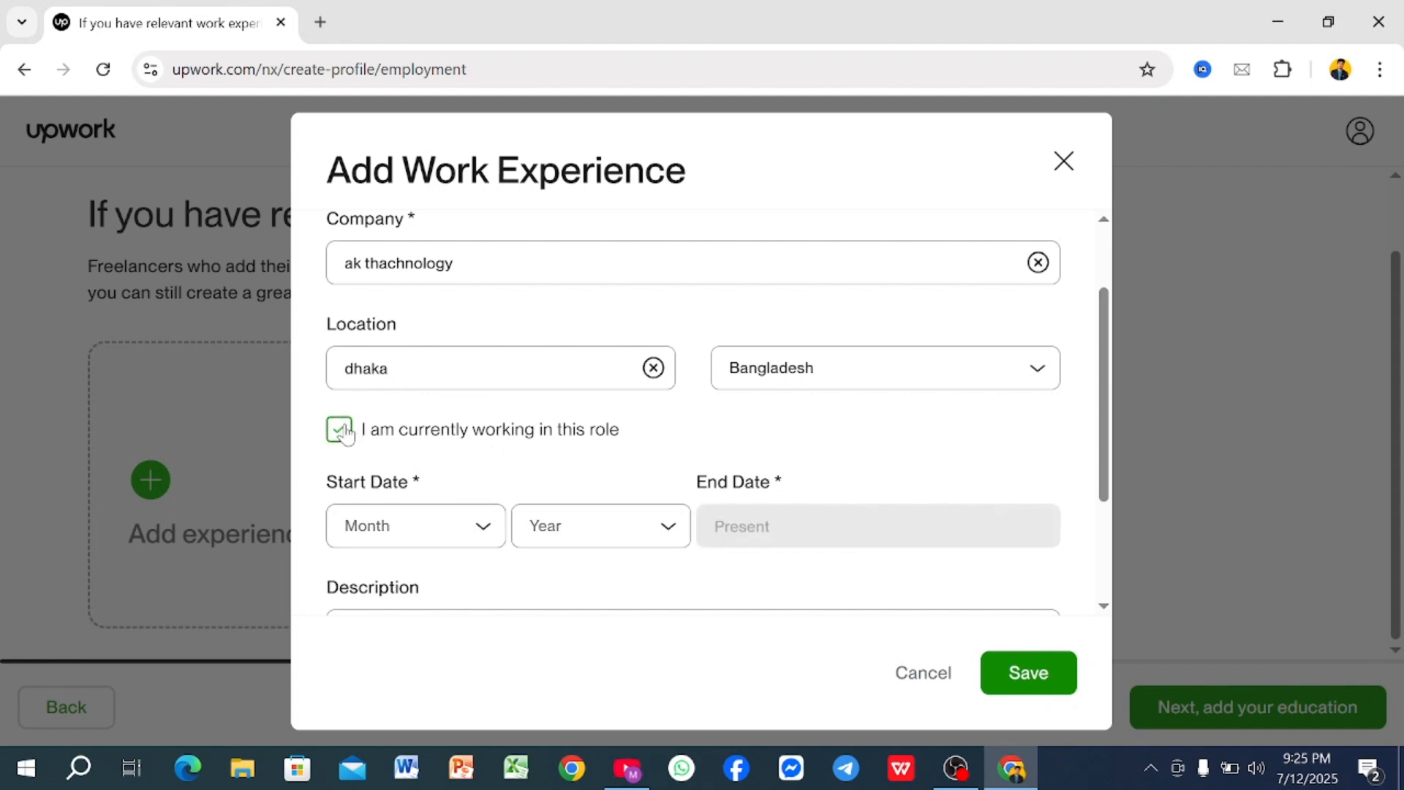
{"action": "left_click", "coordinate": [1011, 673]}
{"action": "scroll", "coordinate": [698, 493], "scroll_direction": "down", "scroll_amount": 3}
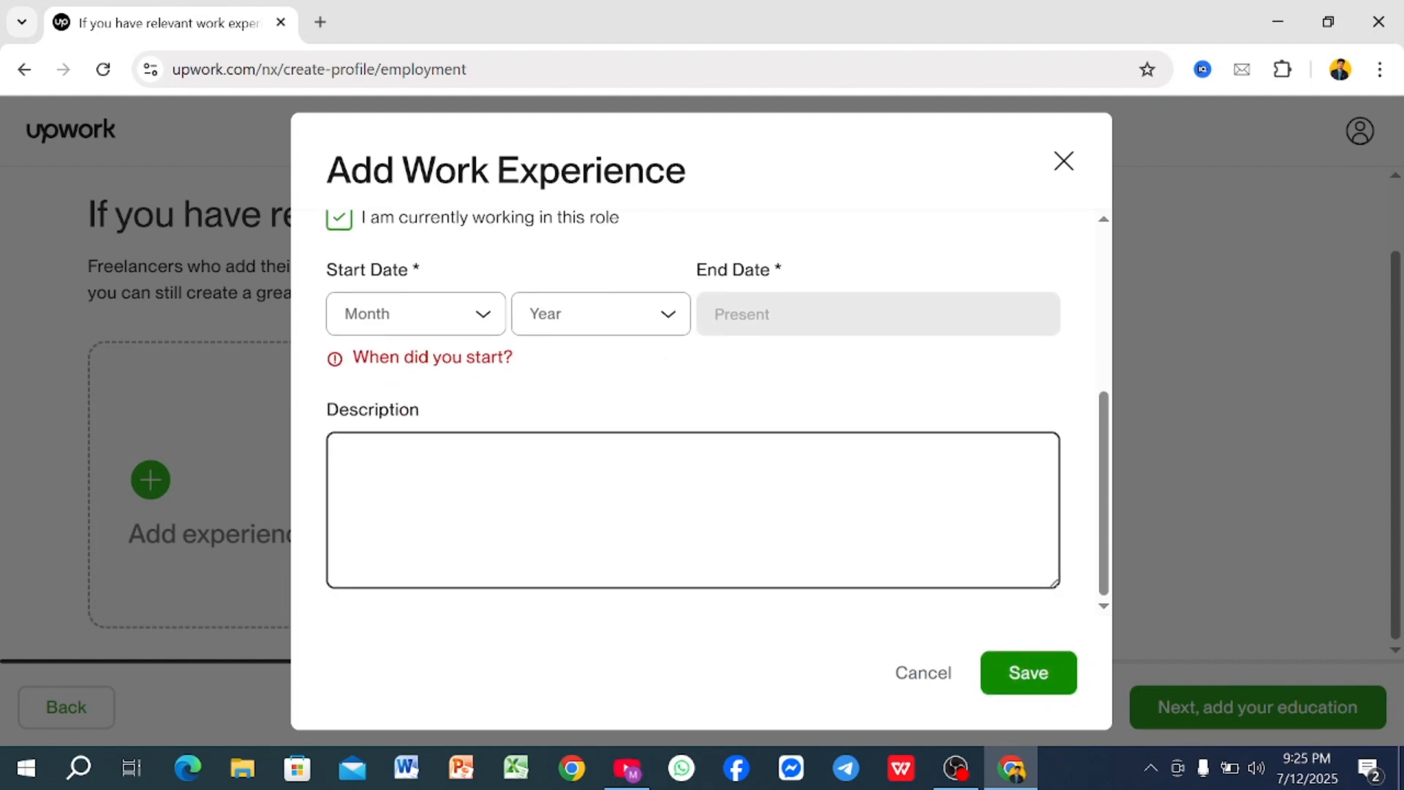
{"action": "left_click", "coordinate": [489, 326]}
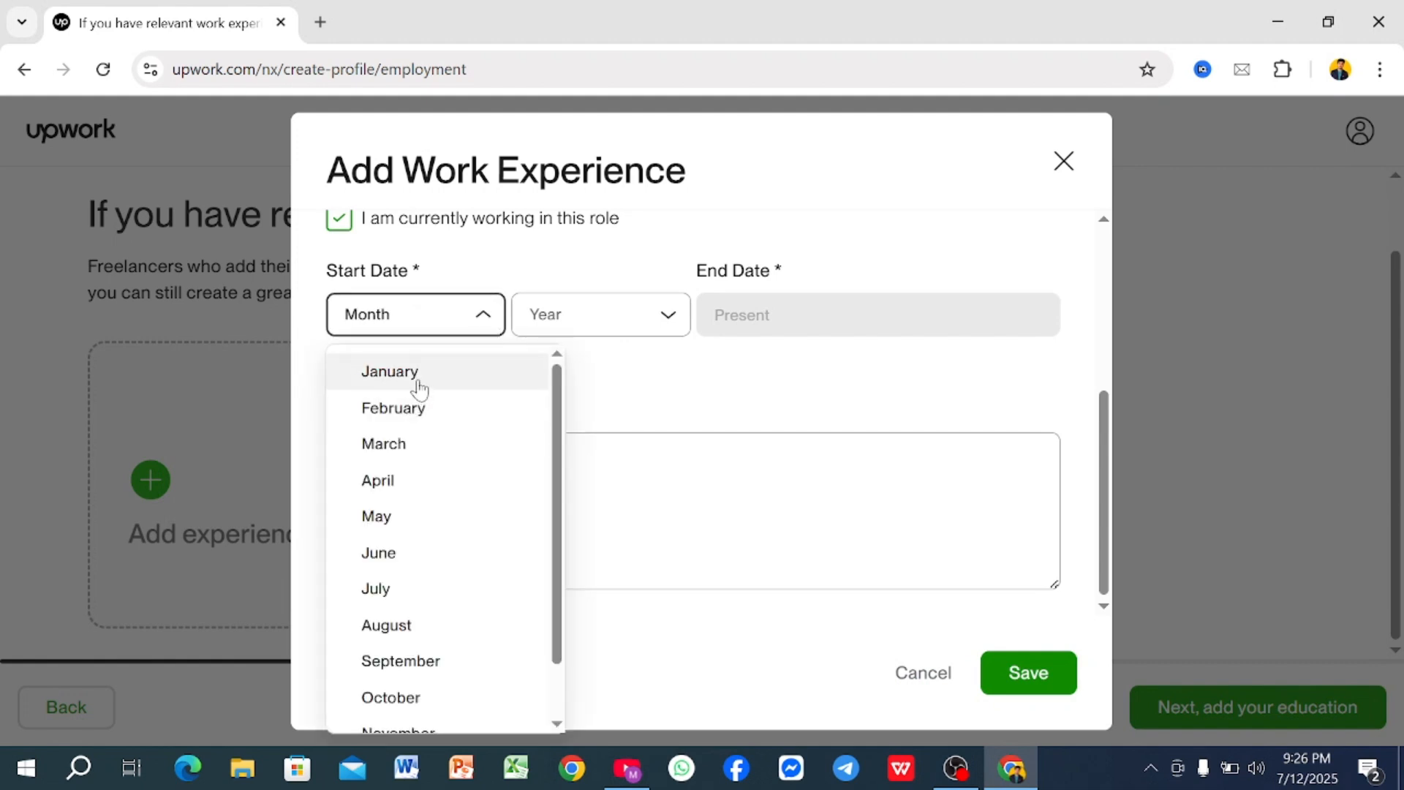
{"action": "left_click", "coordinate": [419, 389]}
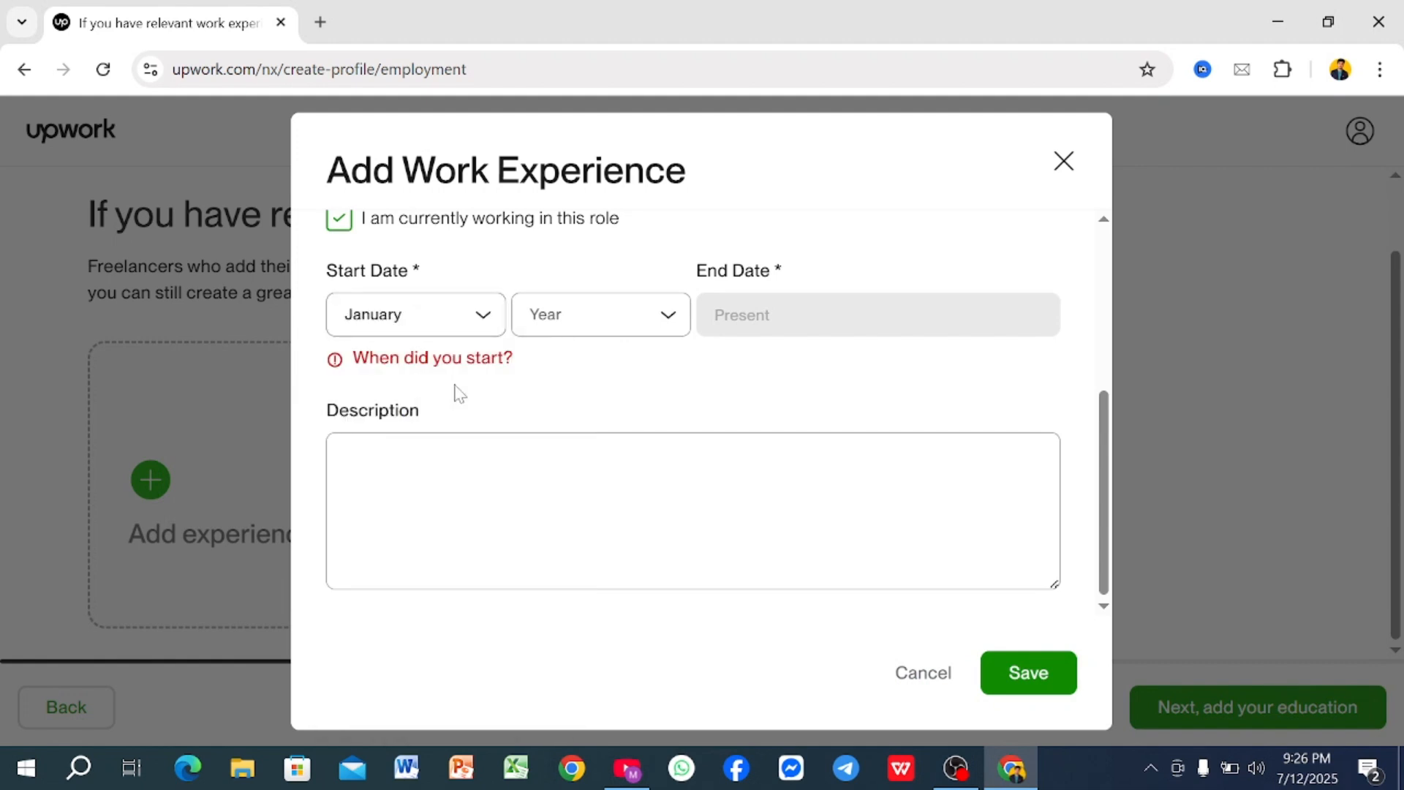
{"action": "left_click", "coordinate": [667, 321]}
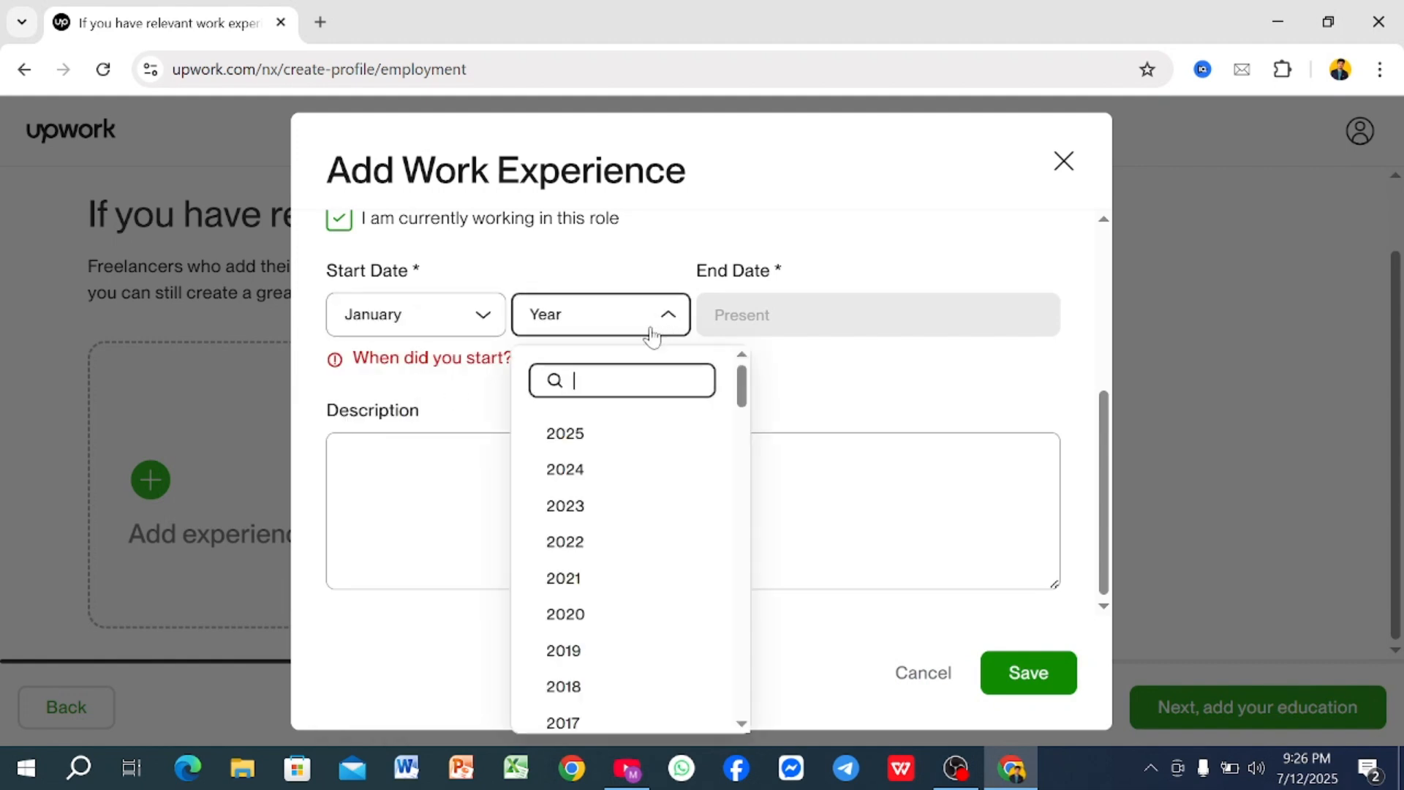
{"action": "left_click", "coordinate": [599, 477]}
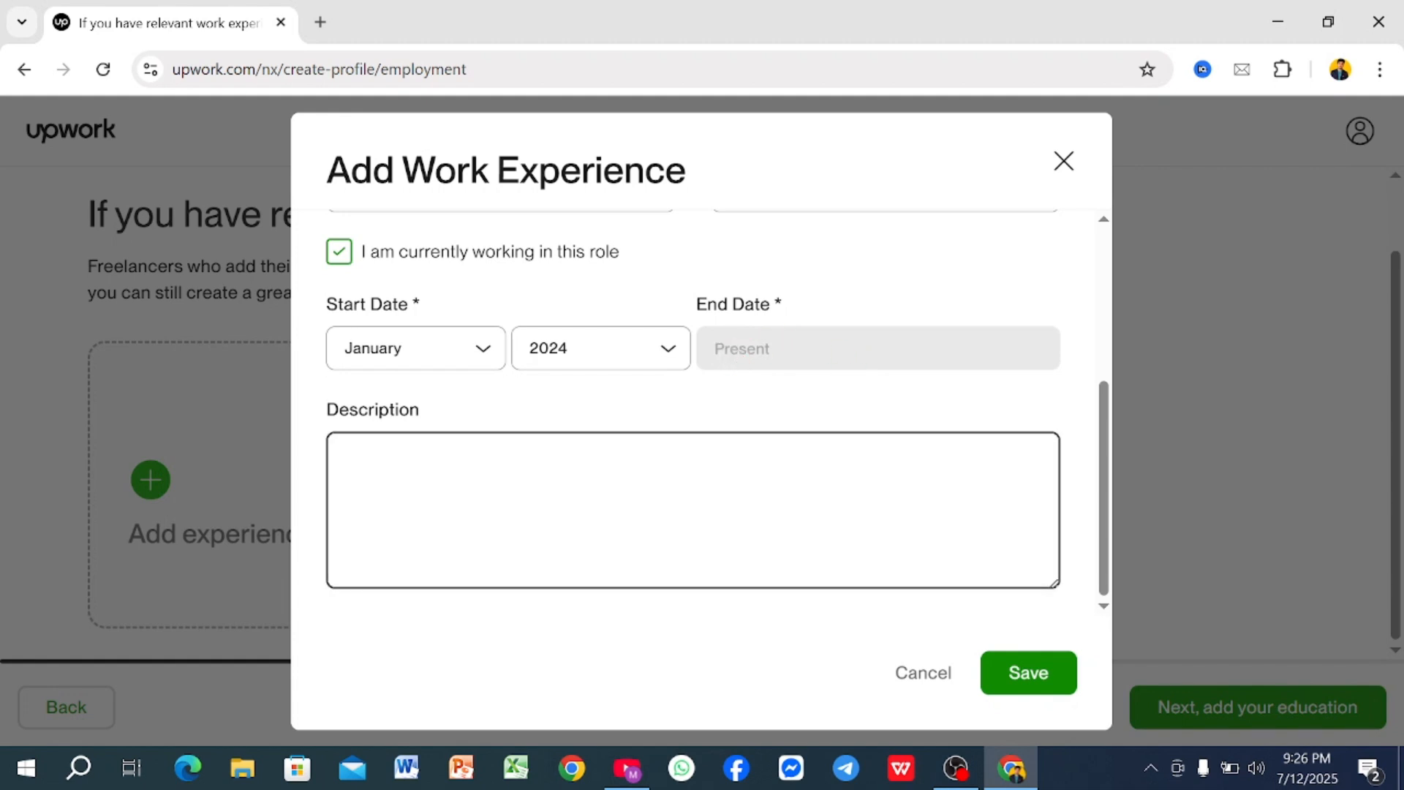
- Save the work experience entry and continue to the education page
{"action": "left_click", "coordinate": [1024, 681]}
{"action": "scroll", "coordinate": [695, 457], "scroll_direction": "down", "scroll_amount": 1}
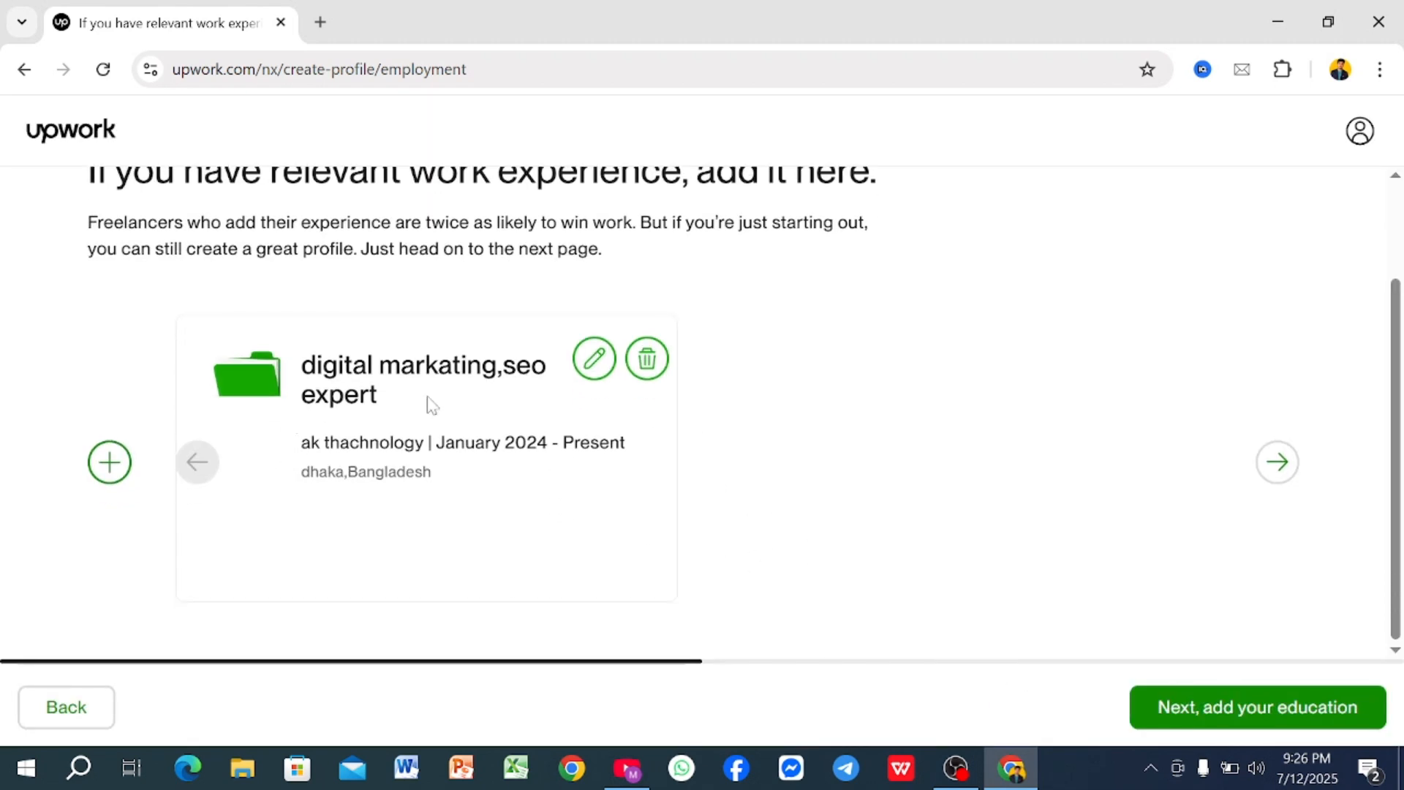
{"action": "scroll", "coordinate": [515, 415], "scroll_direction": "up", "scroll_amount": 2}
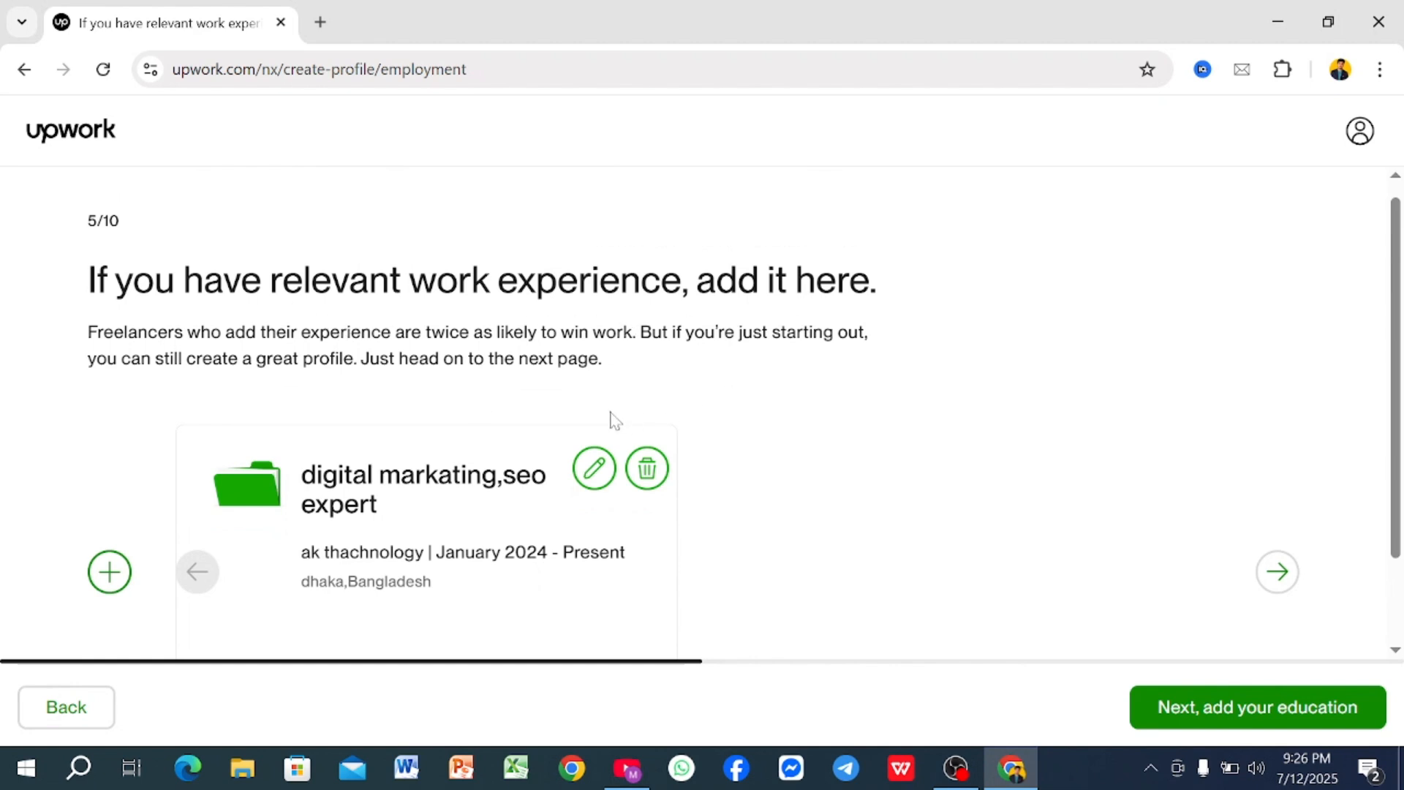
{"action": "scroll", "coordinate": [585, 399], "scroll_direction": "down", "scroll_amount": 2}
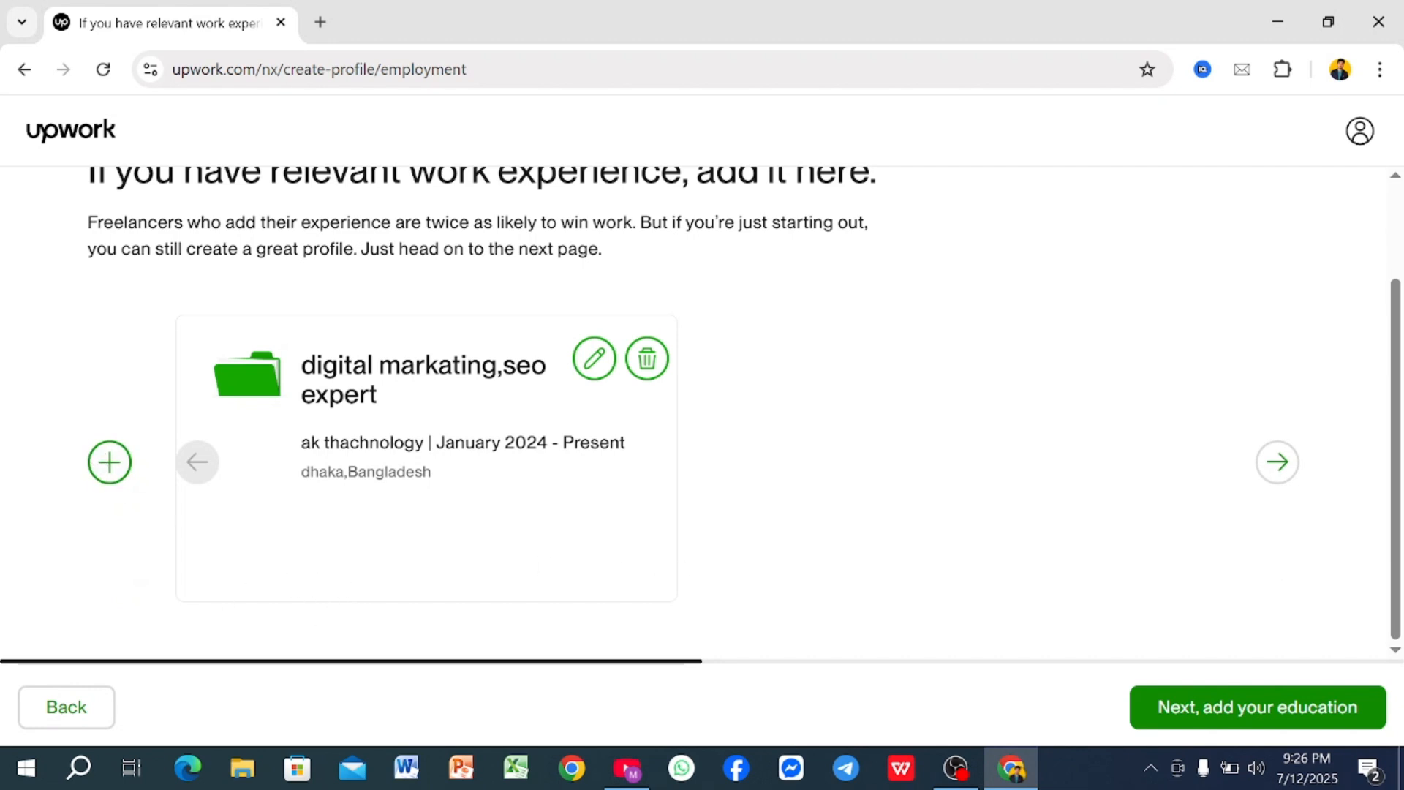
{"action": "left_click", "coordinate": [1272, 714]}
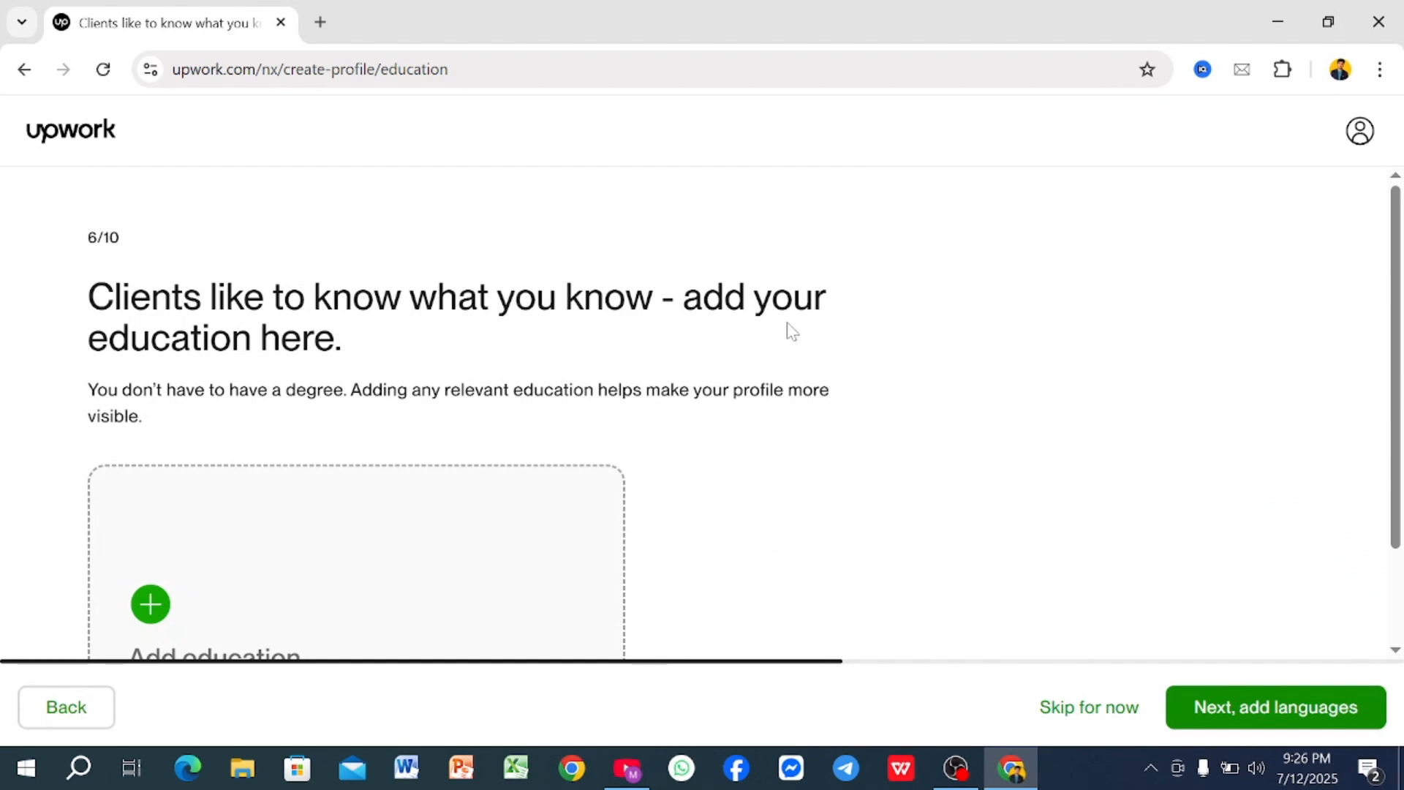
- Start a new education entry and set its school to Dhaka City College
{"action": "scroll", "coordinate": [402, 351], "scroll_direction": "down", "scroll_amount": 2}
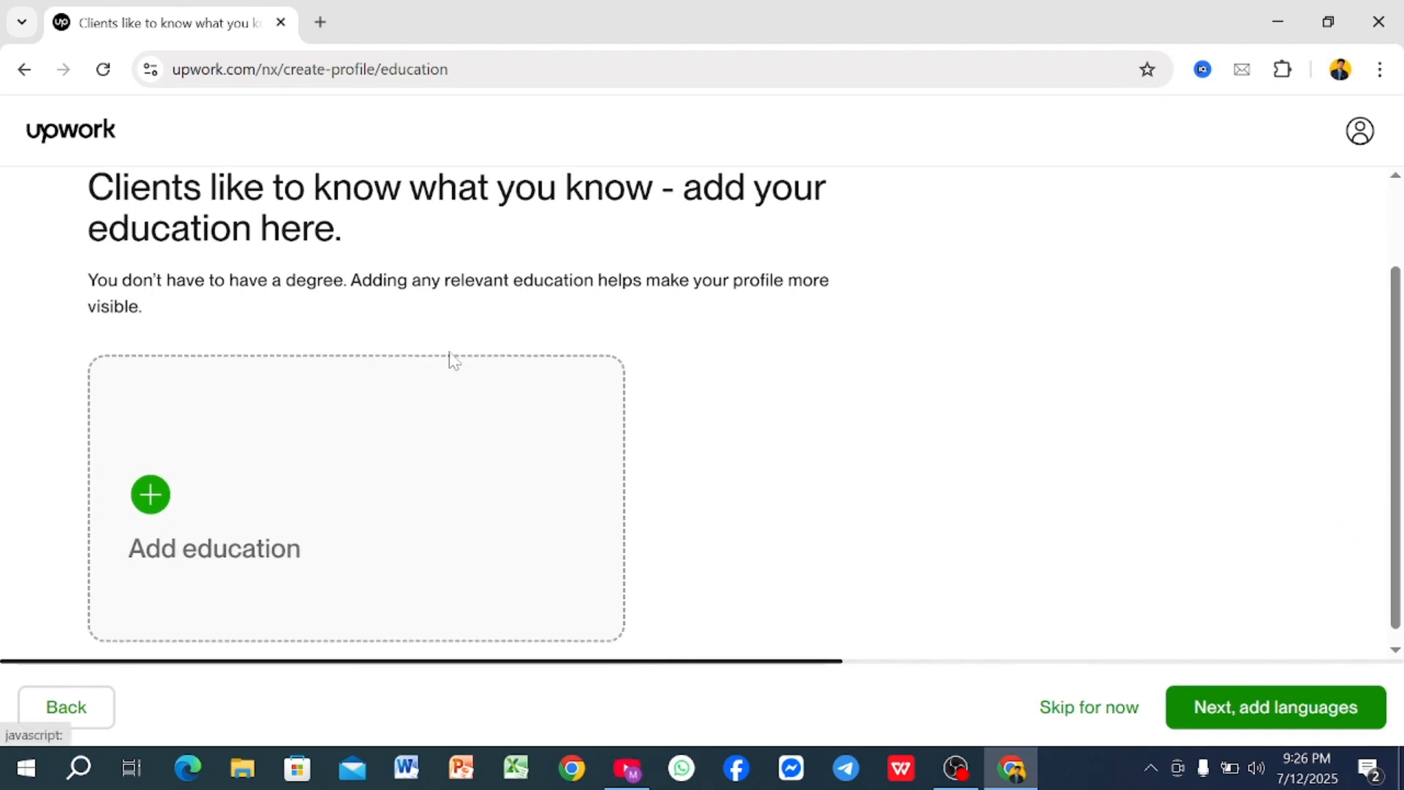
{"action": "scroll", "coordinate": [380, 322], "scroll_direction": "down", "scroll_amount": 1}
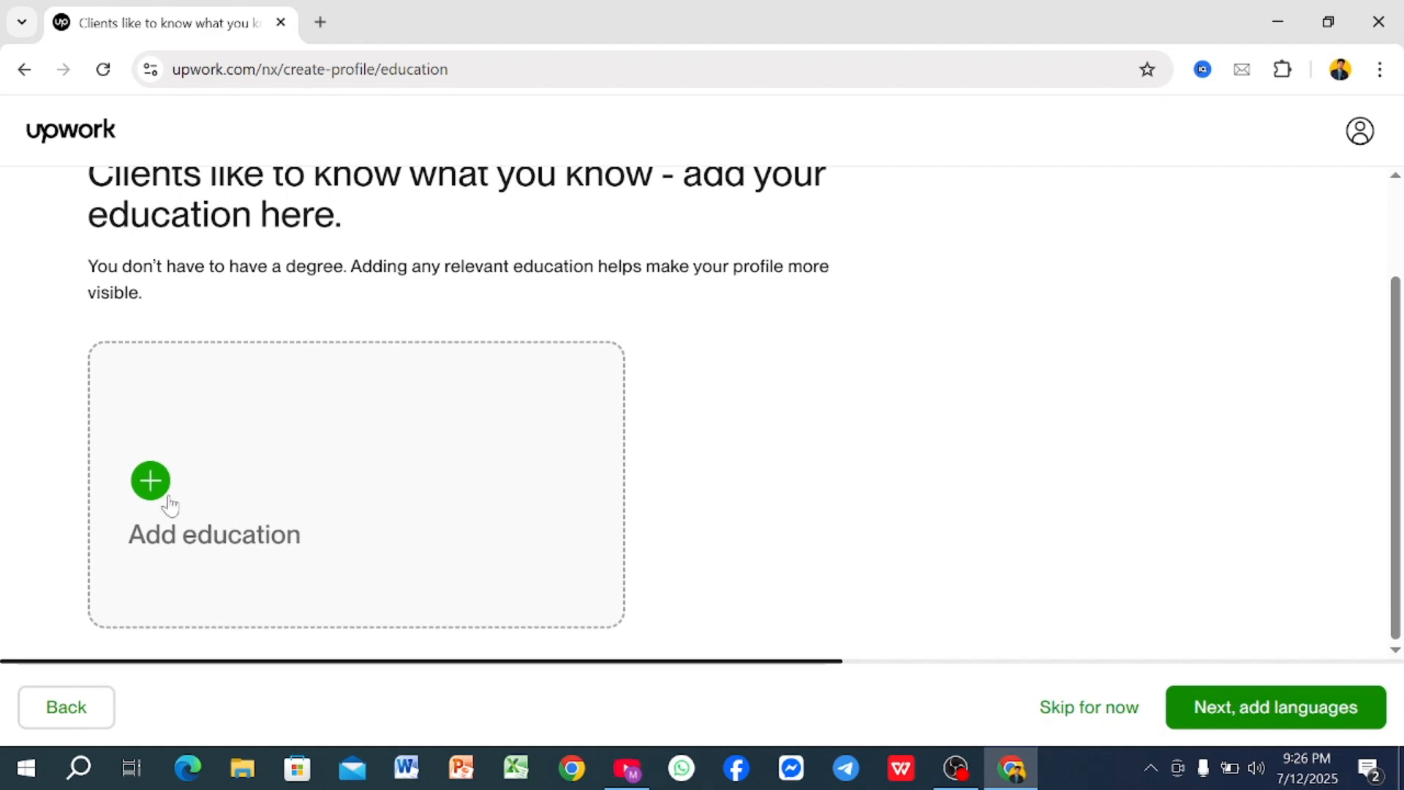
{"action": "left_click", "coordinate": [149, 481]}
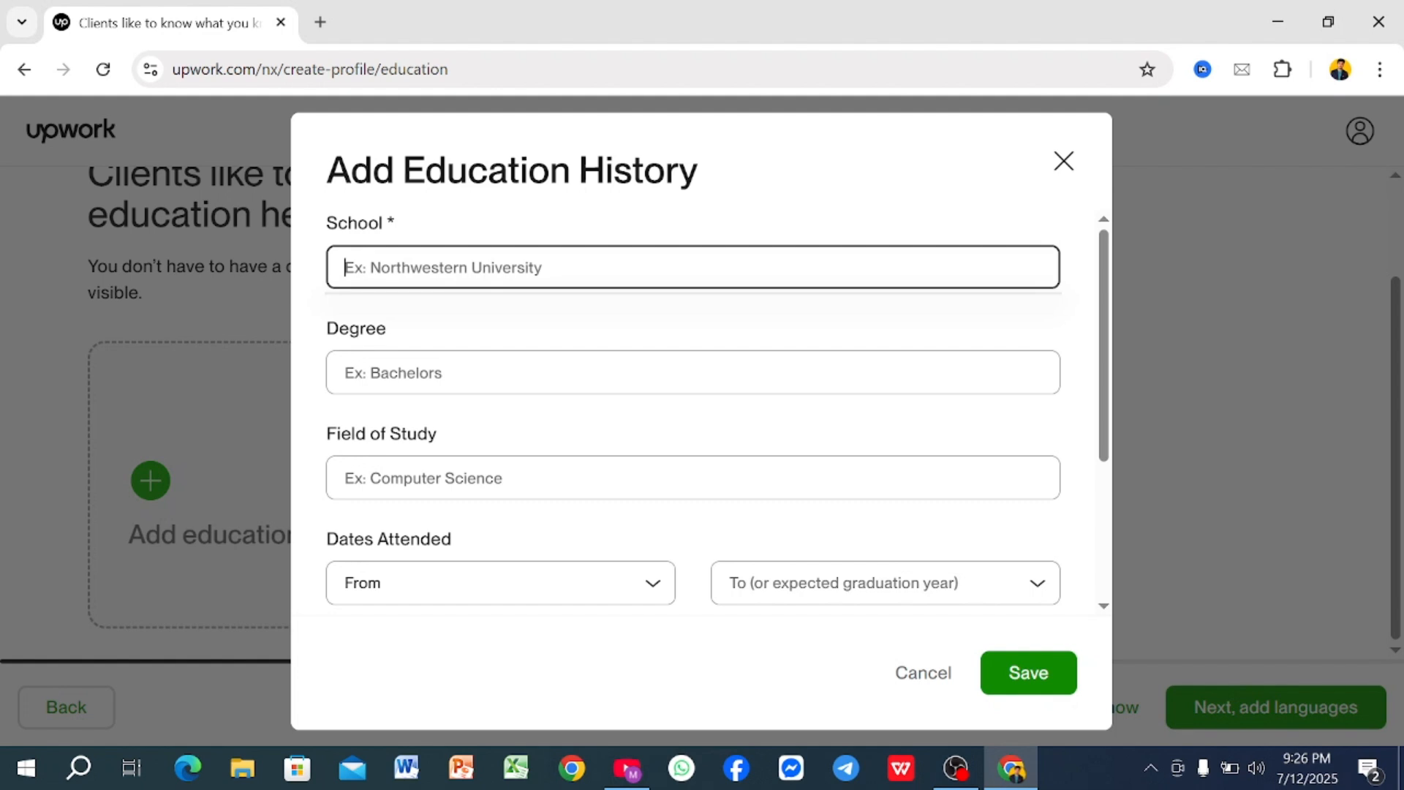
{"action": "type", "text": "dha"}
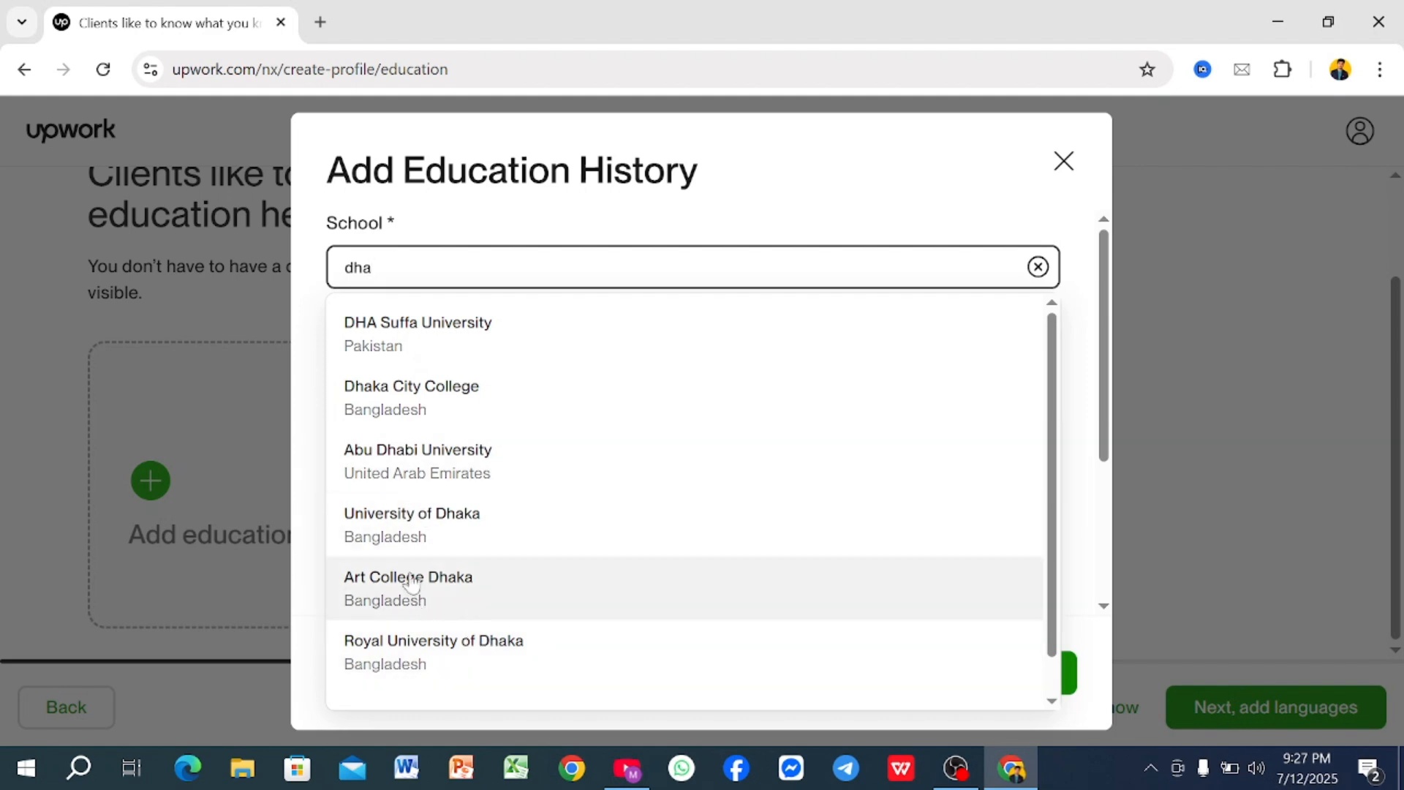
{"action": "left_click", "coordinate": [387, 401]}
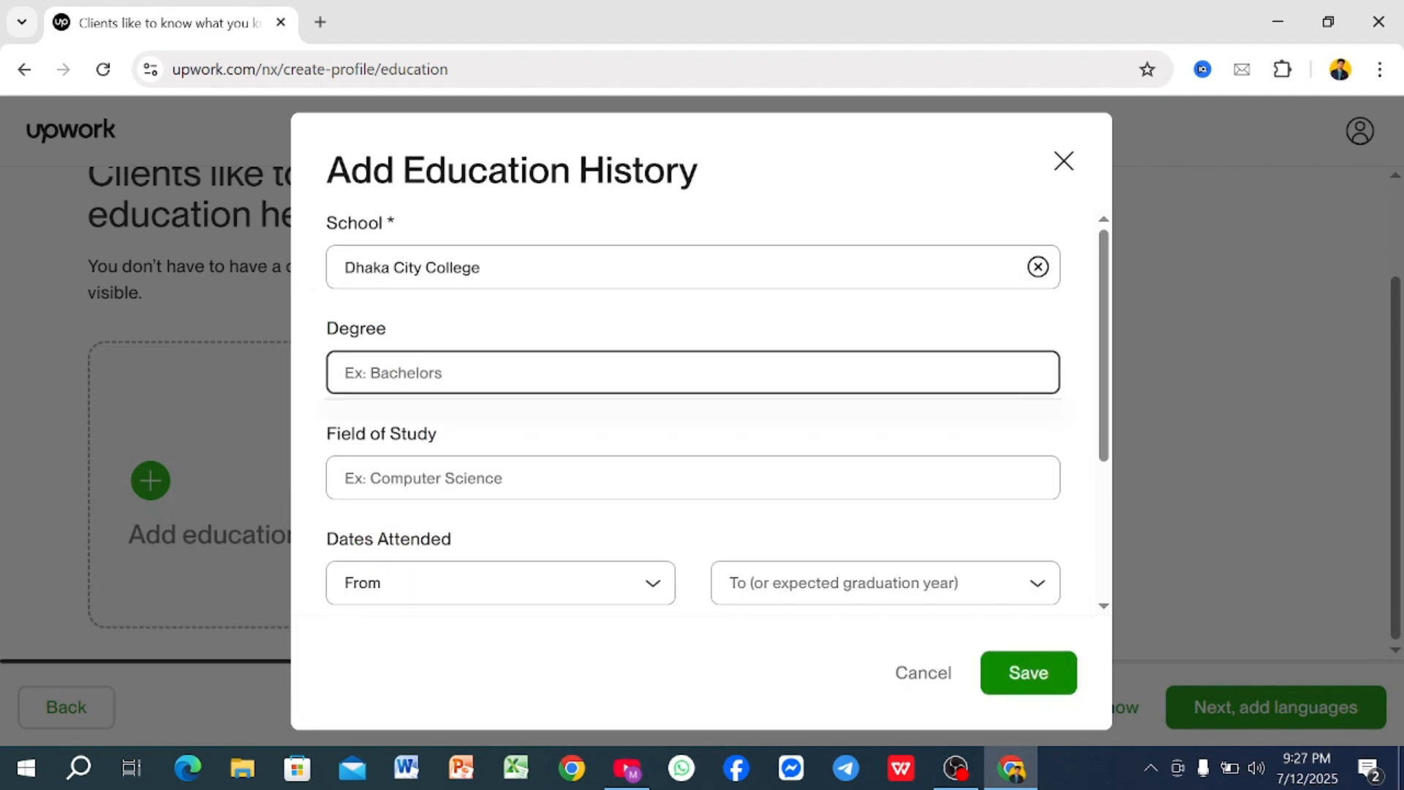
- Set the education entry's degree to Bachelor of Arts (BA) and its field of study to Computer science
{"action": "type", "text": "b"}
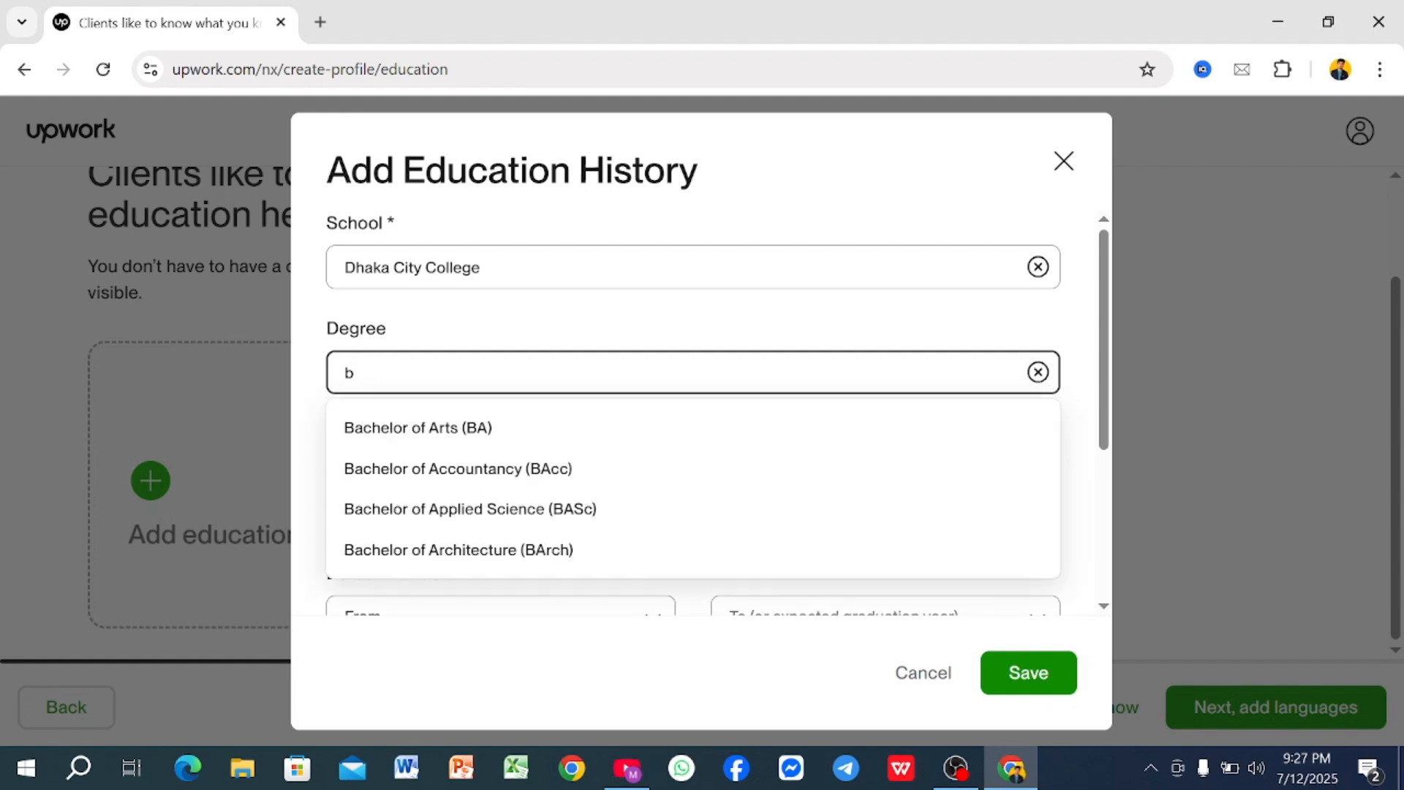
{"action": "left_click", "coordinate": [402, 431]}
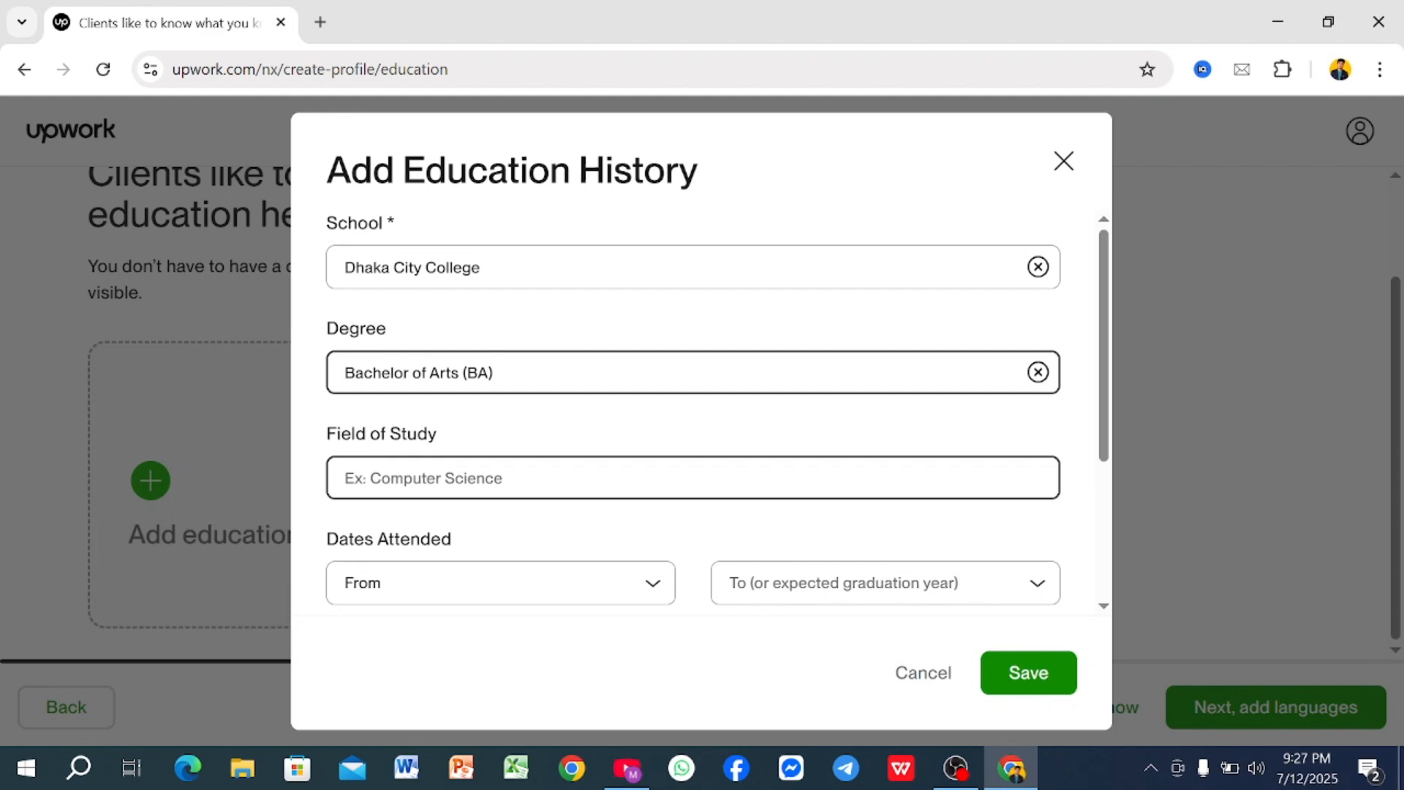
{"action": "left_click", "coordinate": [512, 479]}
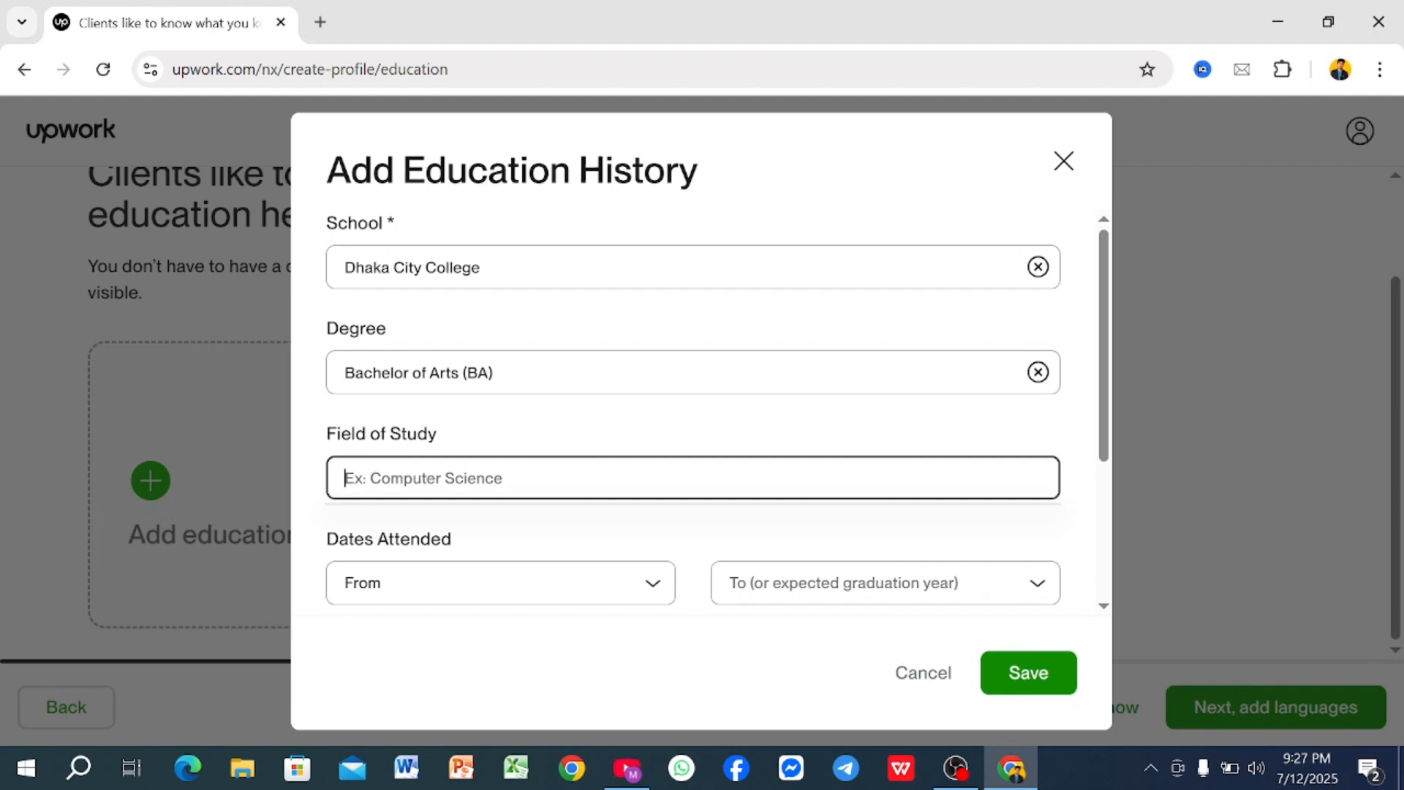
{"action": "type", "text": "com"}
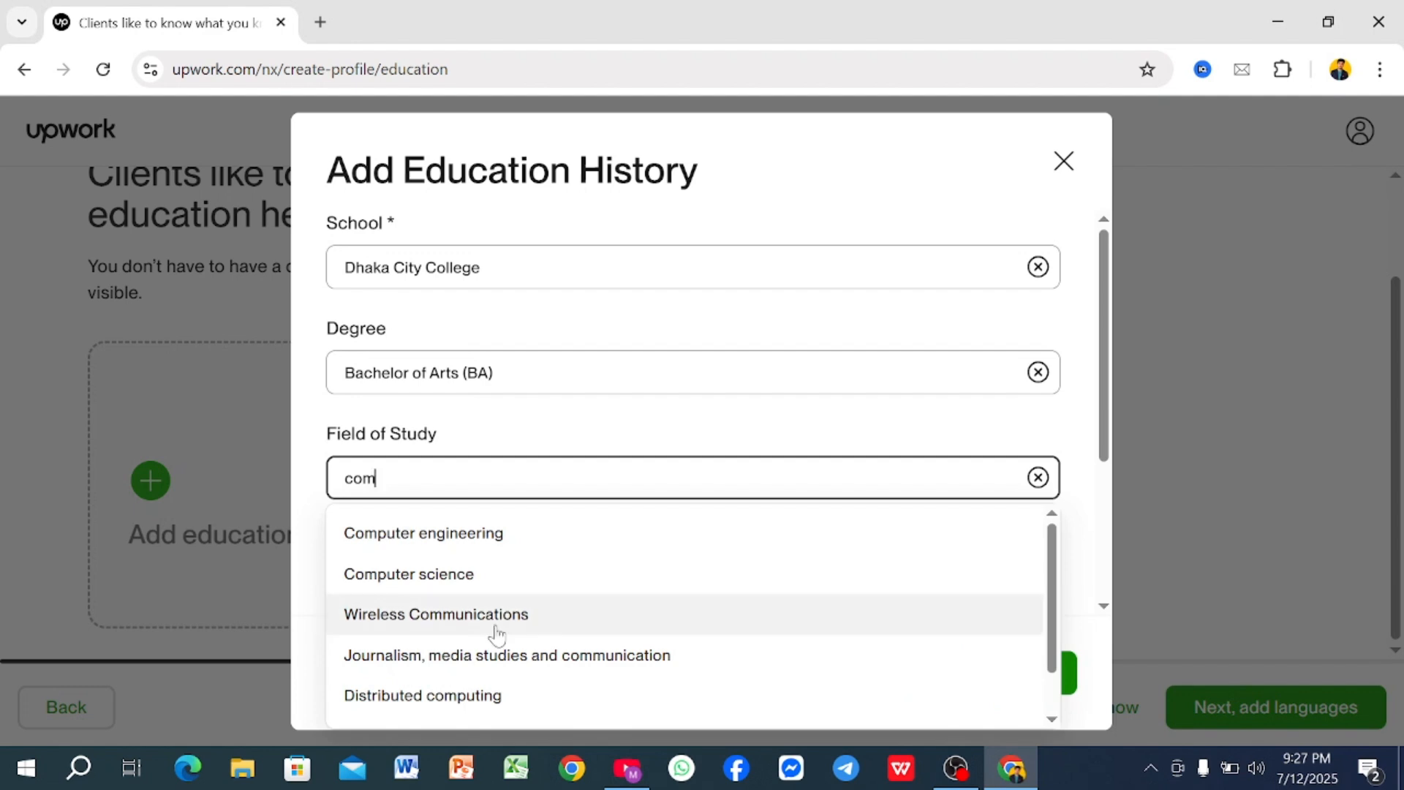
{"action": "scroll", "coordinate": [471, 553], "scroll_direction": "down", "scroll_amount": 1}
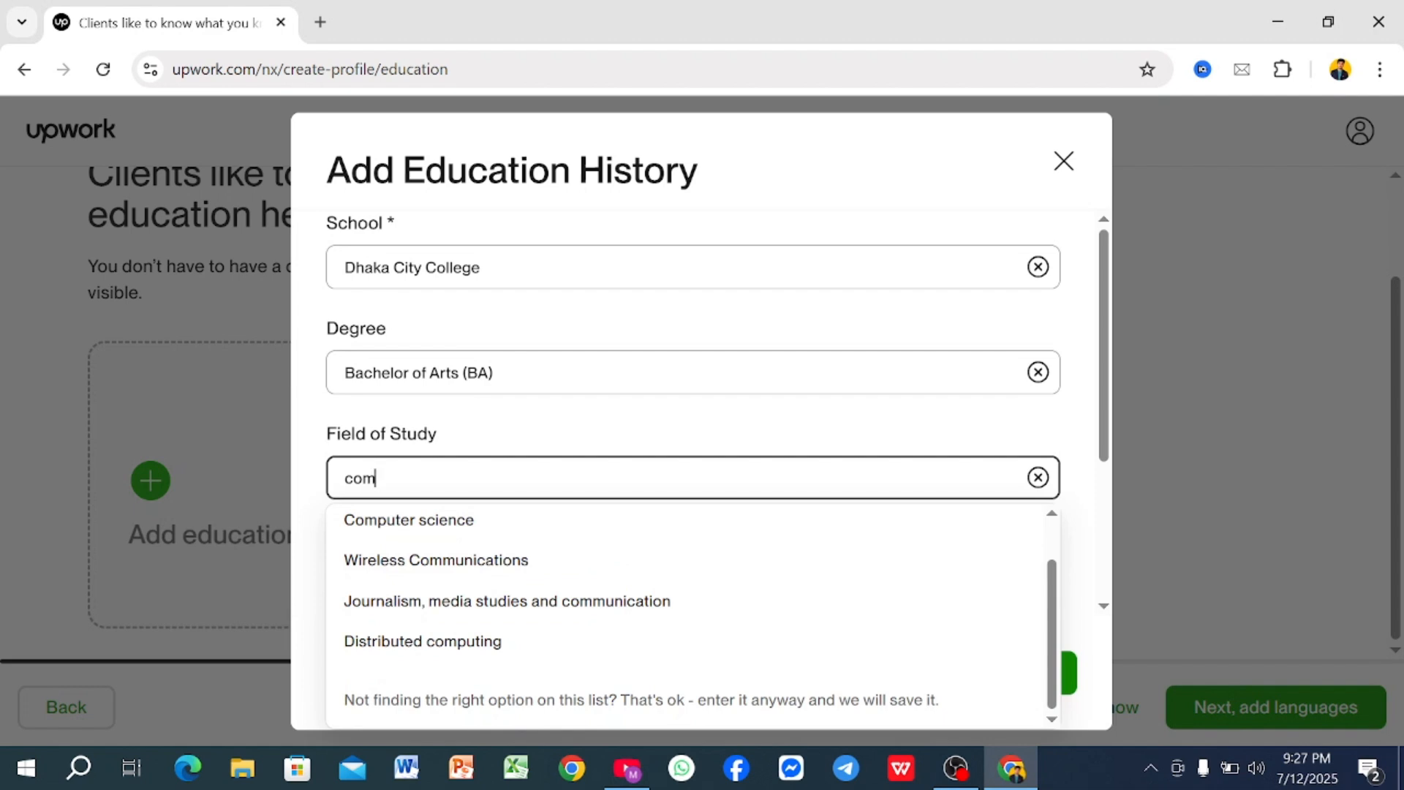
{"action": "type", "text": "pu"}
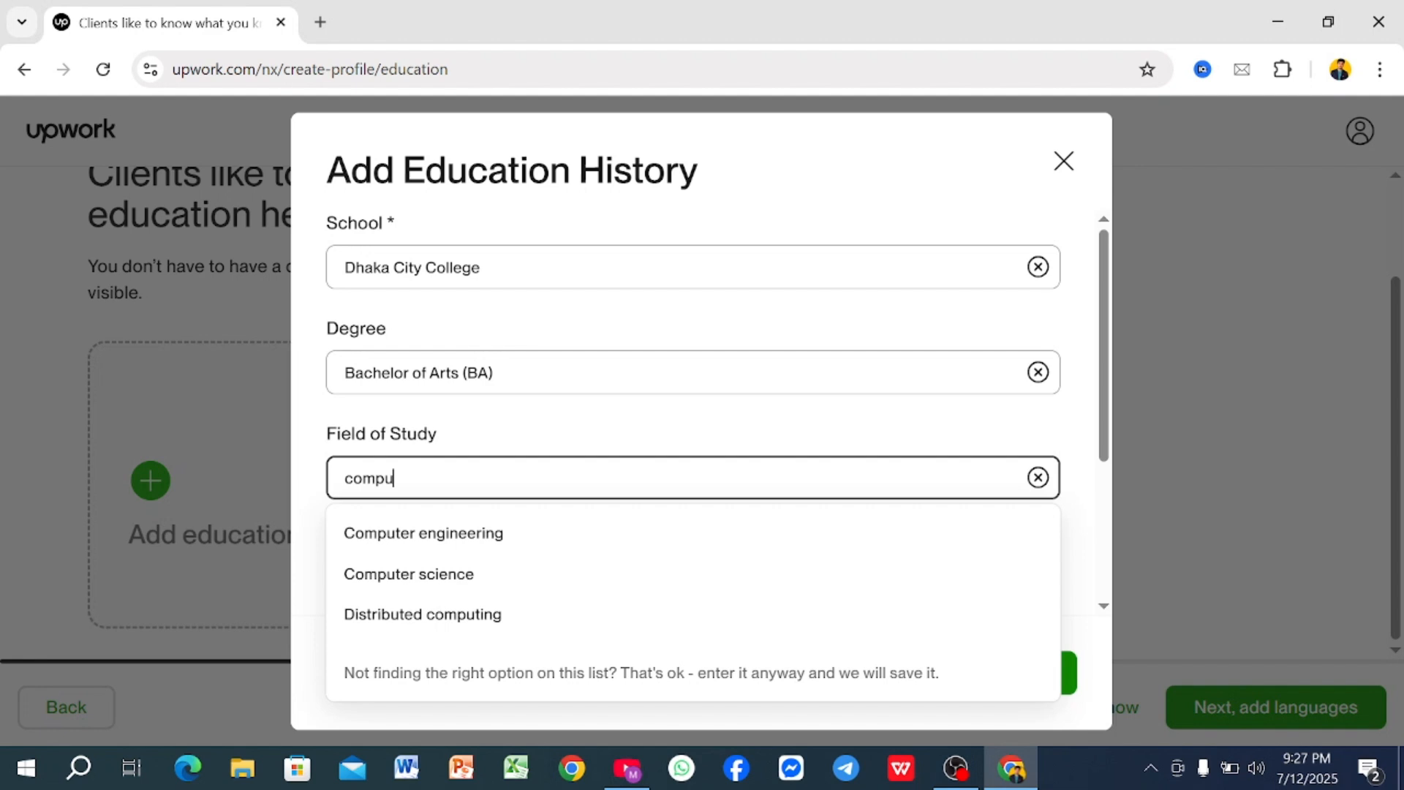
{"action": "left_click", "coordinate": [417, 578]}
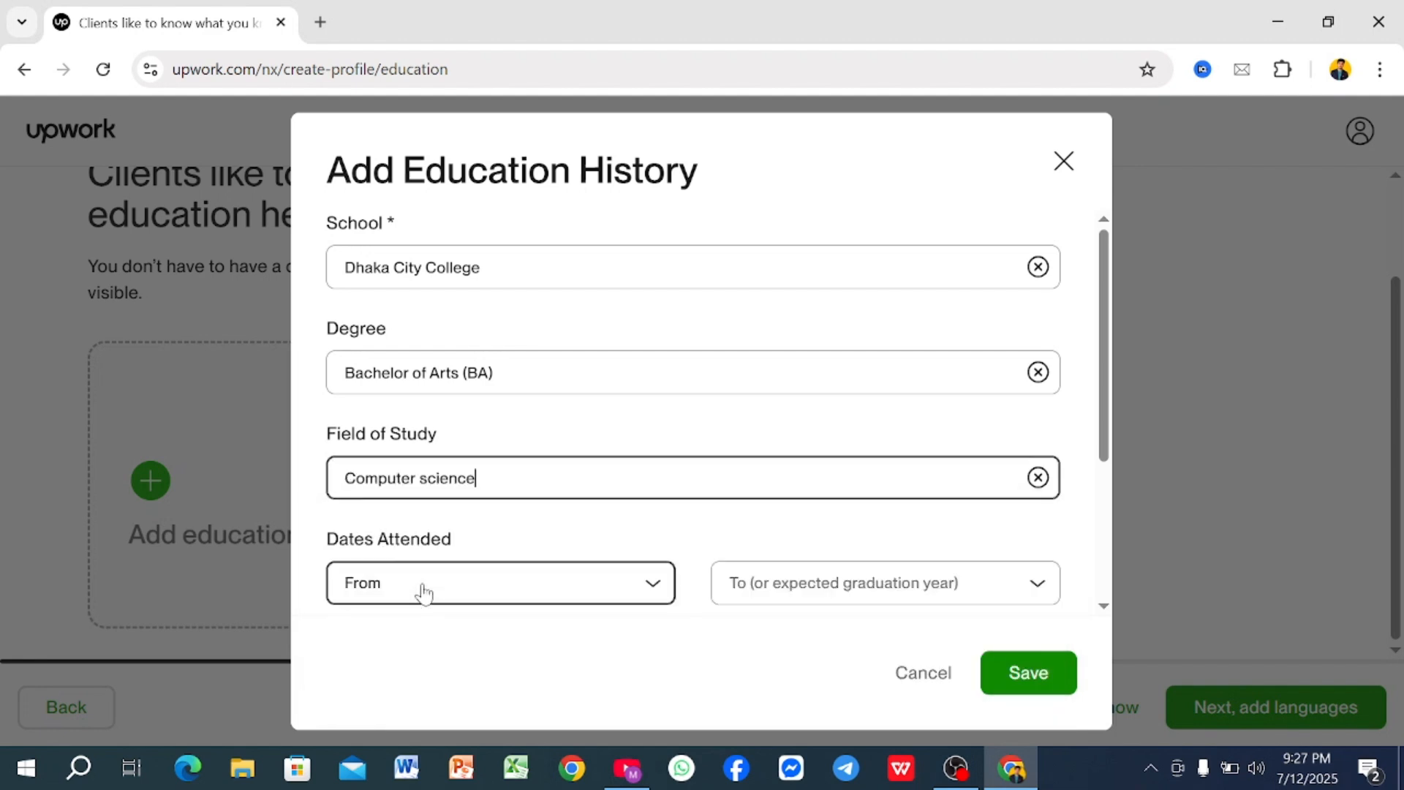
- Set the dates attended for the education entry from 2022 to 2025
{"action": "scroll", "coordinate": [625, 512], "scroll_direction": "down", "scroll_amount": 2}
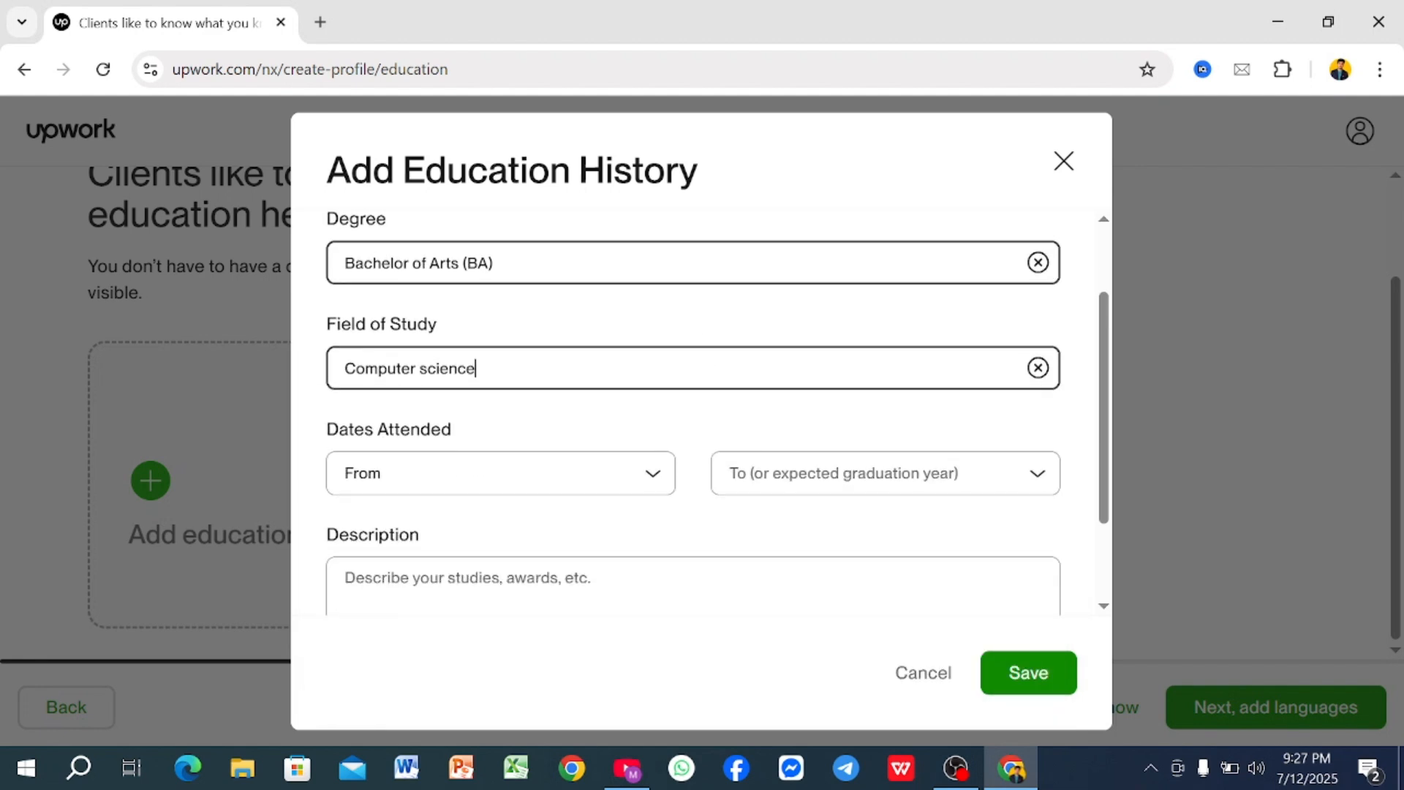
{"action": "left_click", "coordinate": [652, 477]}
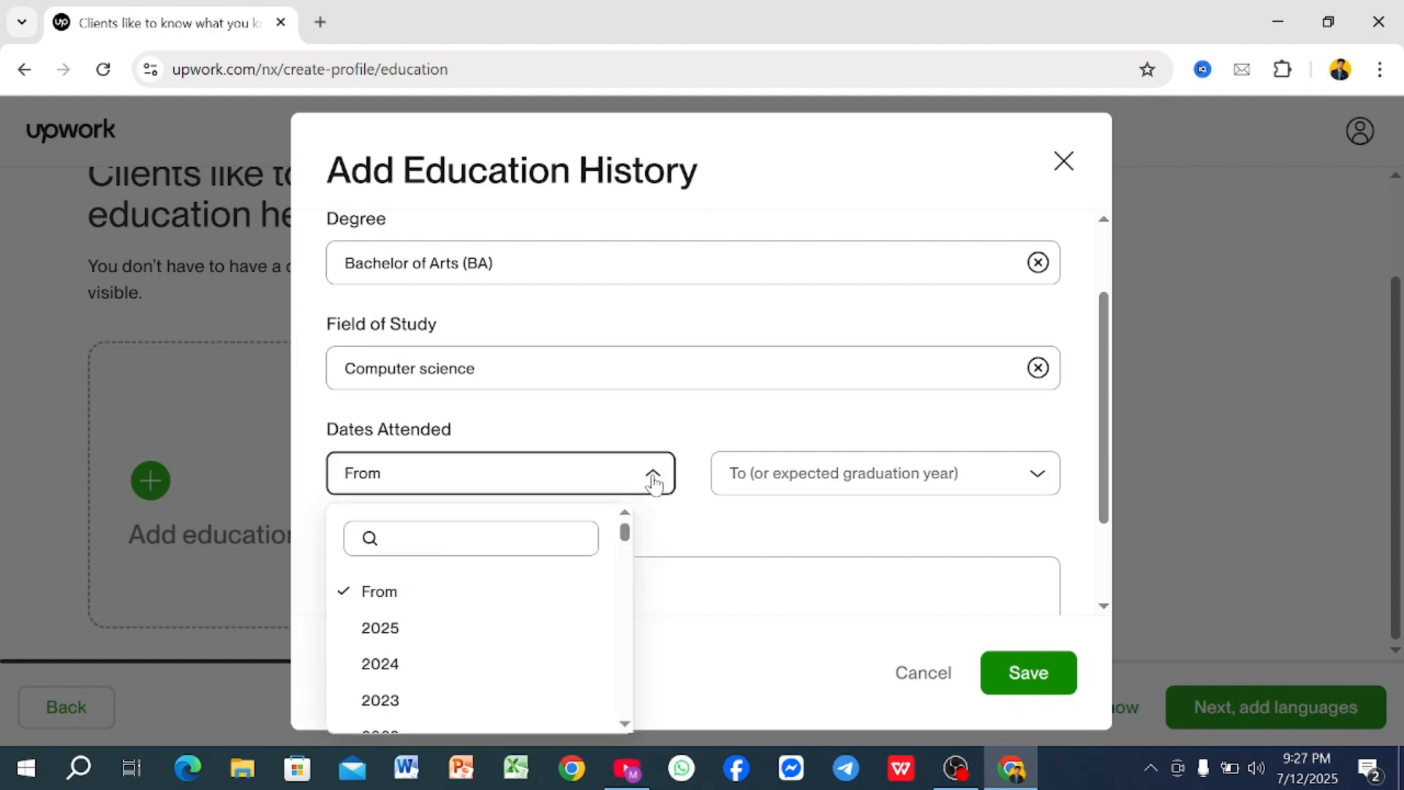
{"action": "scroll", "coordinate": [454, 583], "scroll_direction": "down", "scroll_amount": 2}
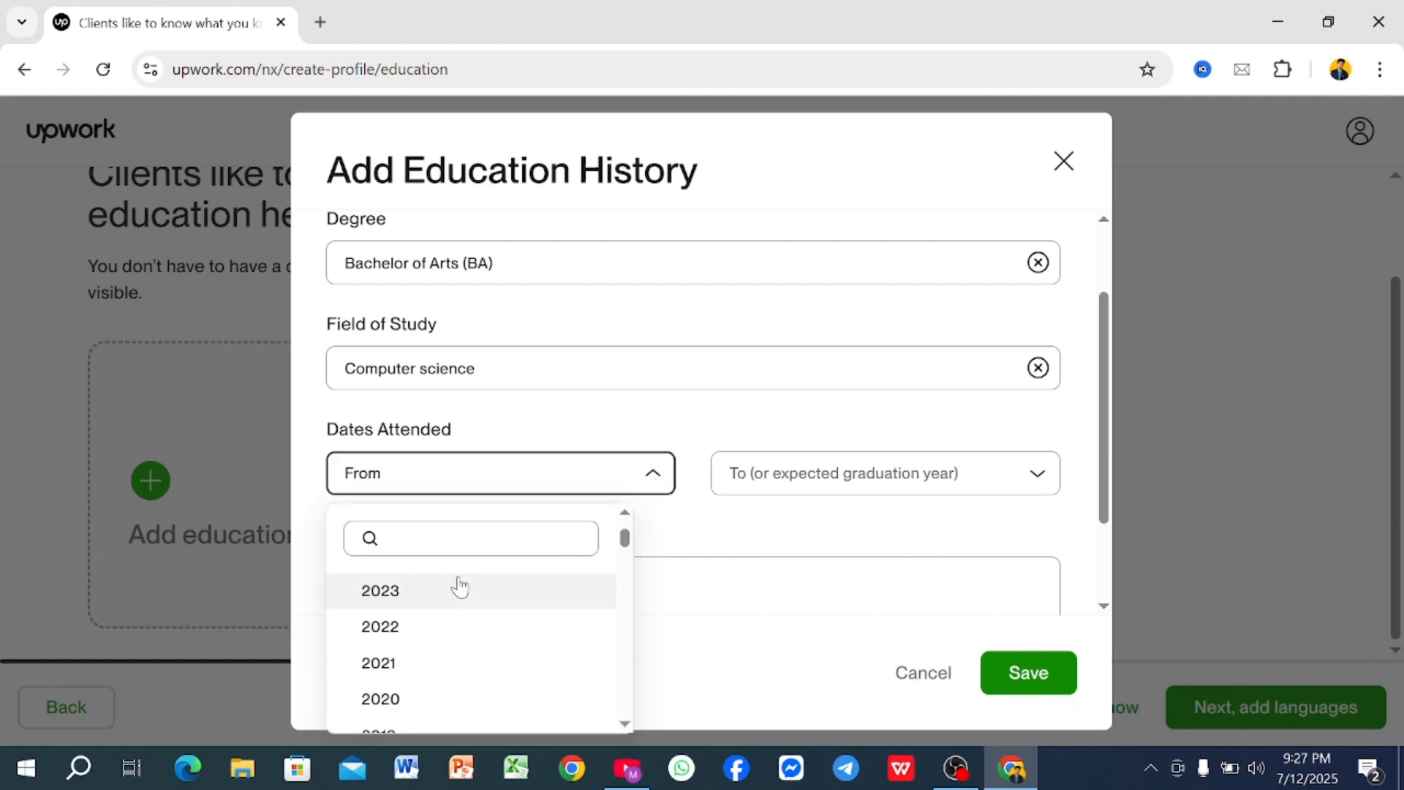
{"action": "scroll", "coordinate": [454, 583], "scroll_direction": "up", "scroll_amount": 2}
{"action": "scroll", "coordinate": [492, 708], "scroll_direction": "down", "scroll_amount": 2}
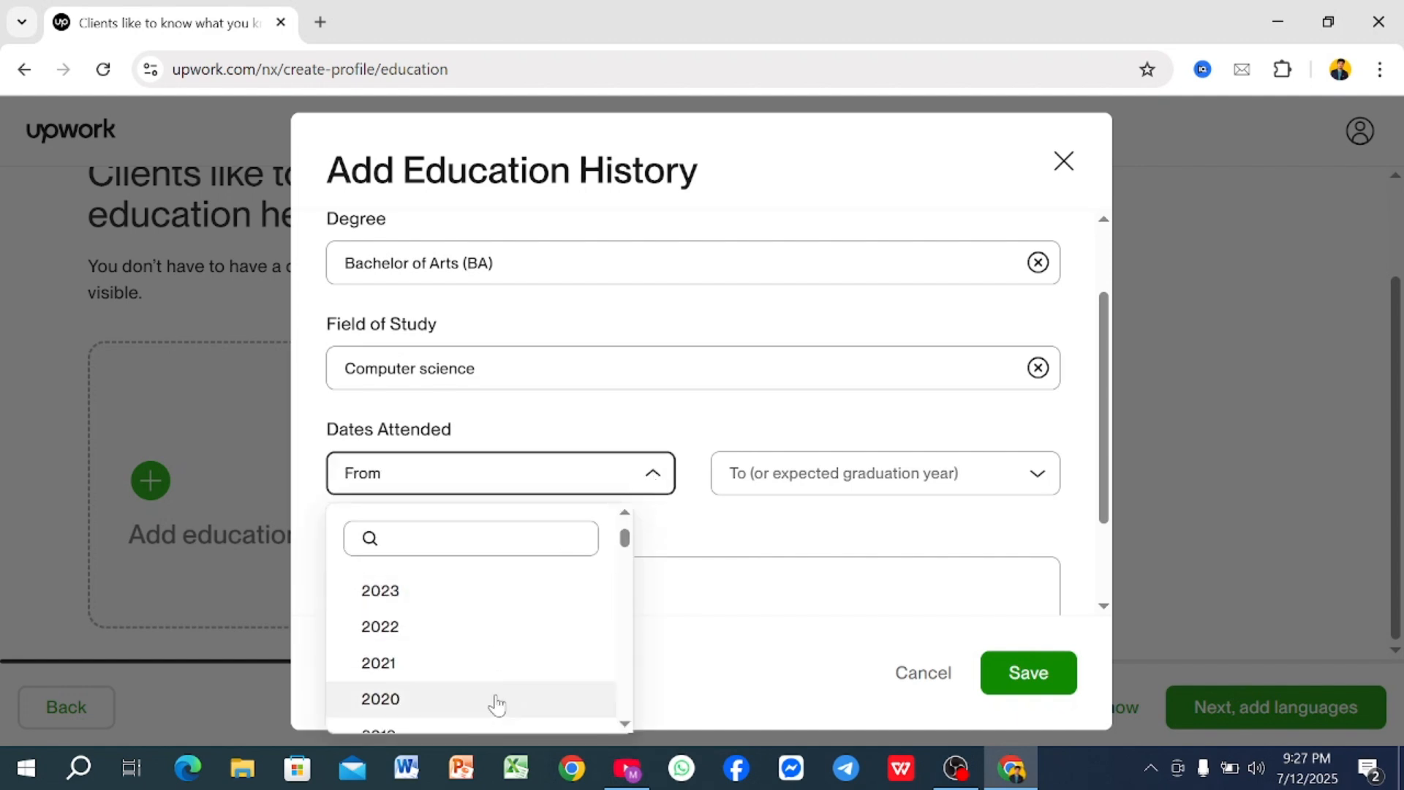
{"action": "left_click", "coordinate": [457, 640]}
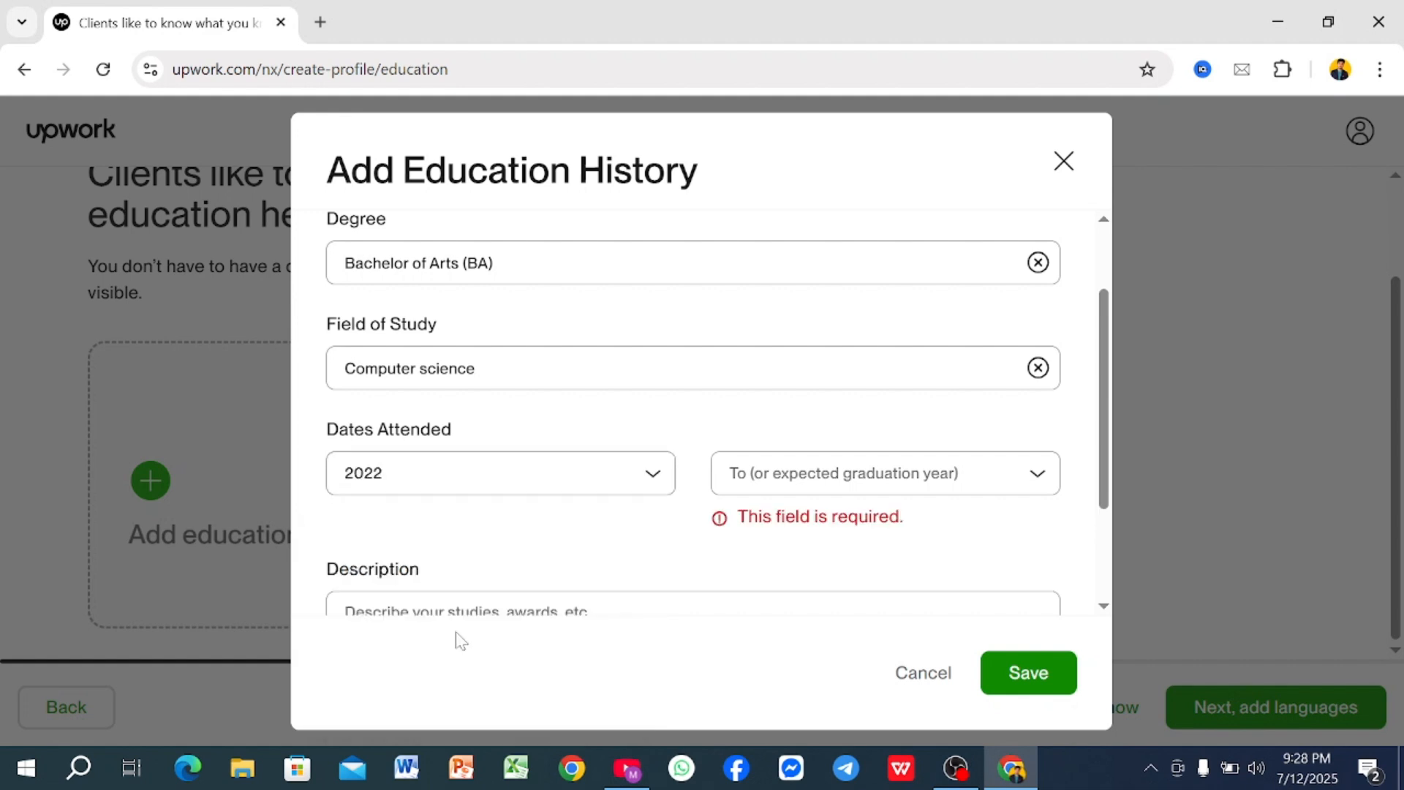
{"action": "left_click", "coordinate": [1033, 474]}
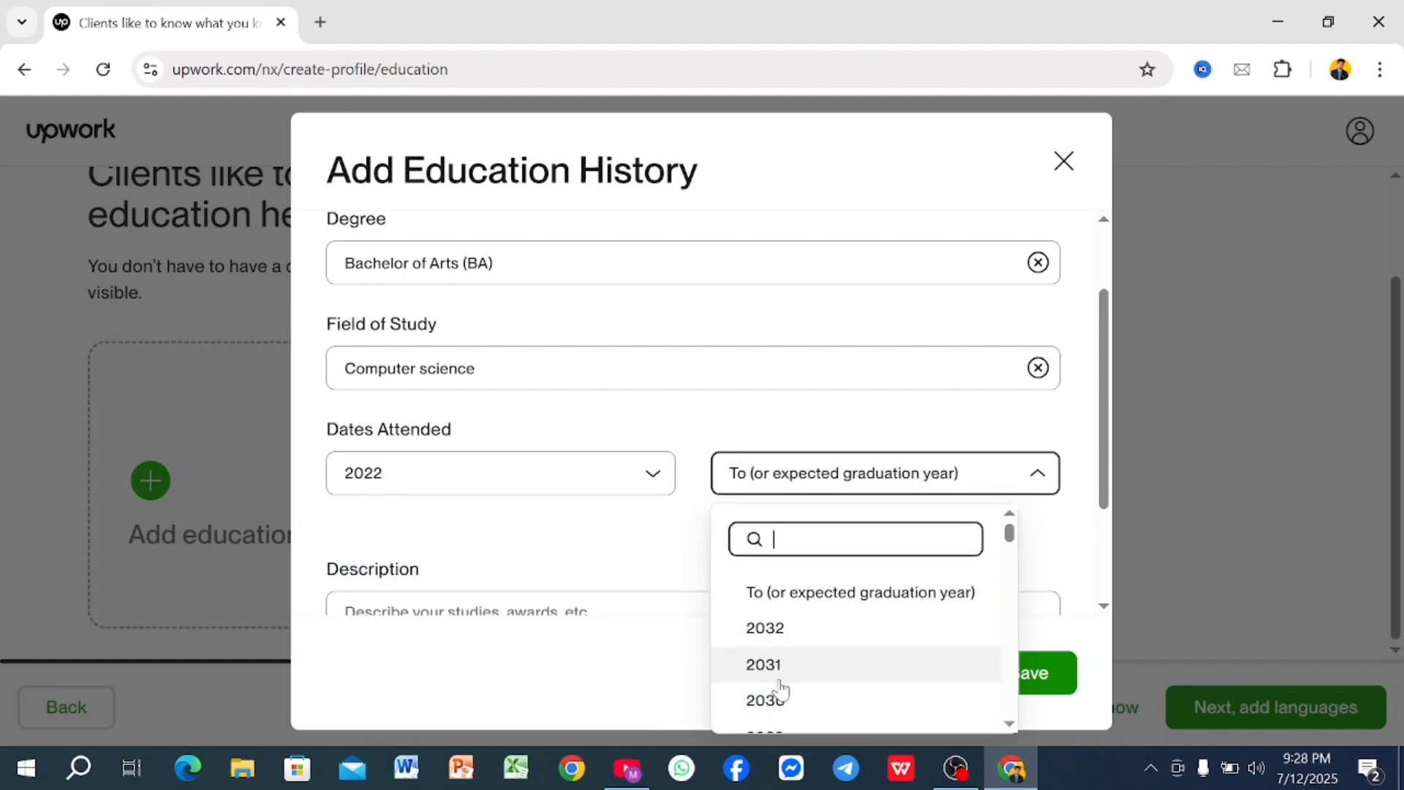
{"action": "scroll", "coordinate": [764, 629], "scroll_direction": "down", "scroll_amount": 1}
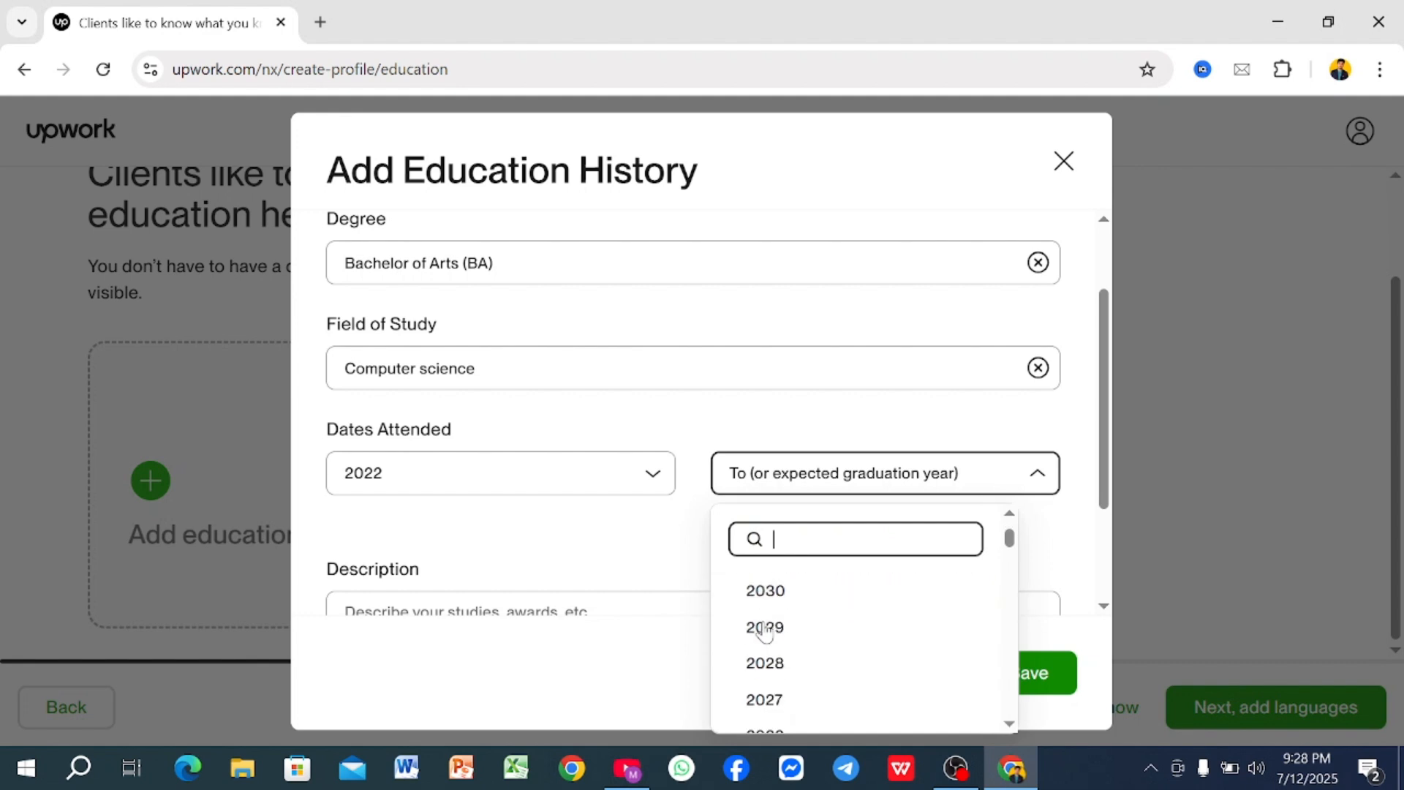
{"action": "scroll", "coordinate": [765, 629], "scroll_direction": "down", "scroll_amount": 1}
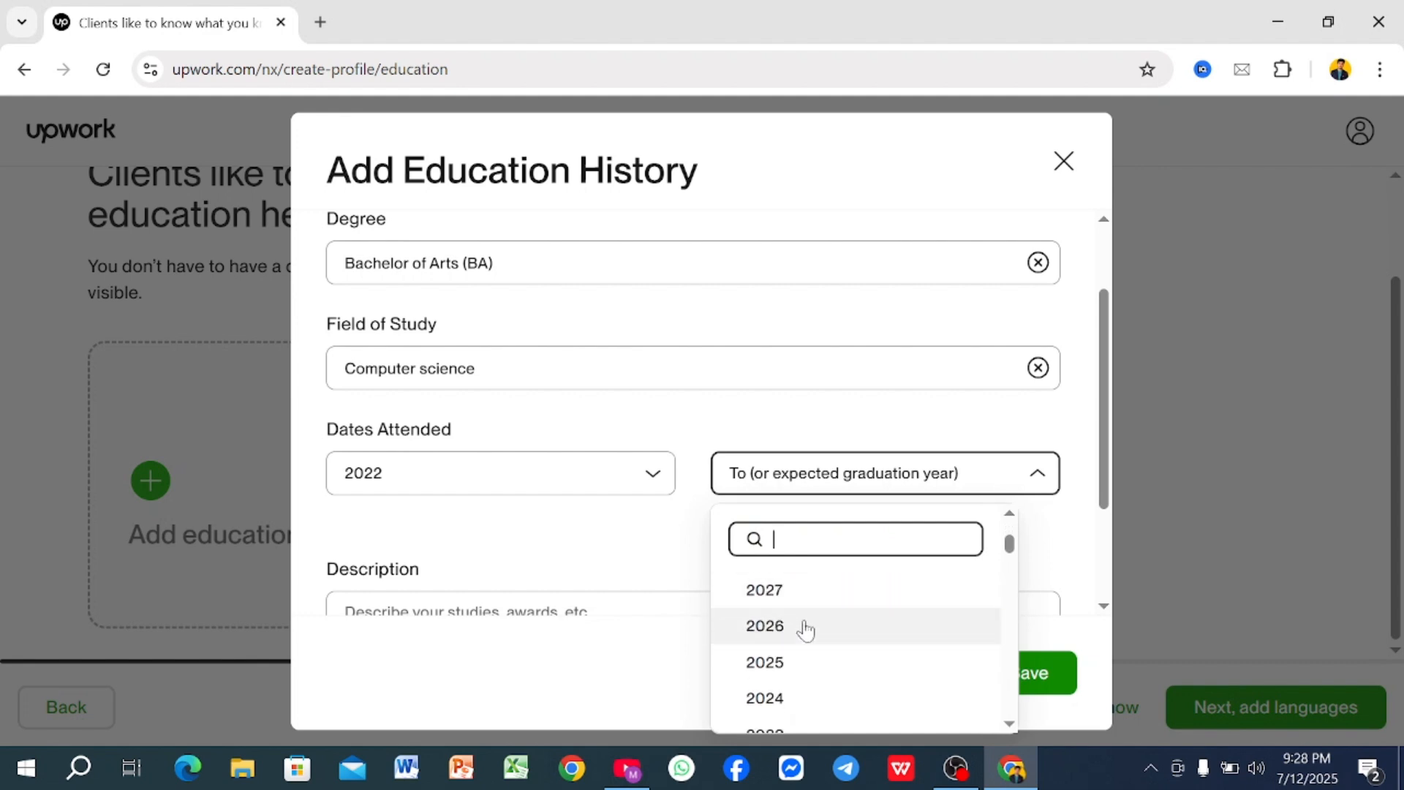
{"action": "left_click", "coordinate": [770, 664]}
- Save the education entry and continue to the languages page
{"action": "scroll", "coordinate": [693, 438], "scroll_direction": "down", "scroll_amount": 2}
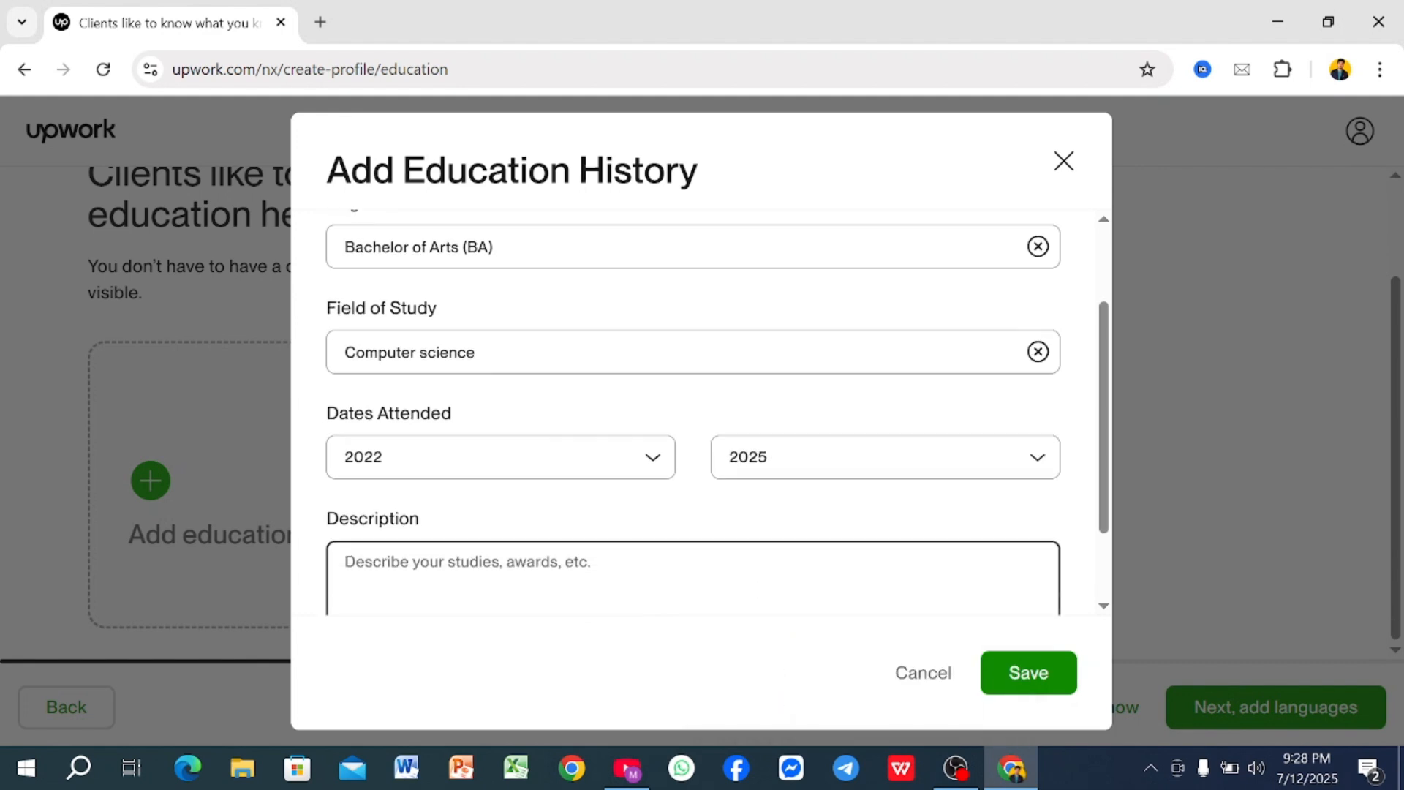
{"action": "left_click", "coordinate": [1027, 686]}
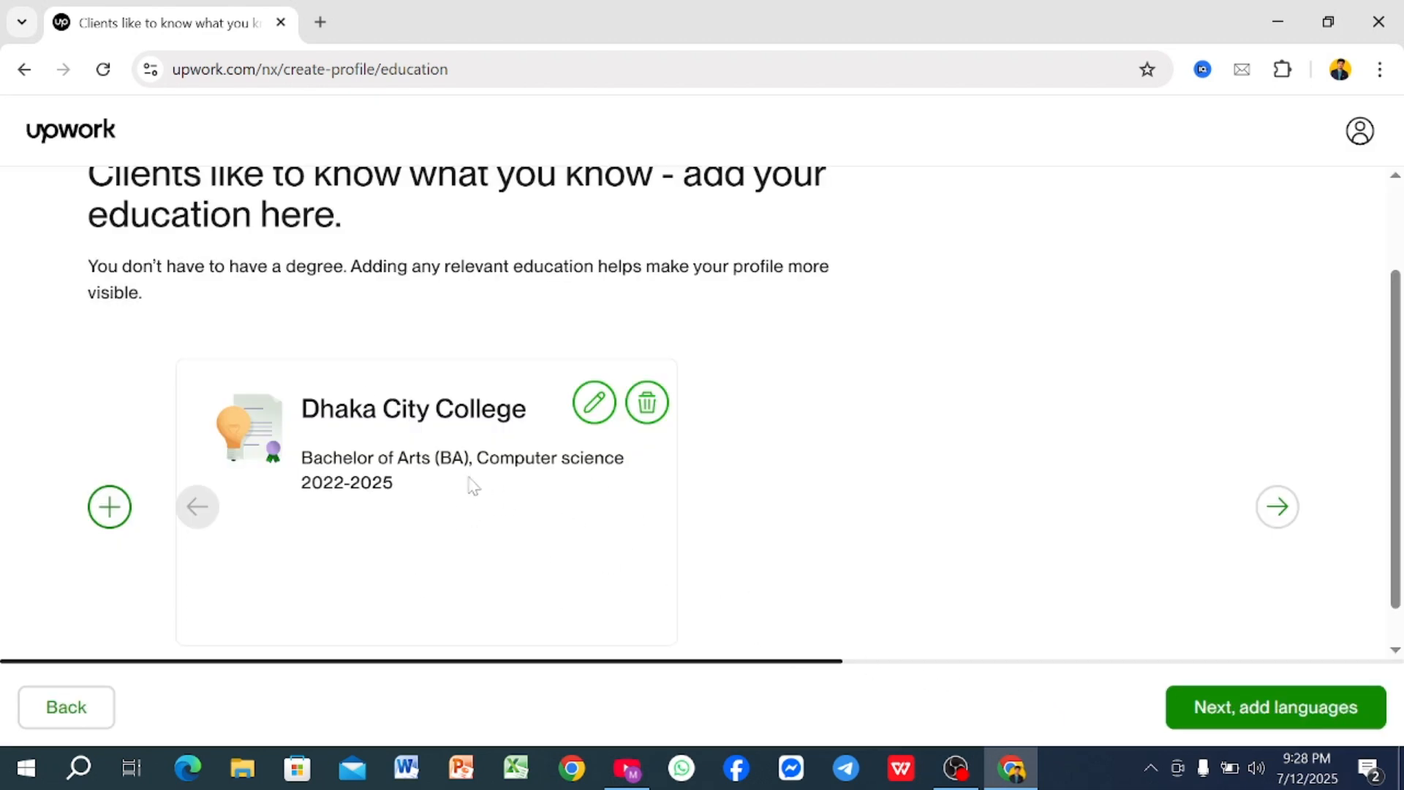
{"action": "left_click", "coordinate": [1206, 713]}
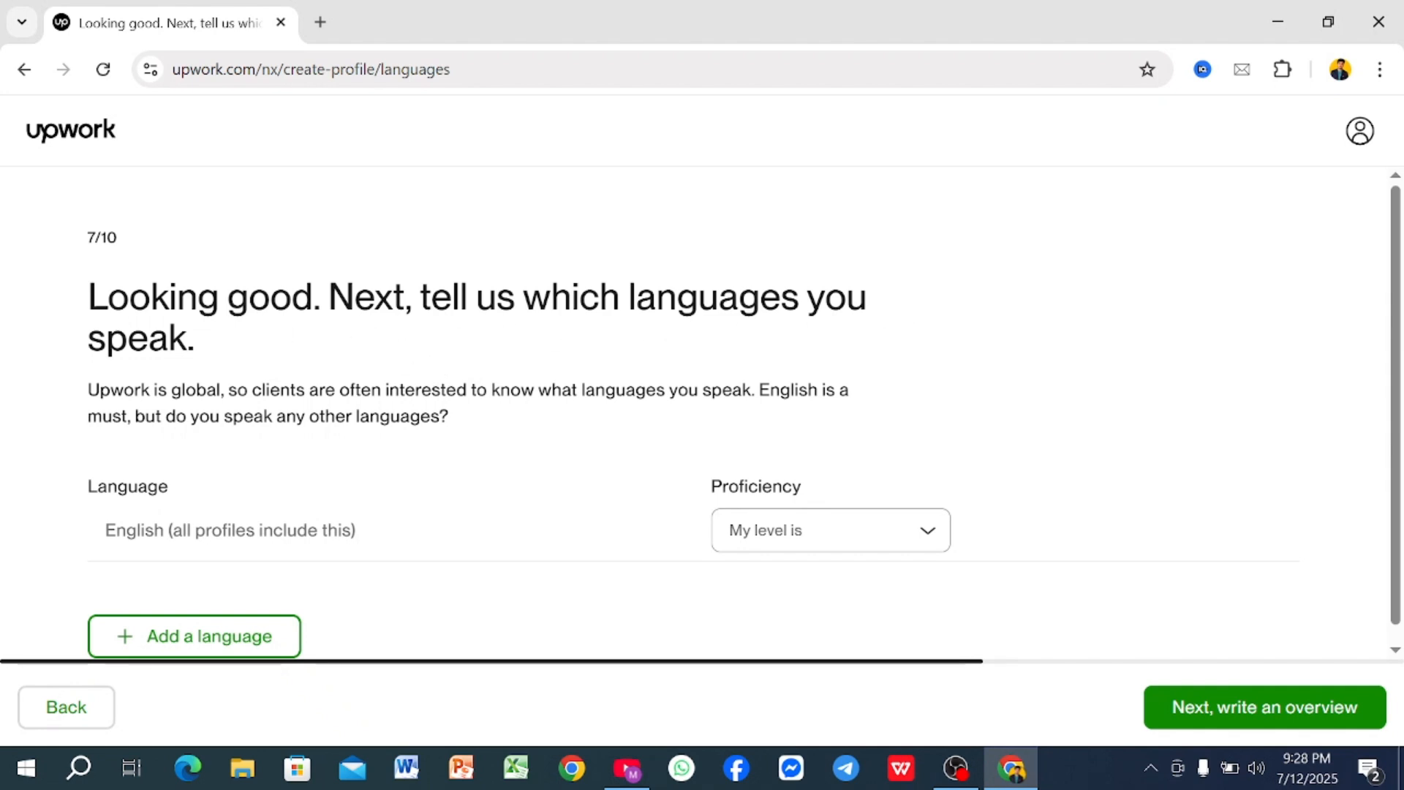
- Set the English proficiency to Conversational and continue to the overview page
{"action": "scroll", "coordinate": [476, 366], "scroll_direction": "down", "scroll_amount": 1}
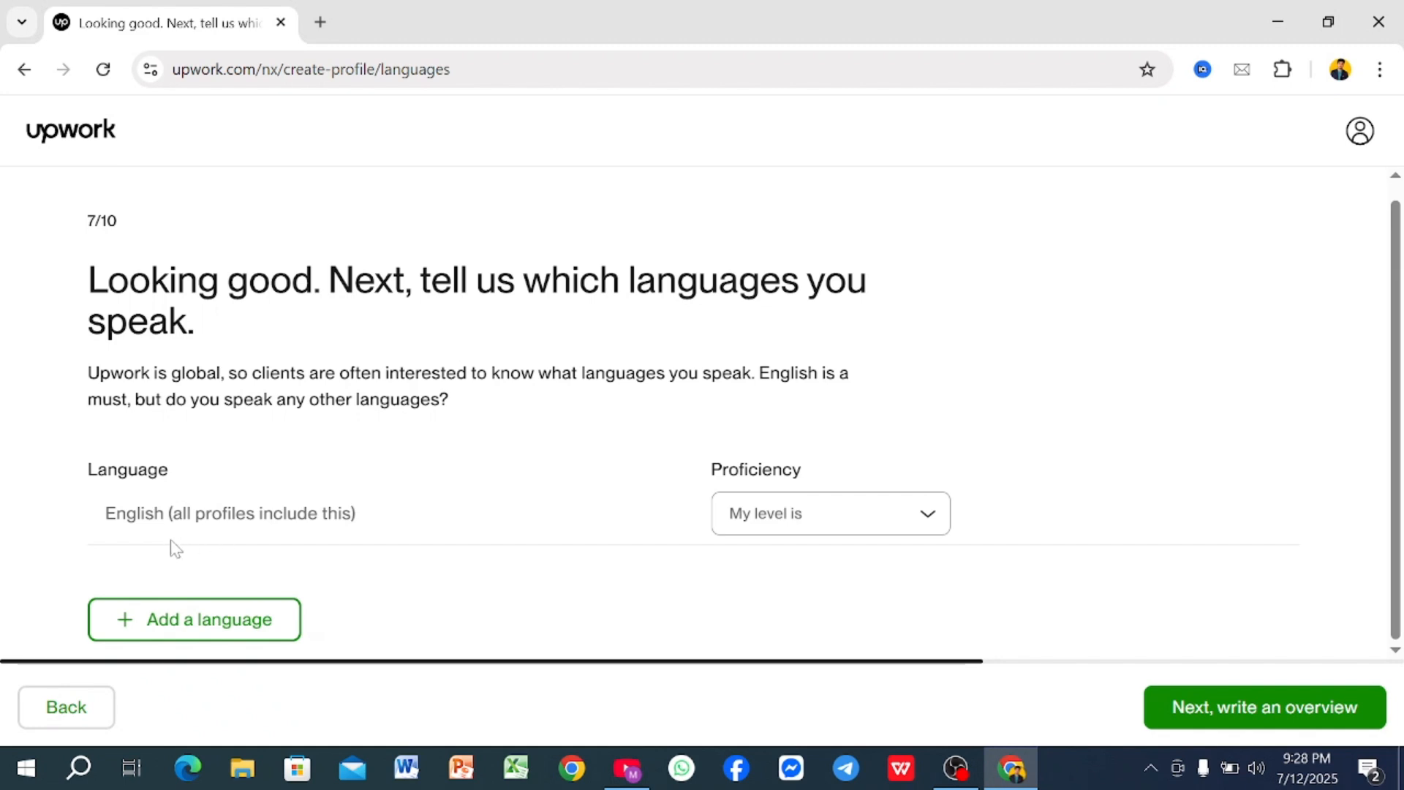
{"action": "left_click", "coordinate": [929, 526]}
{"action": "scroll", "coordinate": [878, 545], "scroll_direction": "down", "scroll_amount": 1}
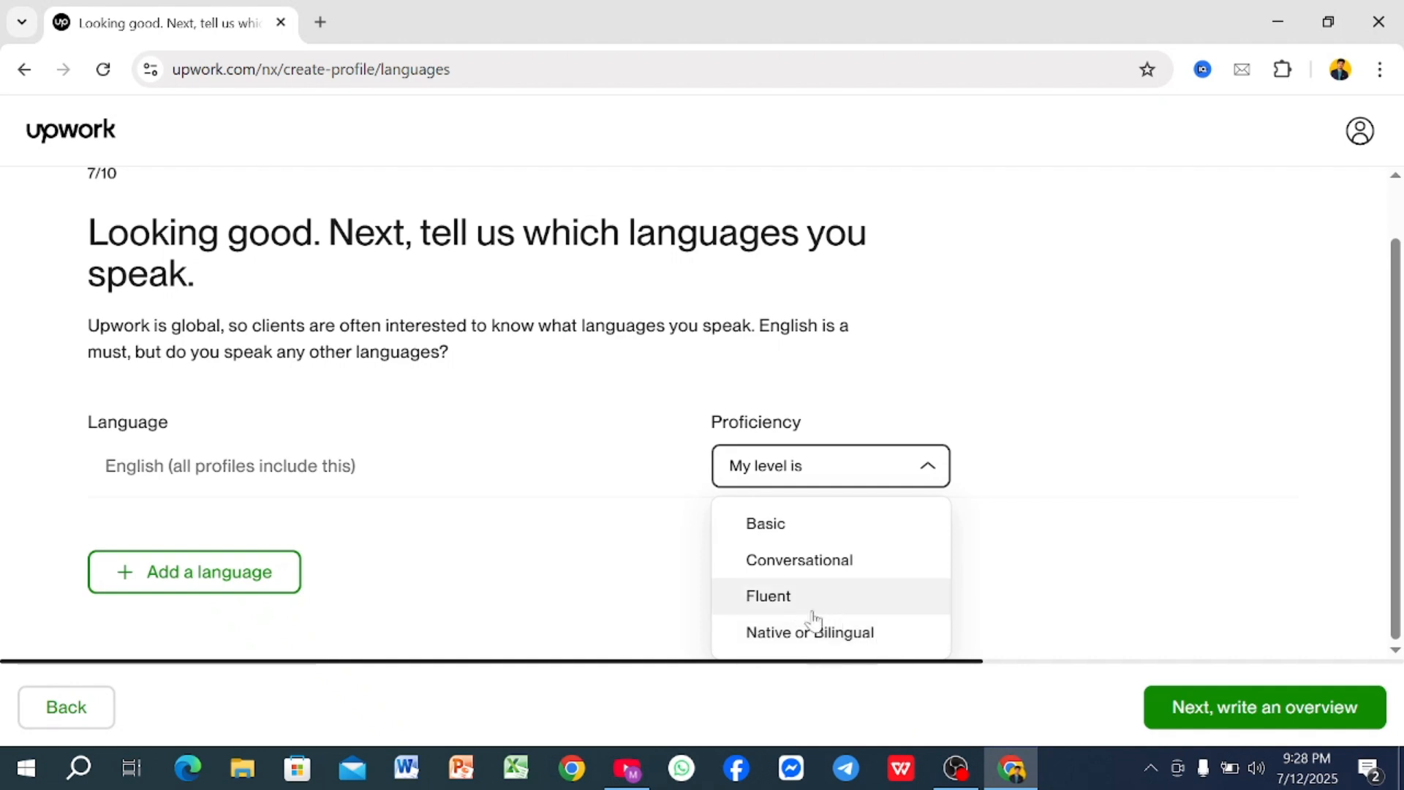
{"action": "left_click", "coordinate": [815, 567]}
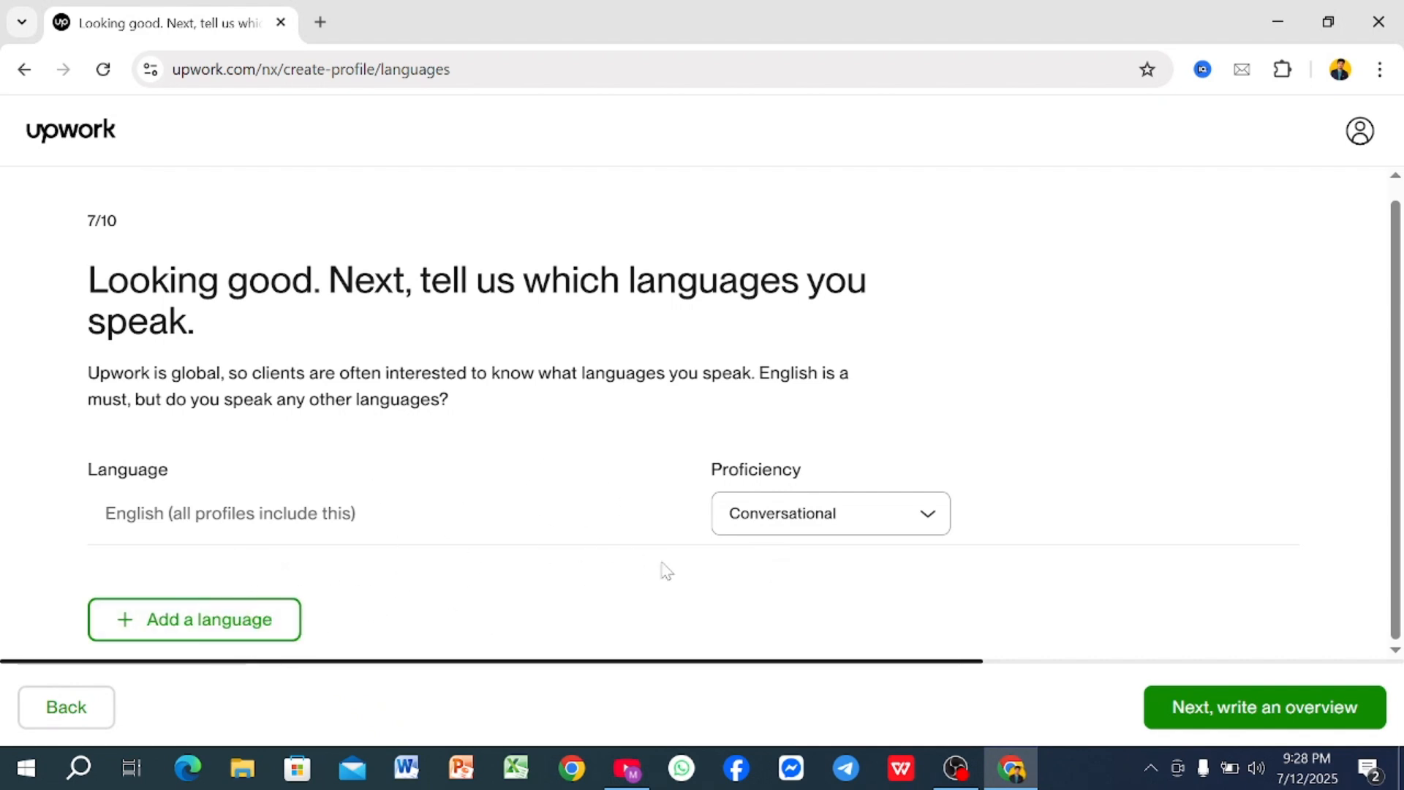
{"action": "left_click", "coordinate": [1235, 715]}
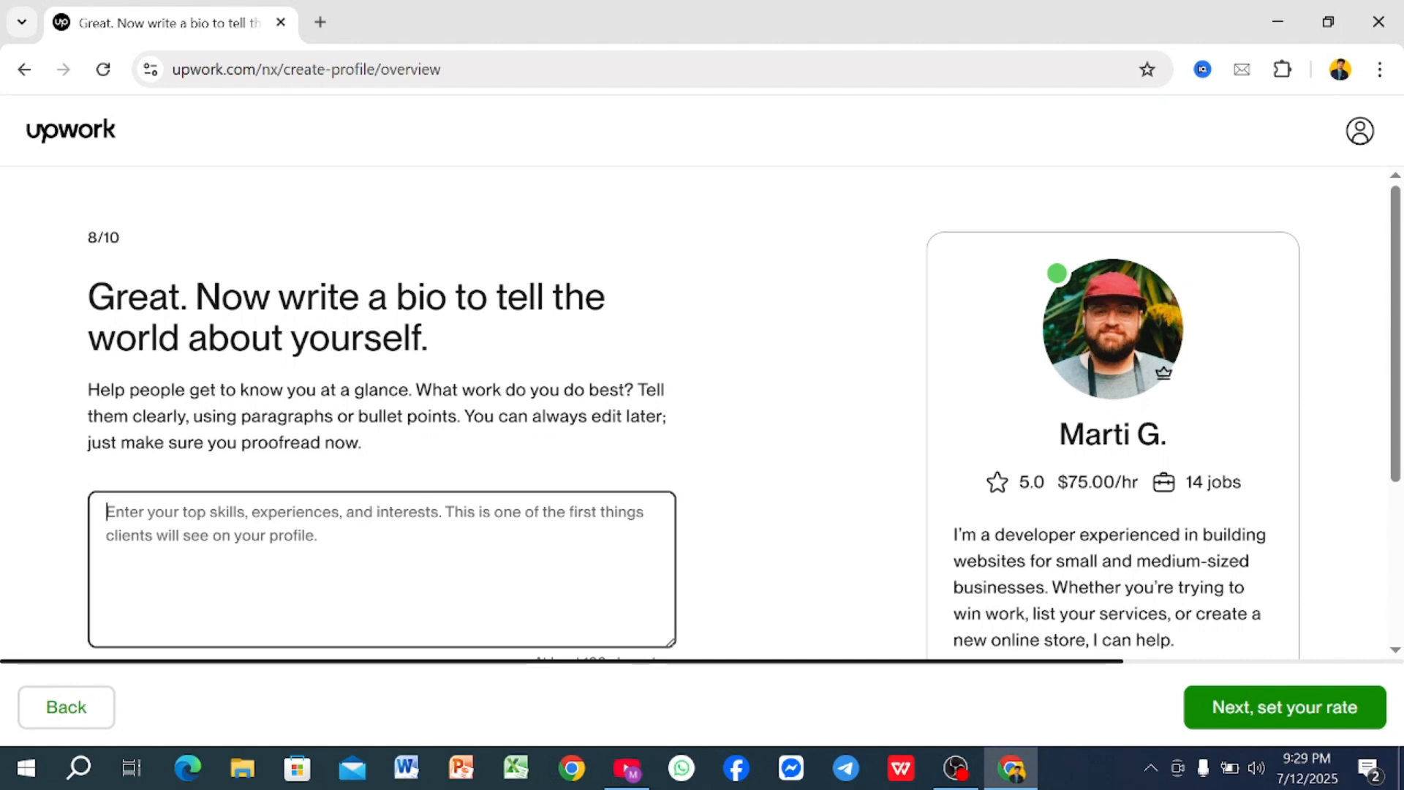
- Write a bio presenting a digital marketer expert in YouTube video SEO, Google ads and Facebook ads, and continue to the rate page
{"action": "type", "text": "this is"}
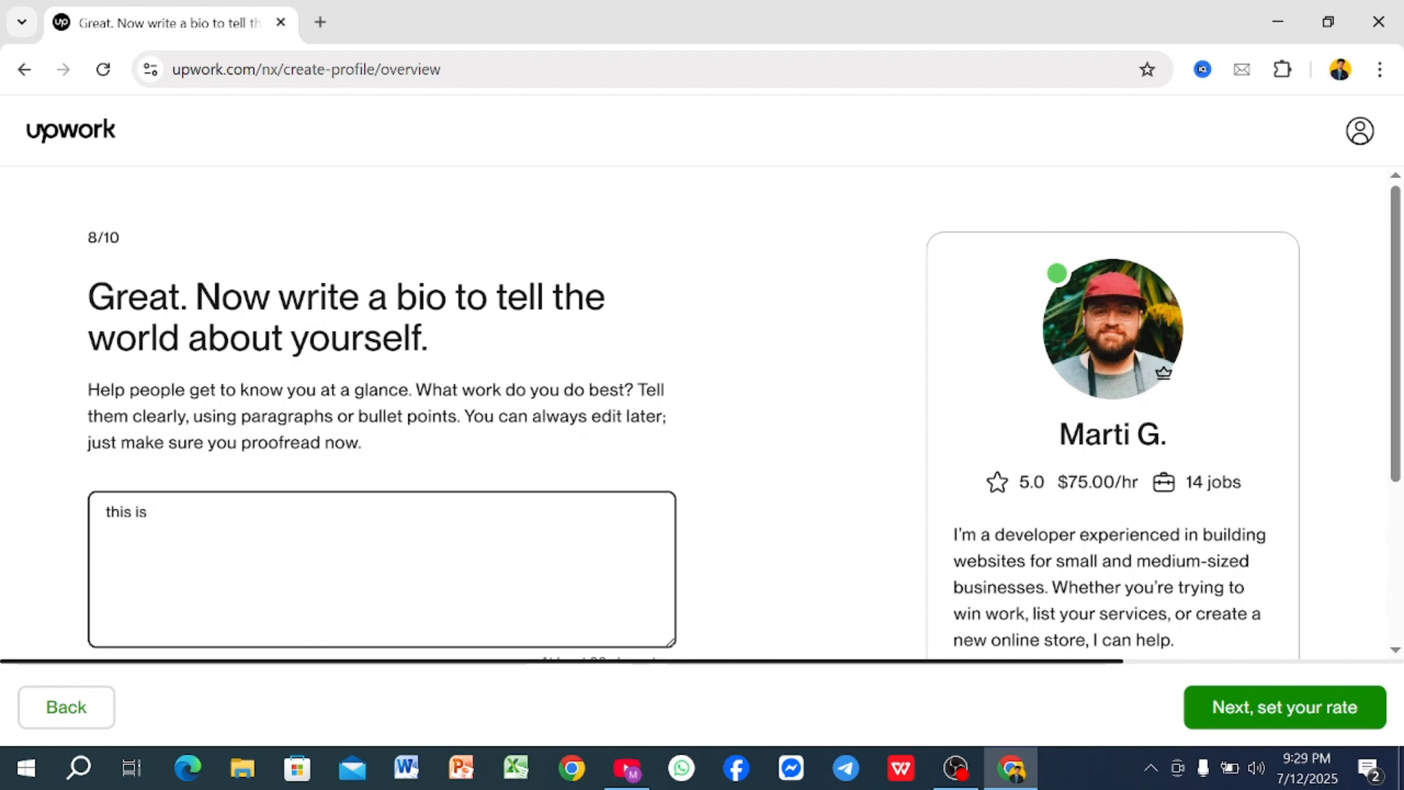
{"action": "type", "text": "a"}
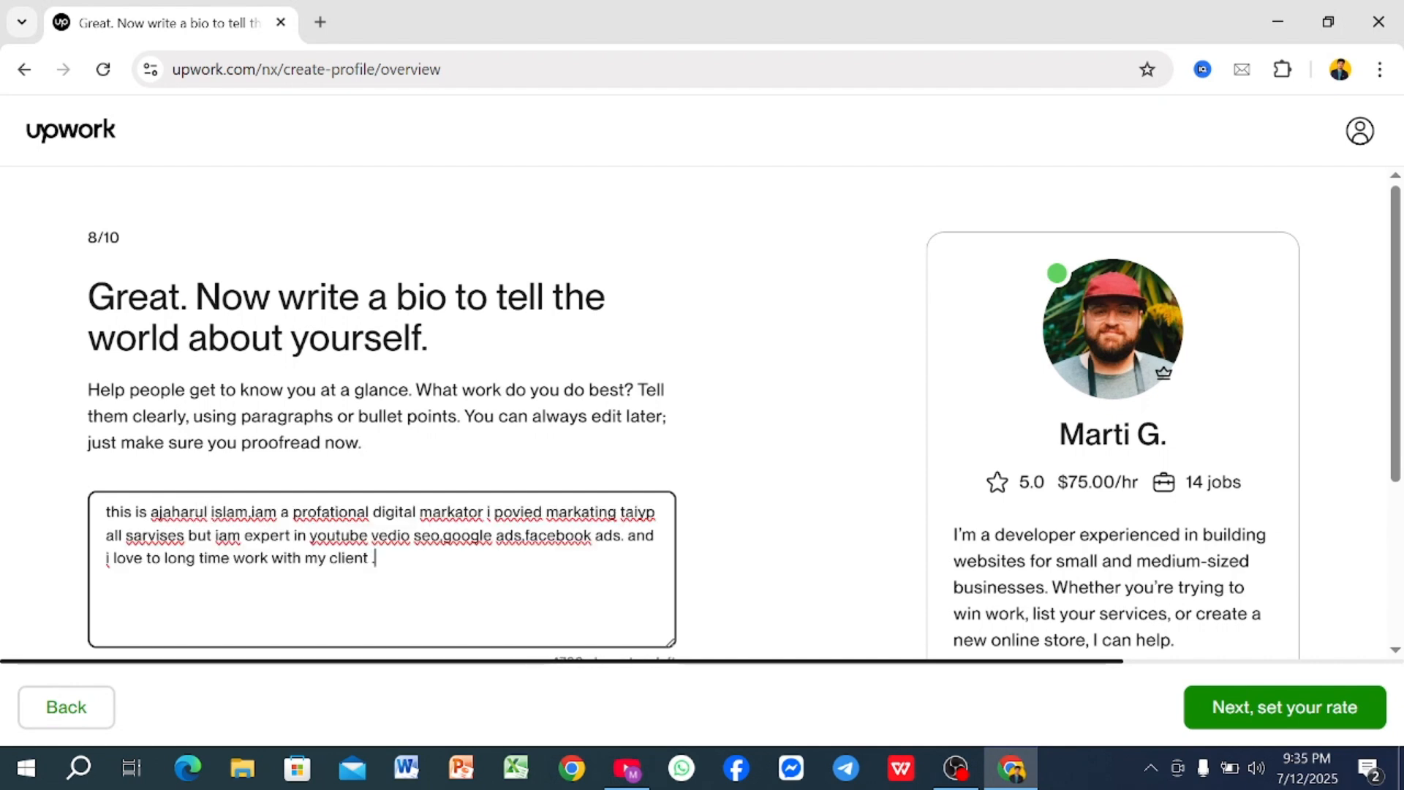
{"action": "scroll", "coordinate": [702, 413], "scroll_direction": "down", "scroll_amount": 3}
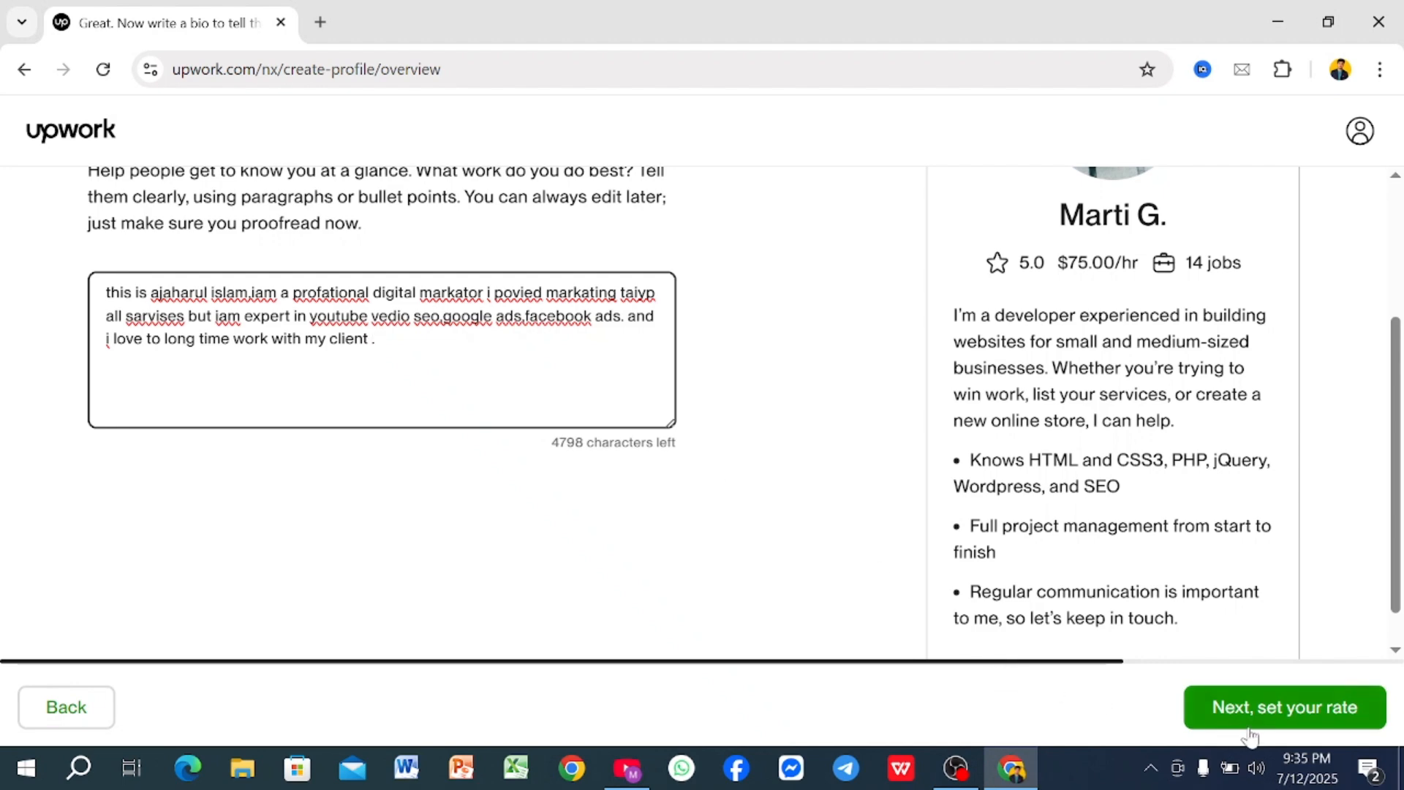
{"action": "left_click", "coordinate": [1248, 705]}
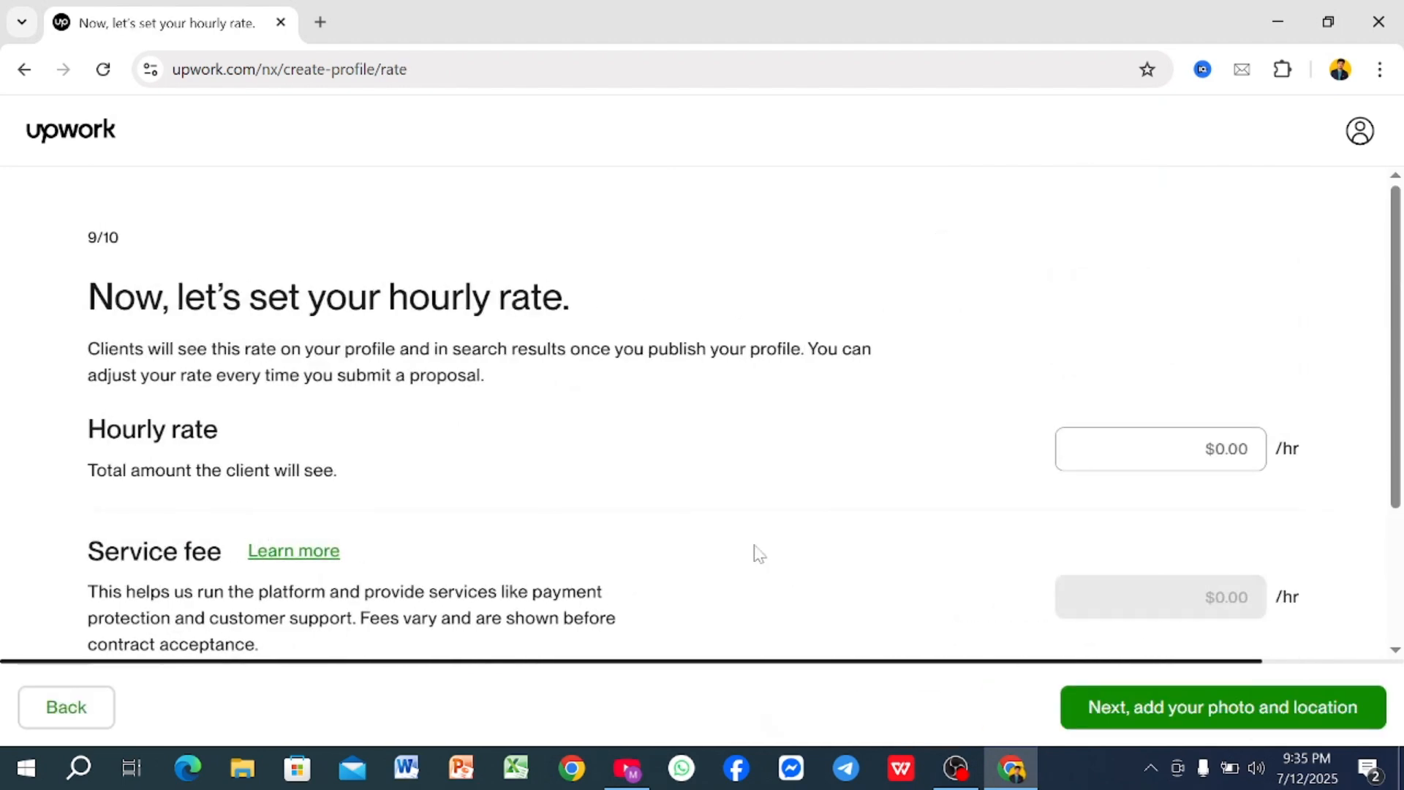
- Set the hourly rate to $7 and continue to the photo and location page
{"action": "scroll", "coordinate": [673, 479], "scroll_direction": "down", "scroll_amount": 1}
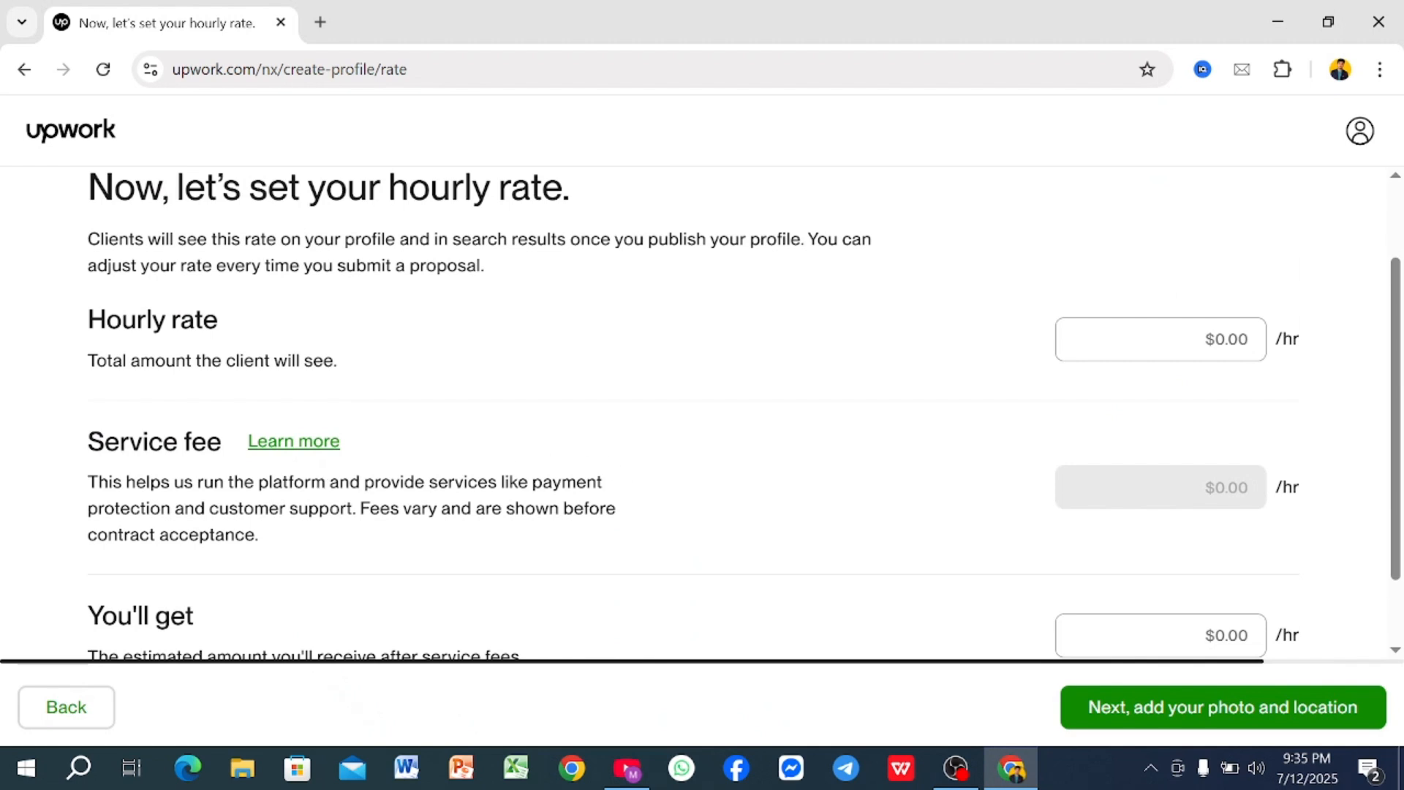
{"action": "left_click", "coordinate": [1236, 339]}
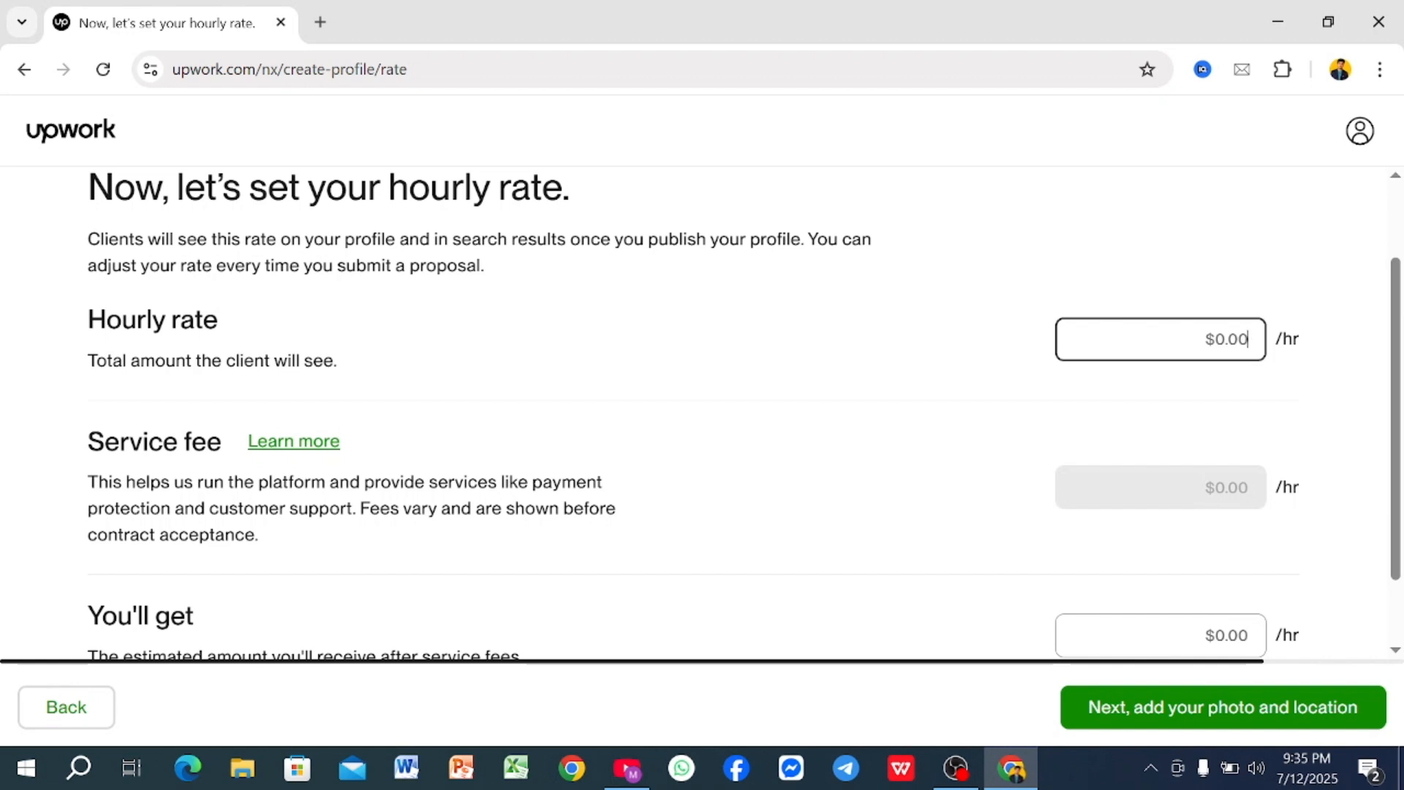
{"action": "type", "text": "7"}
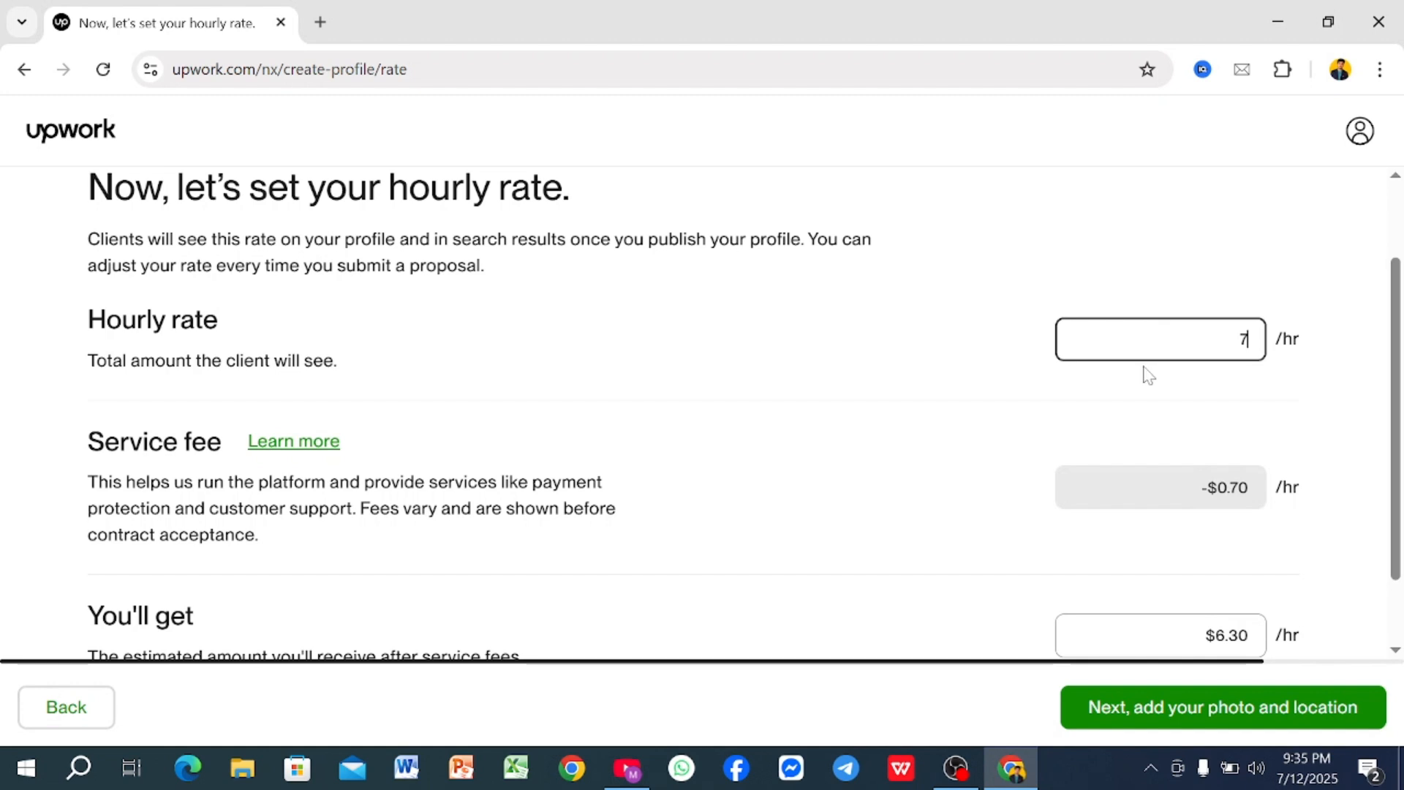
{"action": "scroll", "coordinate": [975, 513], "scroll_direction": "down", "scroll_amount": 2}
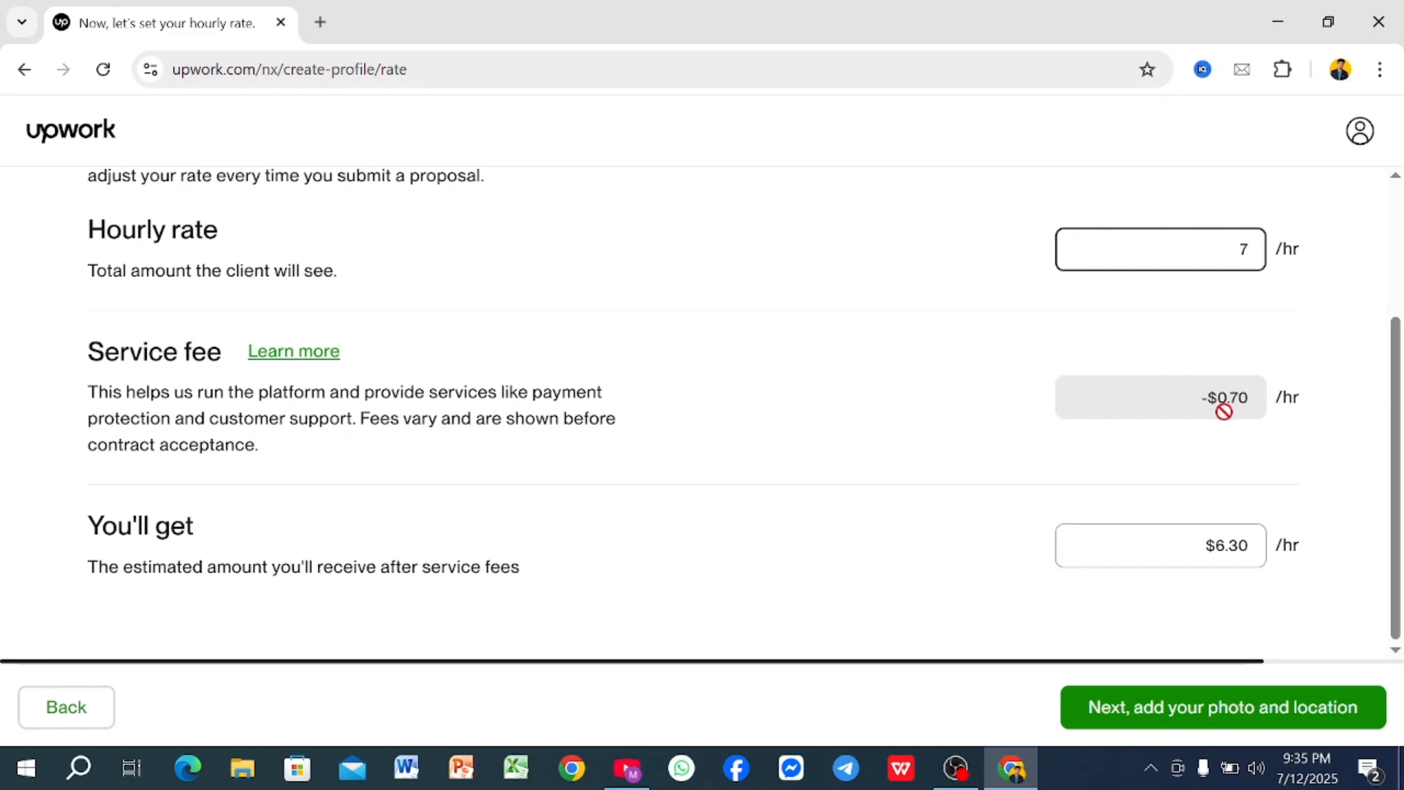
{"action": "left_click", "coordinate": [1177, 709]}
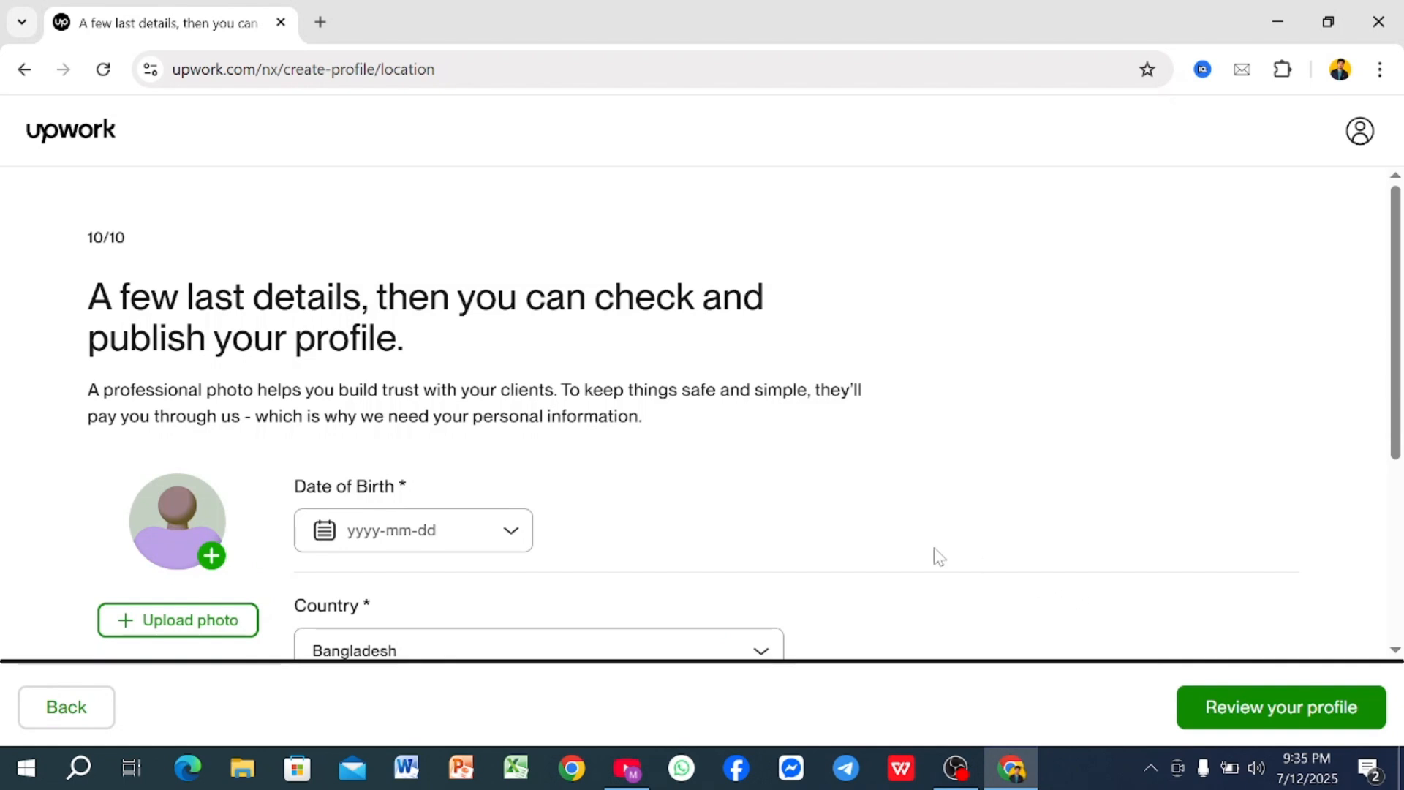
- Fill in the date of birth, street address, city, state, postal code and phone number, leaving the optional apartment field empty
{"action": "scroll", "coordinate": [728, 433], "scroll_direction": "down", "scroll_amount": 1}
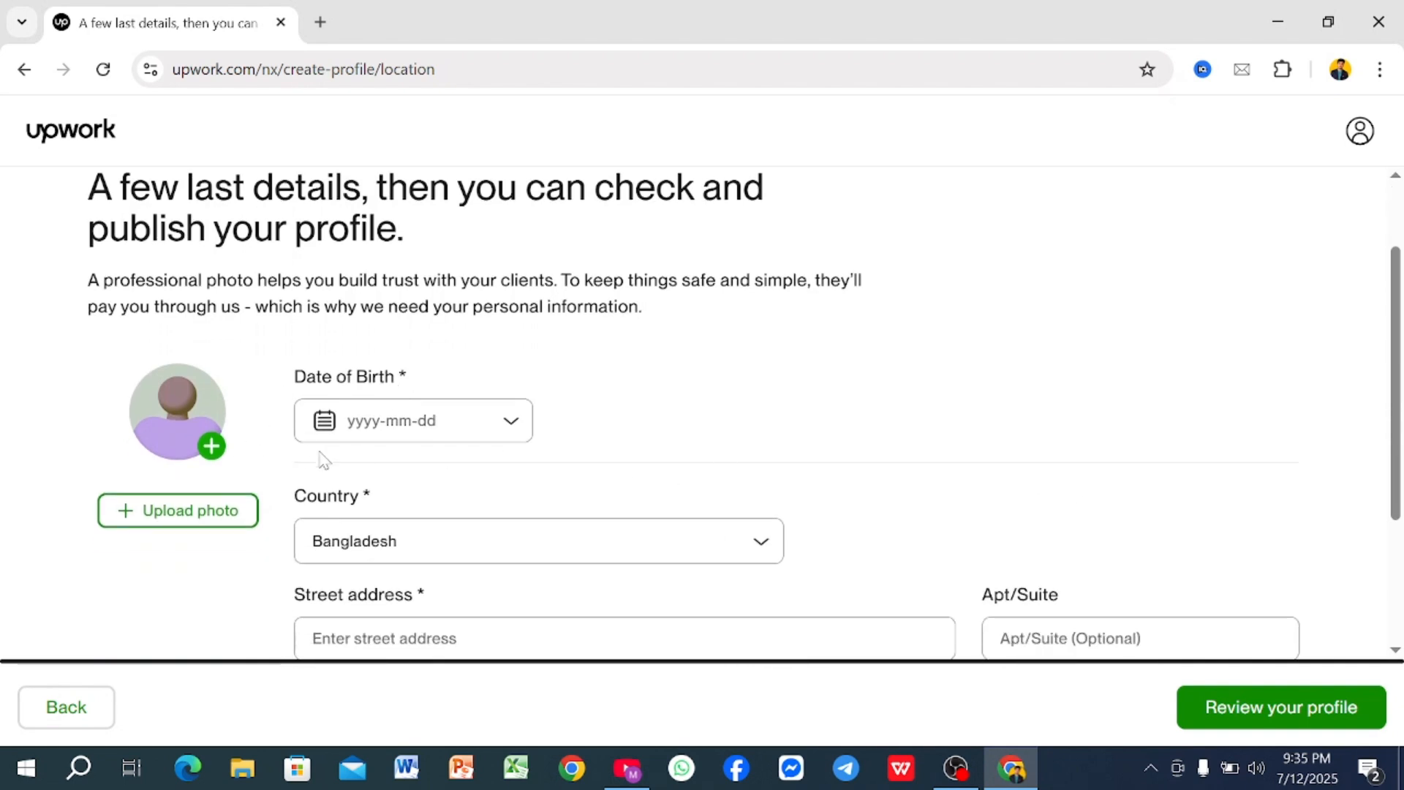
{"action": "scroll", "coordinate": [455, 491], "scroll_direction": "down", "scroll_amount": 3}
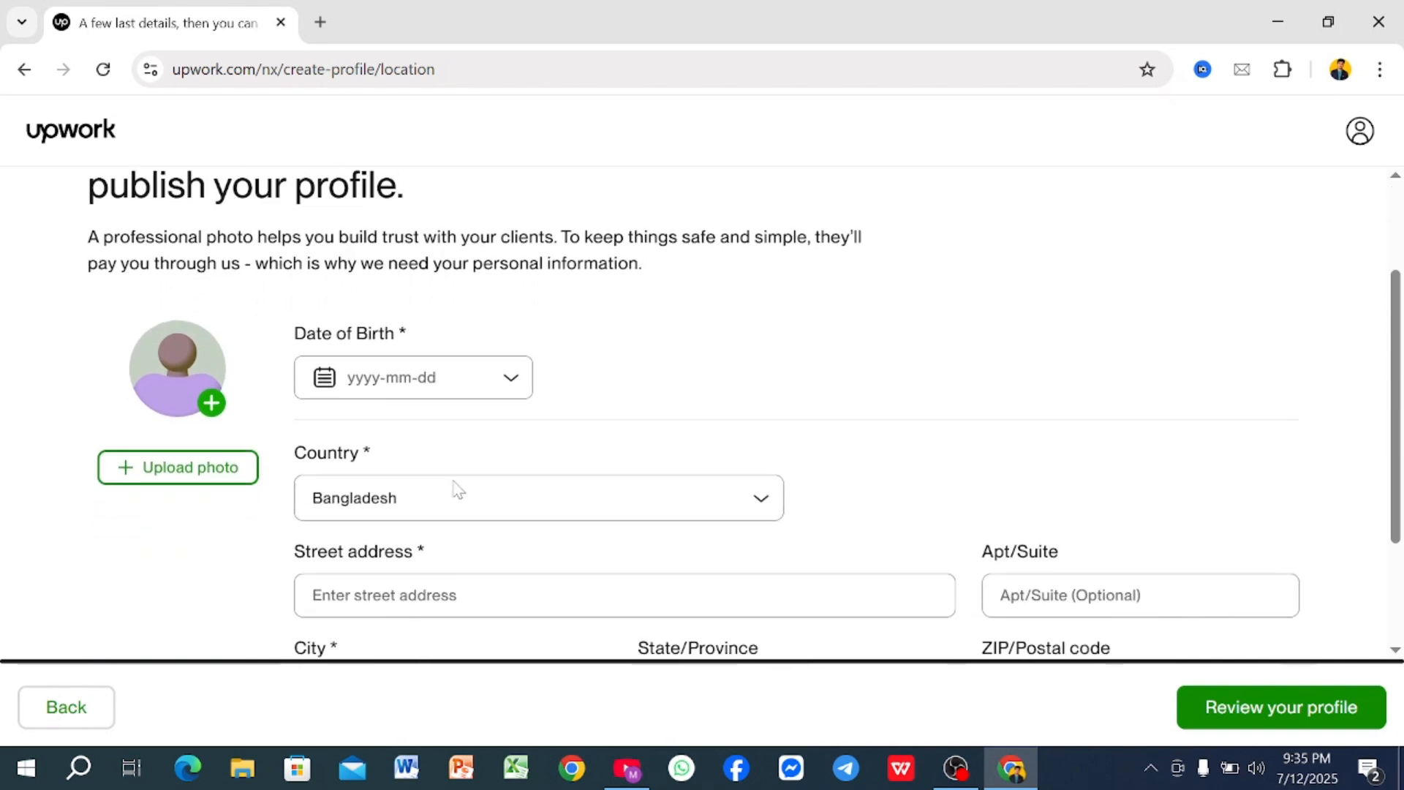
{"action": "scroll", "coordinate": [454, 490], "scroll_direction": "up", "scroll_amount": 3}
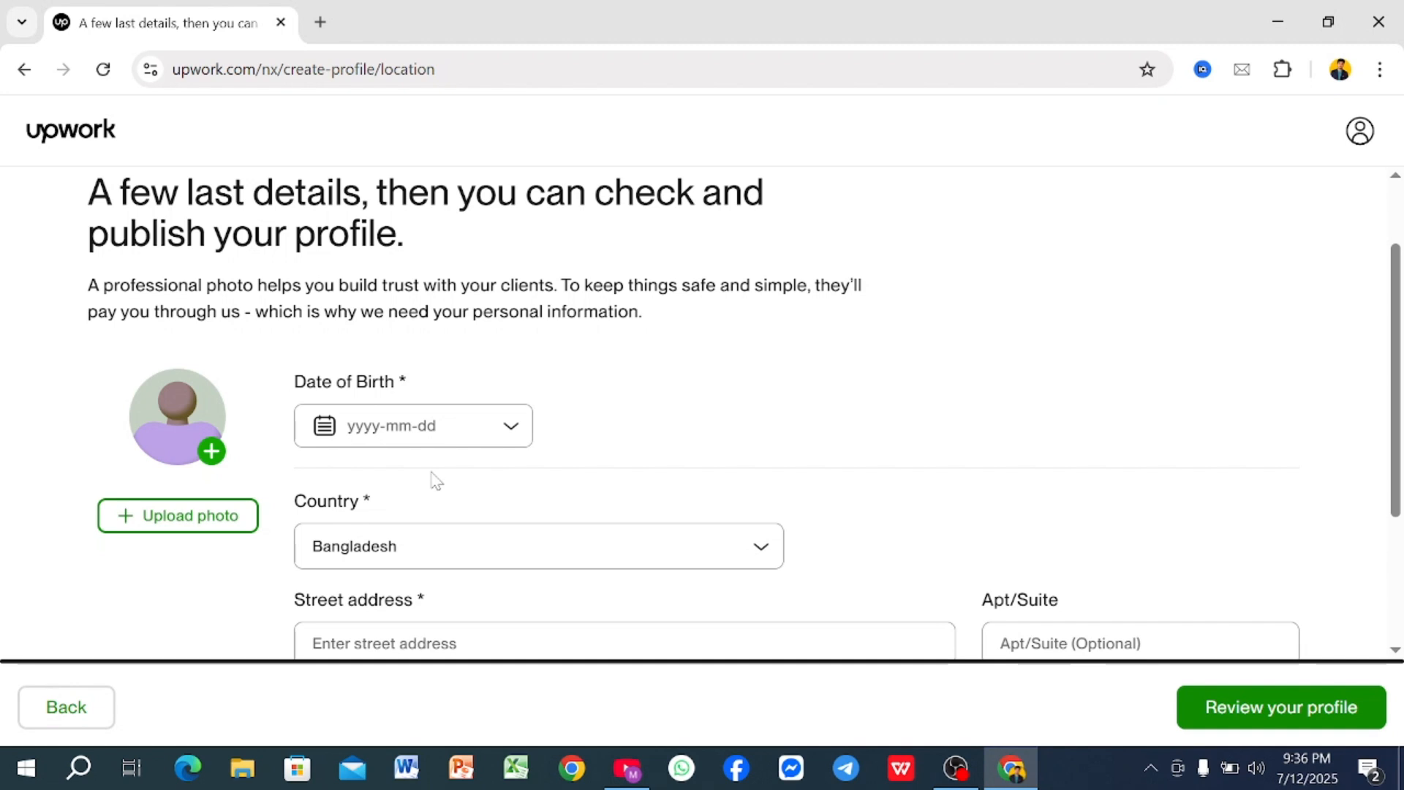
{"action": "scroll", "coordinate": [436, 480], "scroll_direction": "down", "scroll_amount": 1}
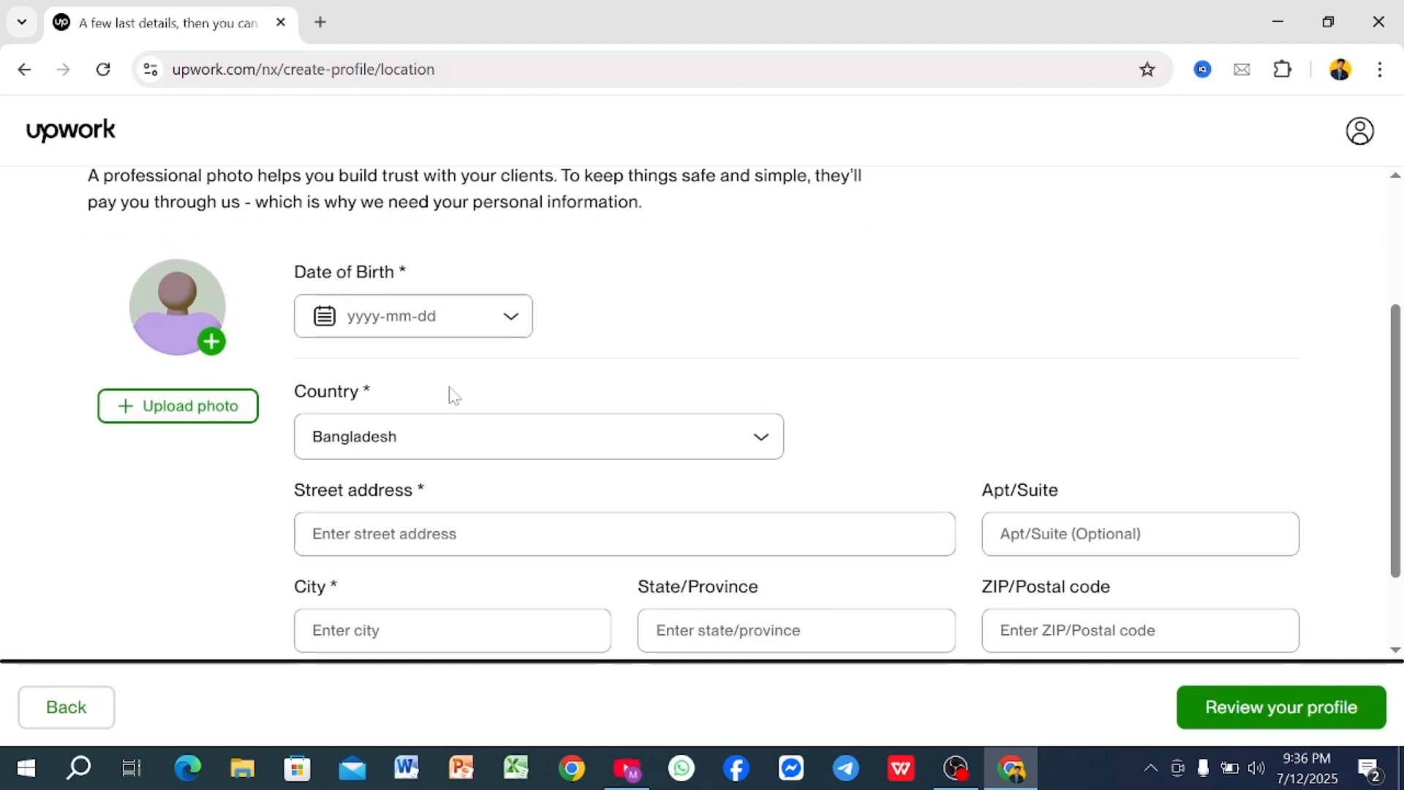
{"action": "left_click", "coordinate": [511, 319]}
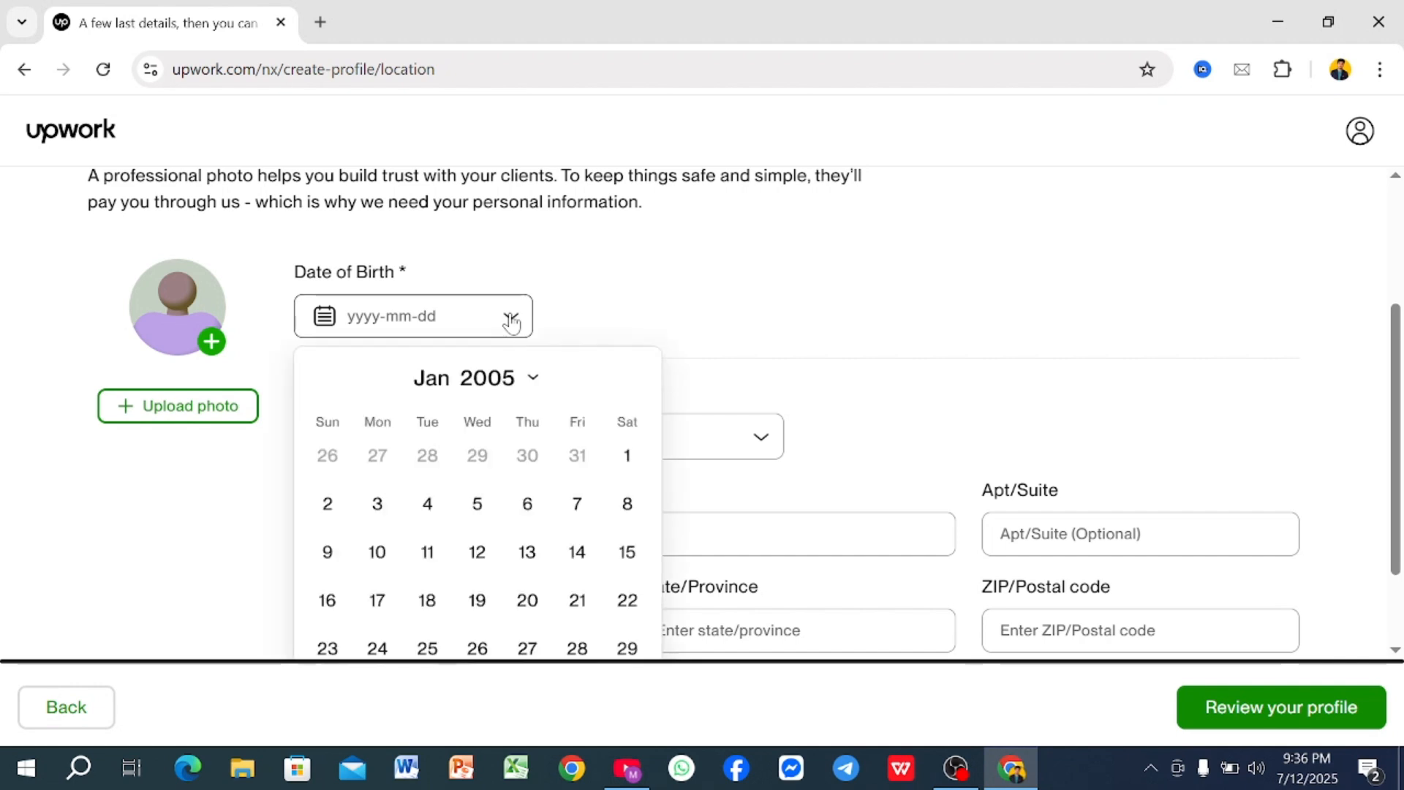
{"action": "left_click", "coordinate": [532, 379]}
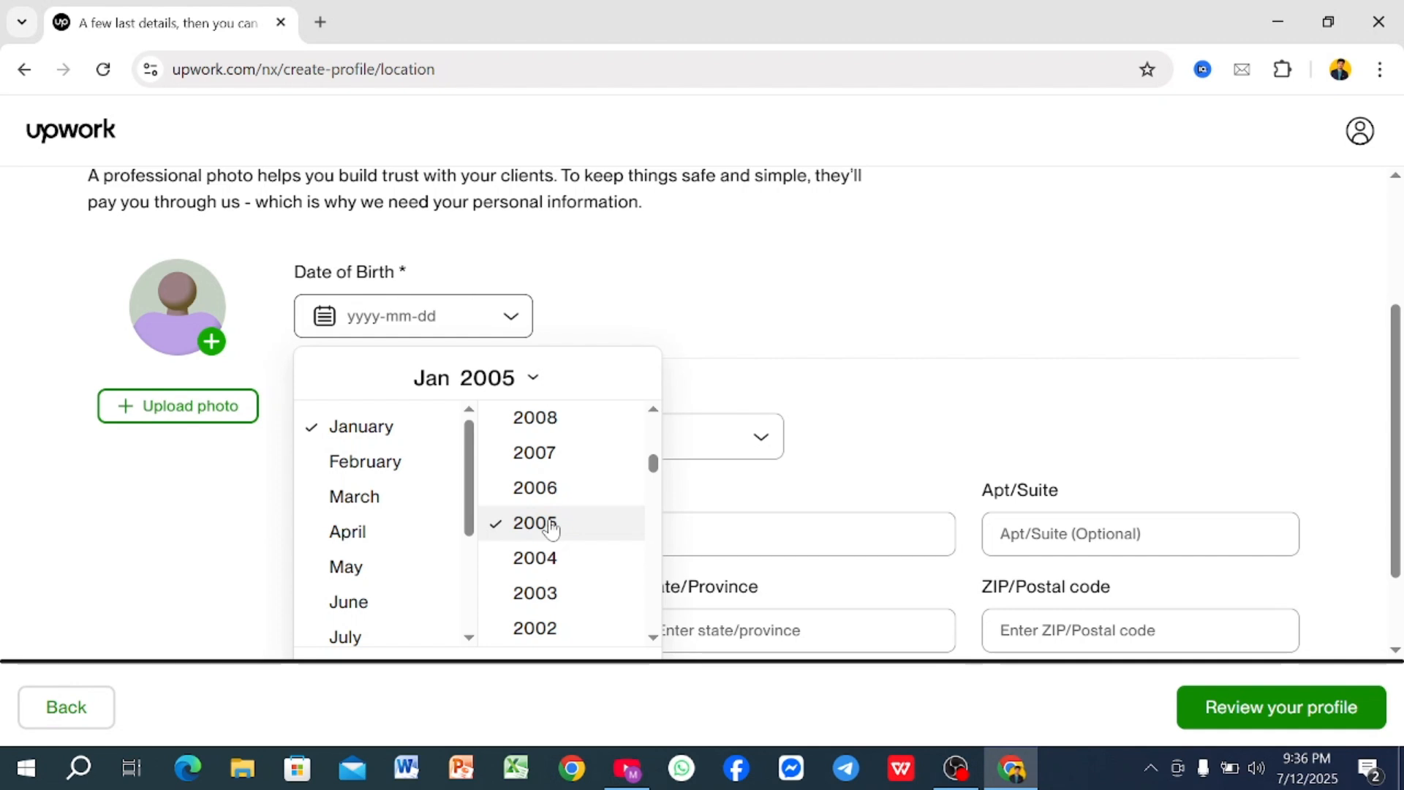
{"action": "scroll", "coordinate": [551, 525], "scroll_direction": "down", "scroll_amount": 1}
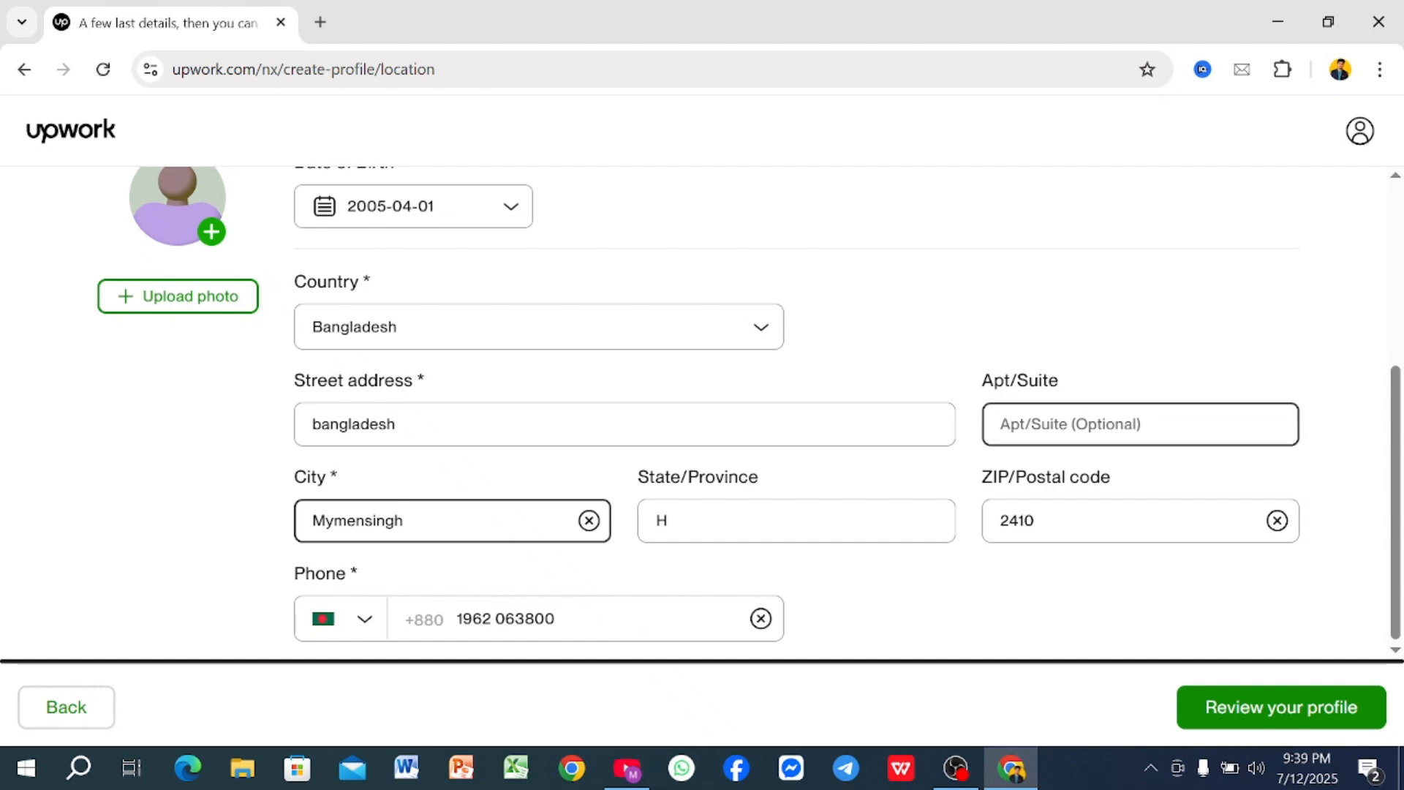
{"action": "left_click", "coordinate": [1127, 425]}
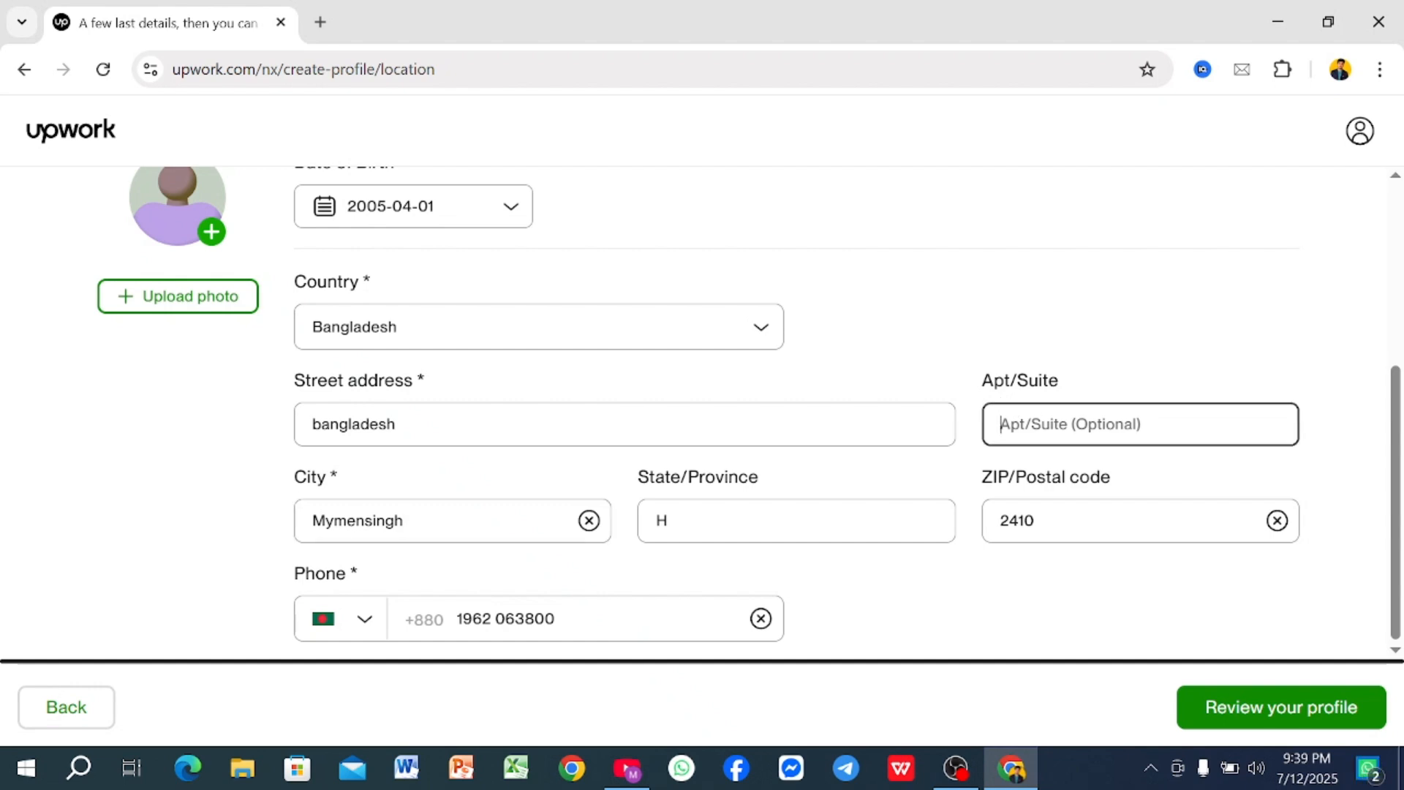
- Save the entered address in the browser and try to attach a profile photo without choosing an image
{"action": "left_click", "coordinate": [212, 234]}
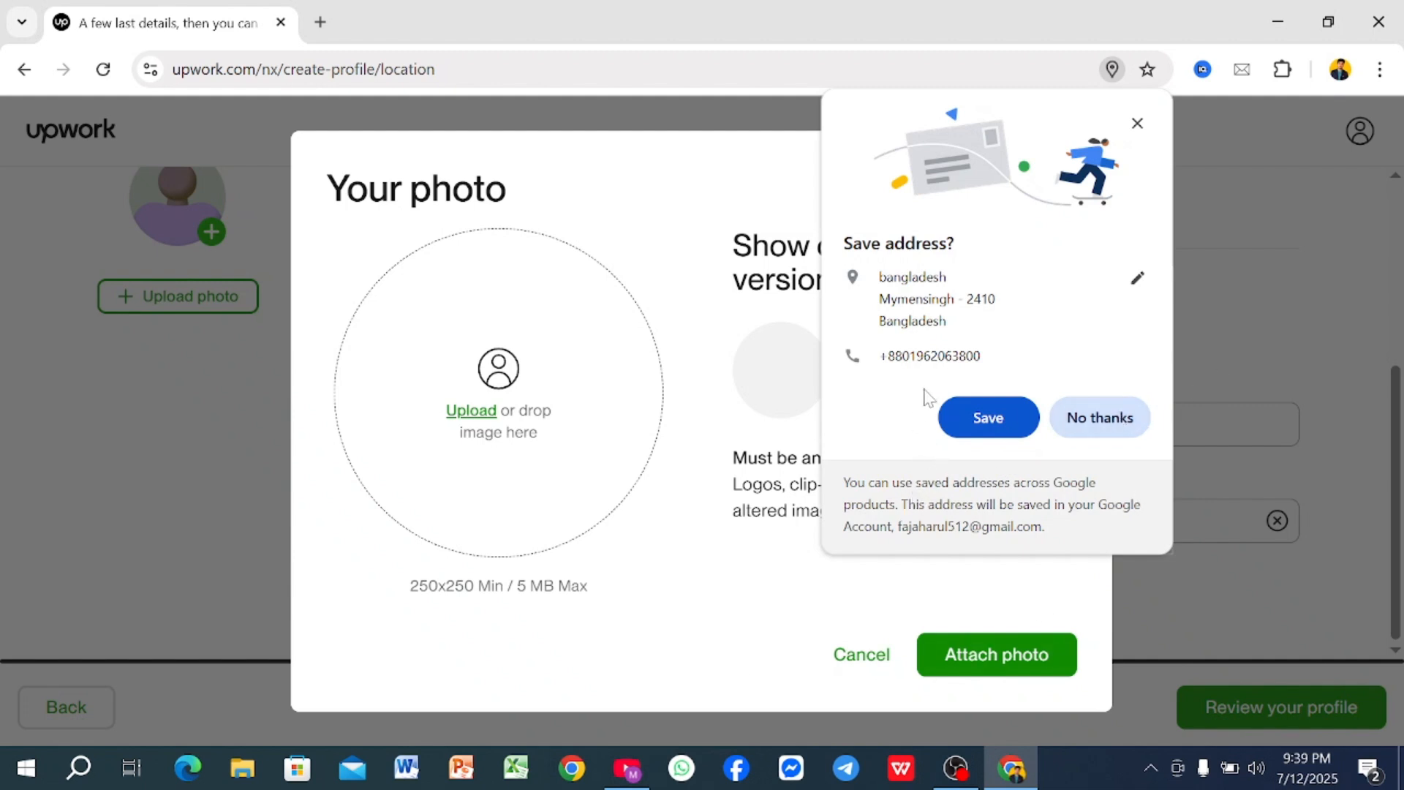
{"action": "left_click", "coordinate": [950, 414]}
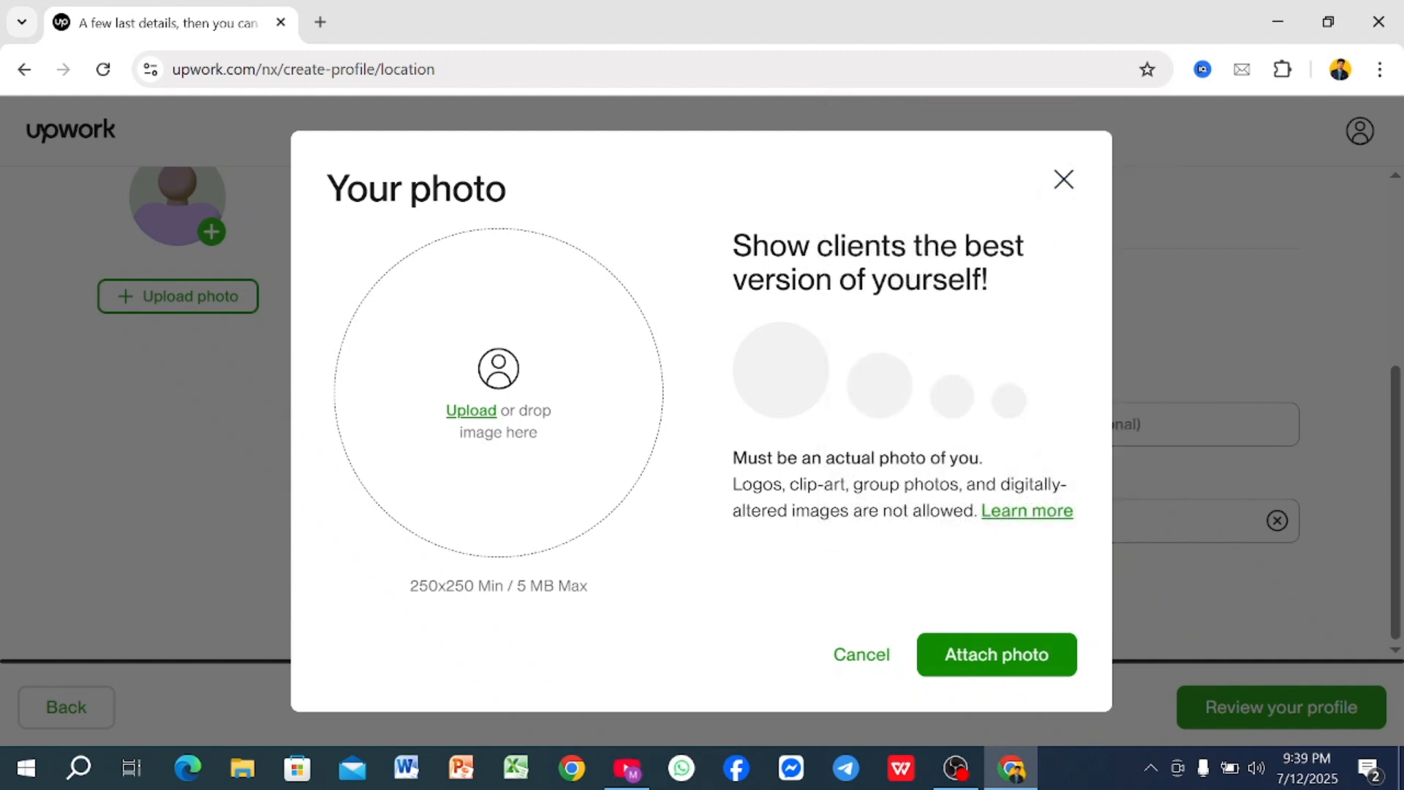
{"action": "left_click", "coordinate": [976, 653]}
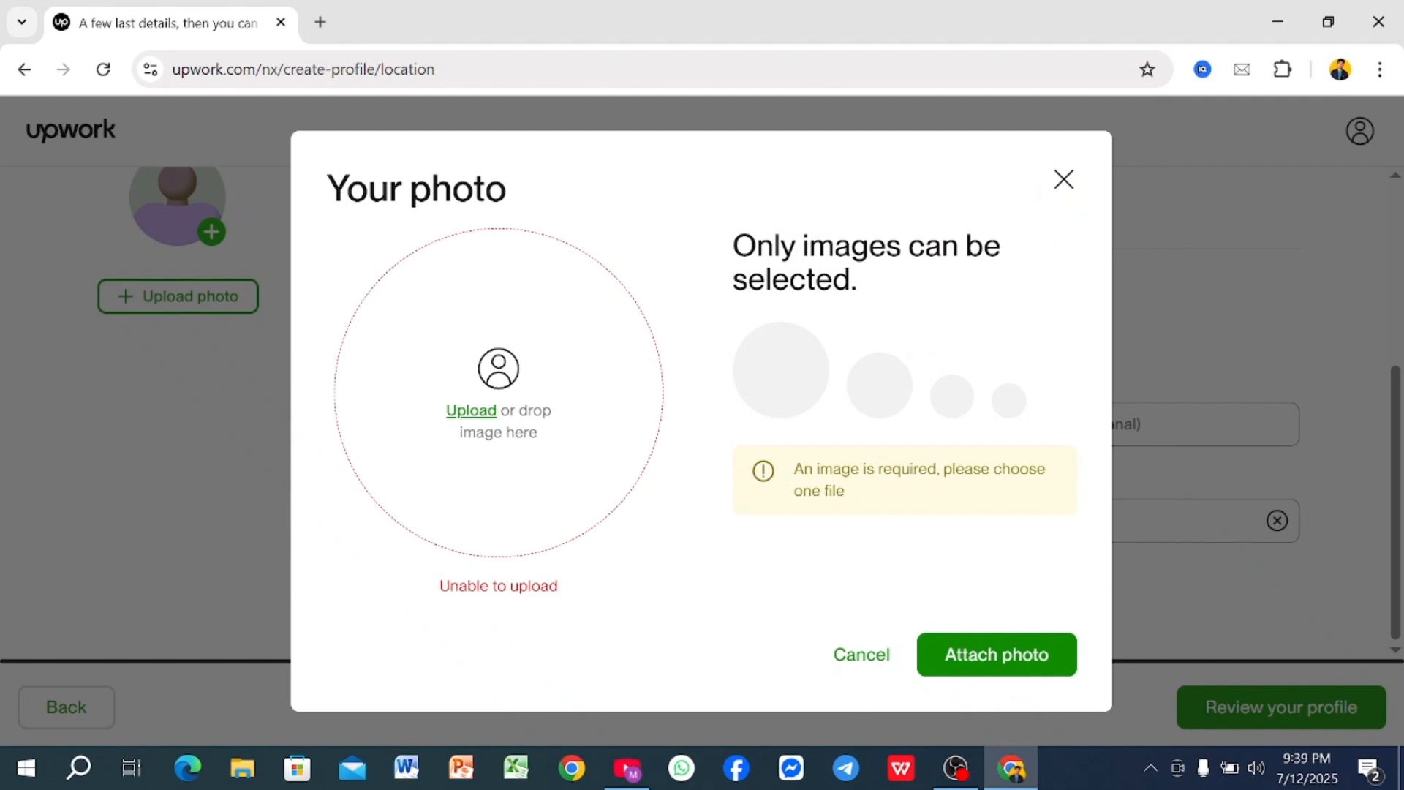
{"action": "double_click", "coordinate": [501, 586]}
{"action": "left_click", "coordinate": [750, 592]}
- Upload the second ChatGPT_Image_Jun_20__2025__07_02_02_PM image from the Downloads folder and attach it as the profile photo
{"action": "left_click", "coordinate": [510, 395]}
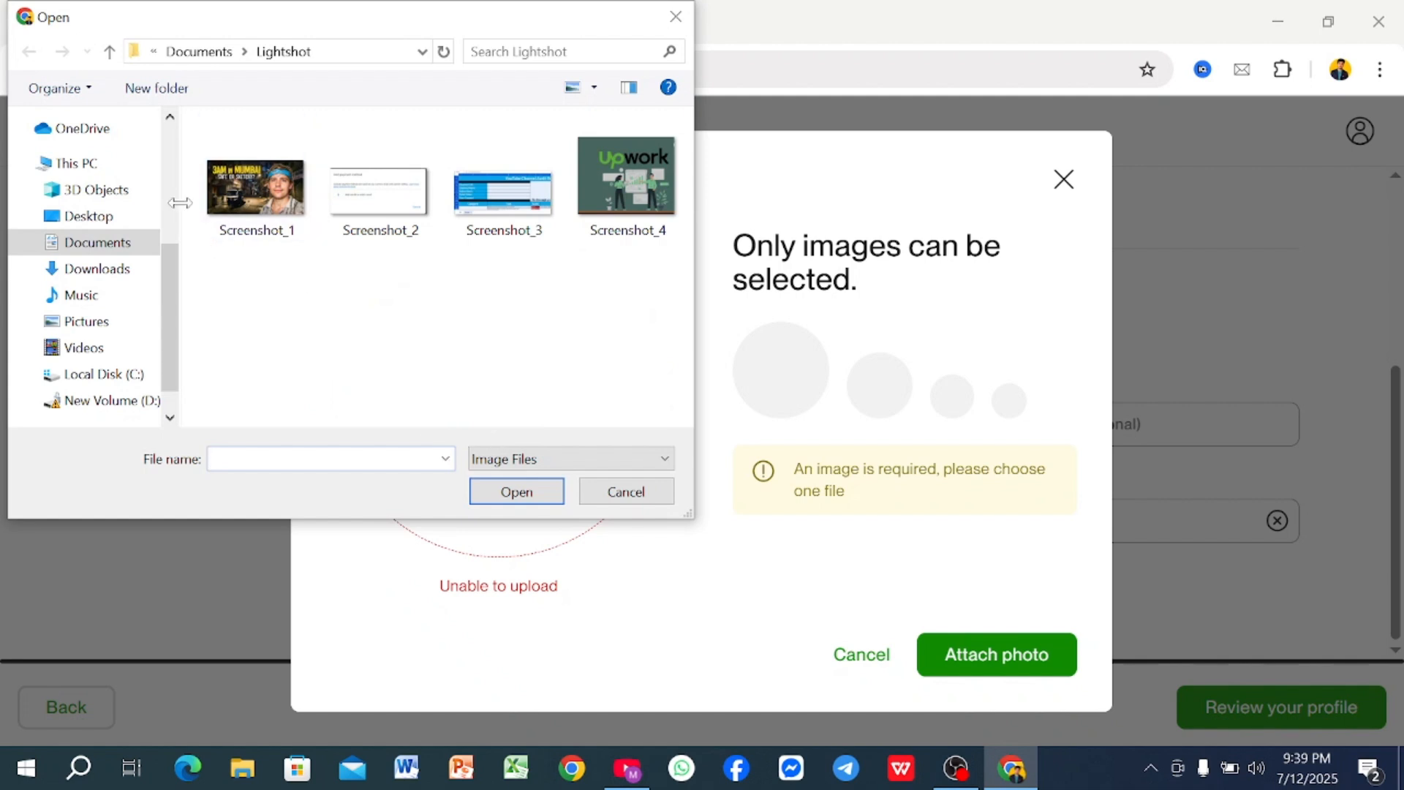
{"action": "left_click", "coordinate": [110, 271]}
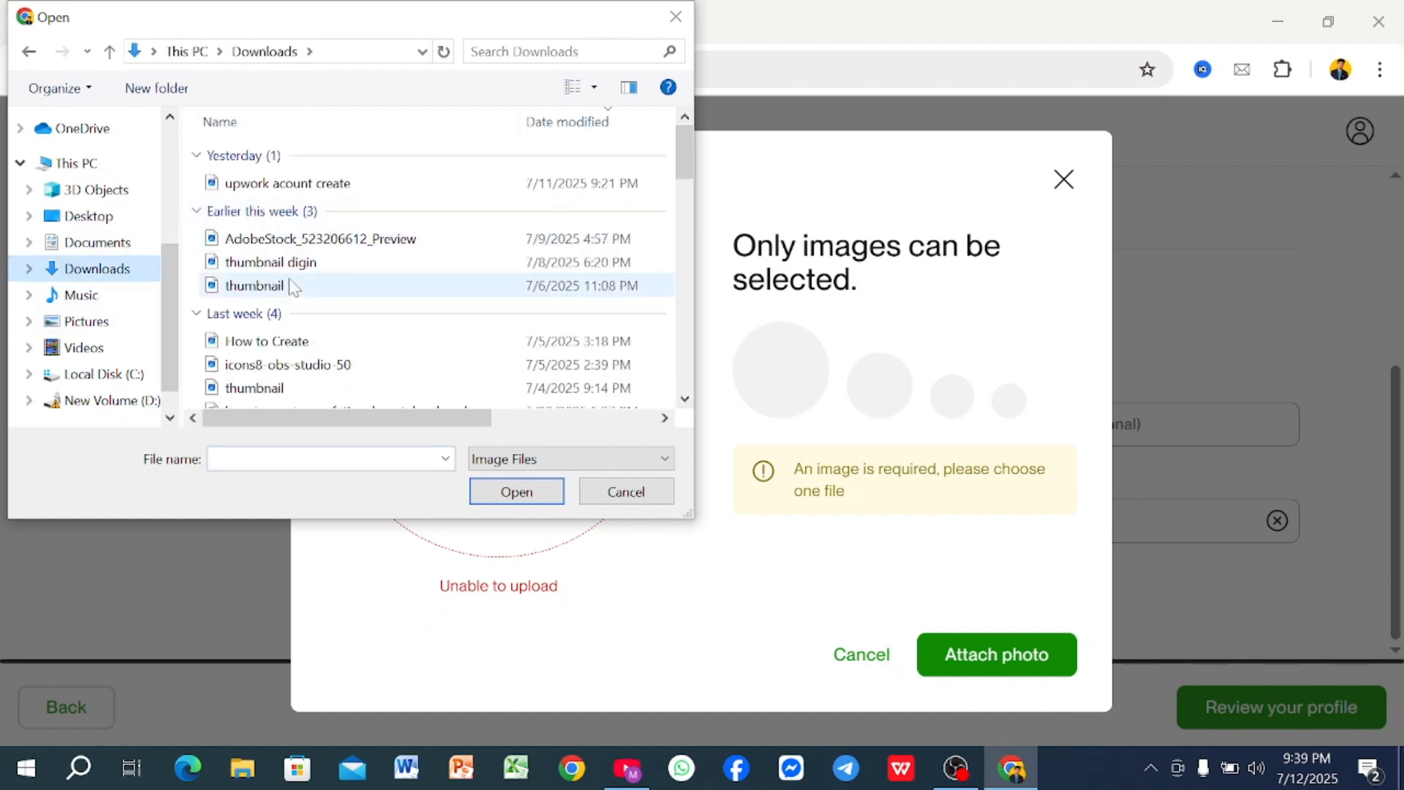
{"action": "scroll", "coordinate": [307, 322], "scroll_direction": "down", "scroll_amount": 1}
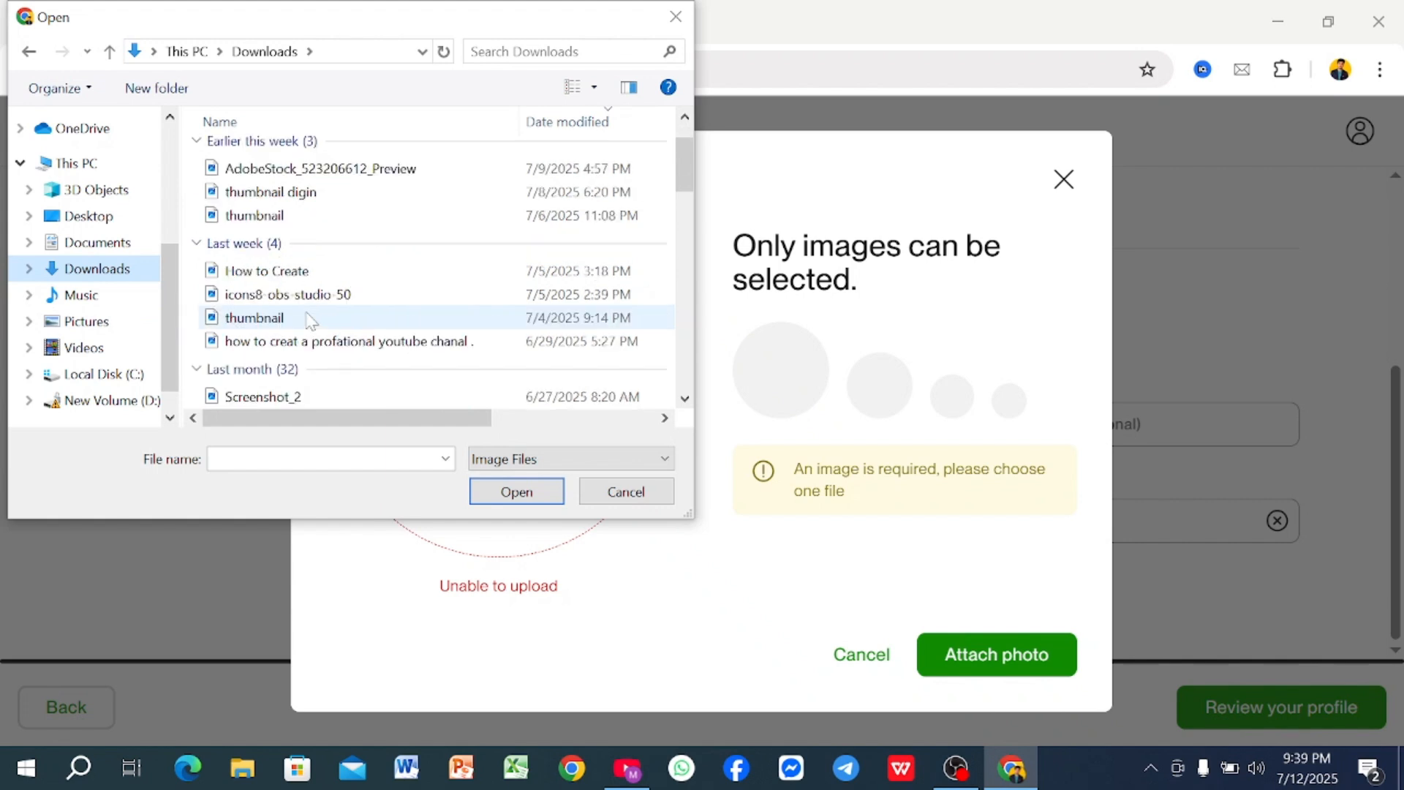
{"action": "scroll", "coordinate": [311, 321], "scroll_direction": "down", "scroll_amount": 2}
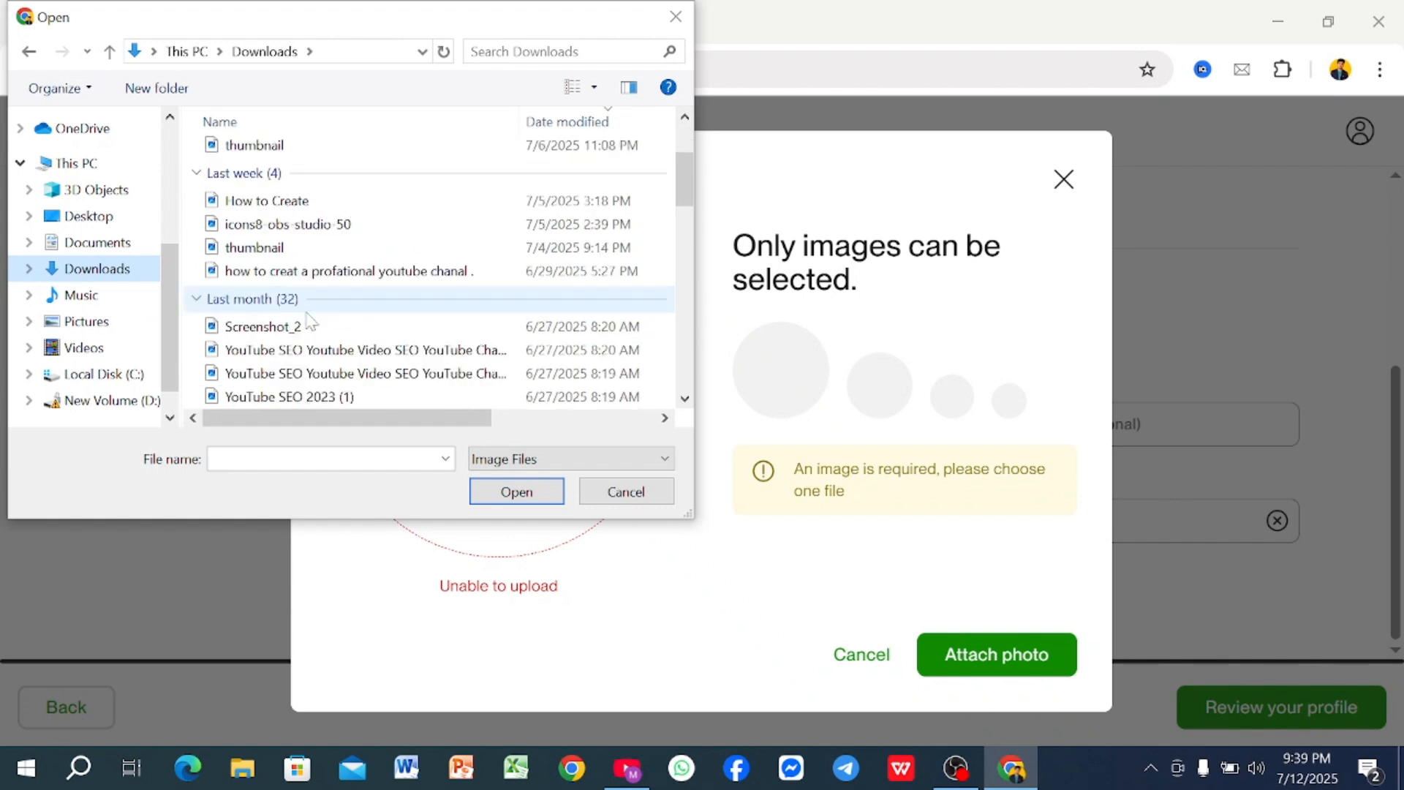
{"action": "scroll", "coordinate": [308, 322], "scroll_direction": "down", "scroll_amount": 1}
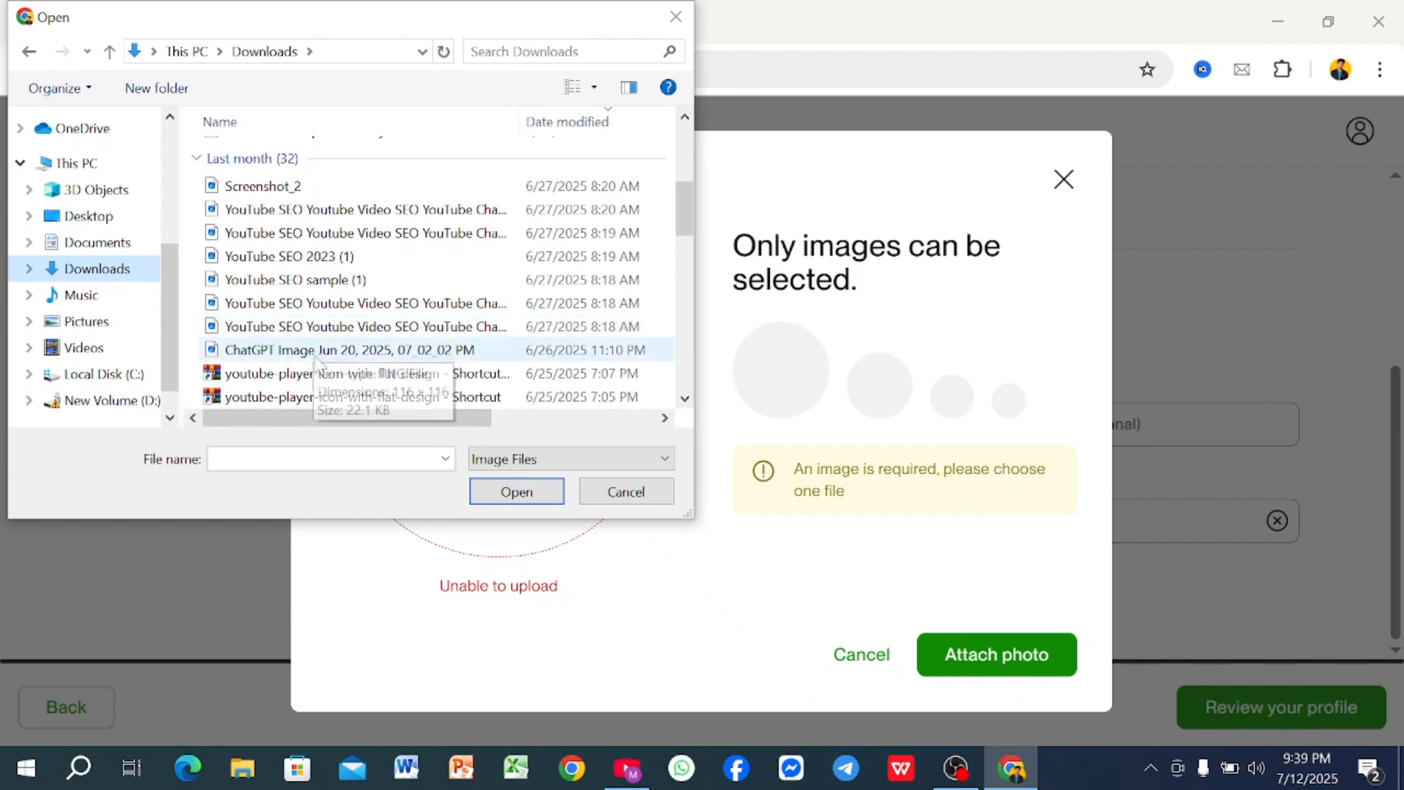
{"action": "scroll", "coordinate": [303, 357], "scroll_direction": "down", "scroll_amount": 2}
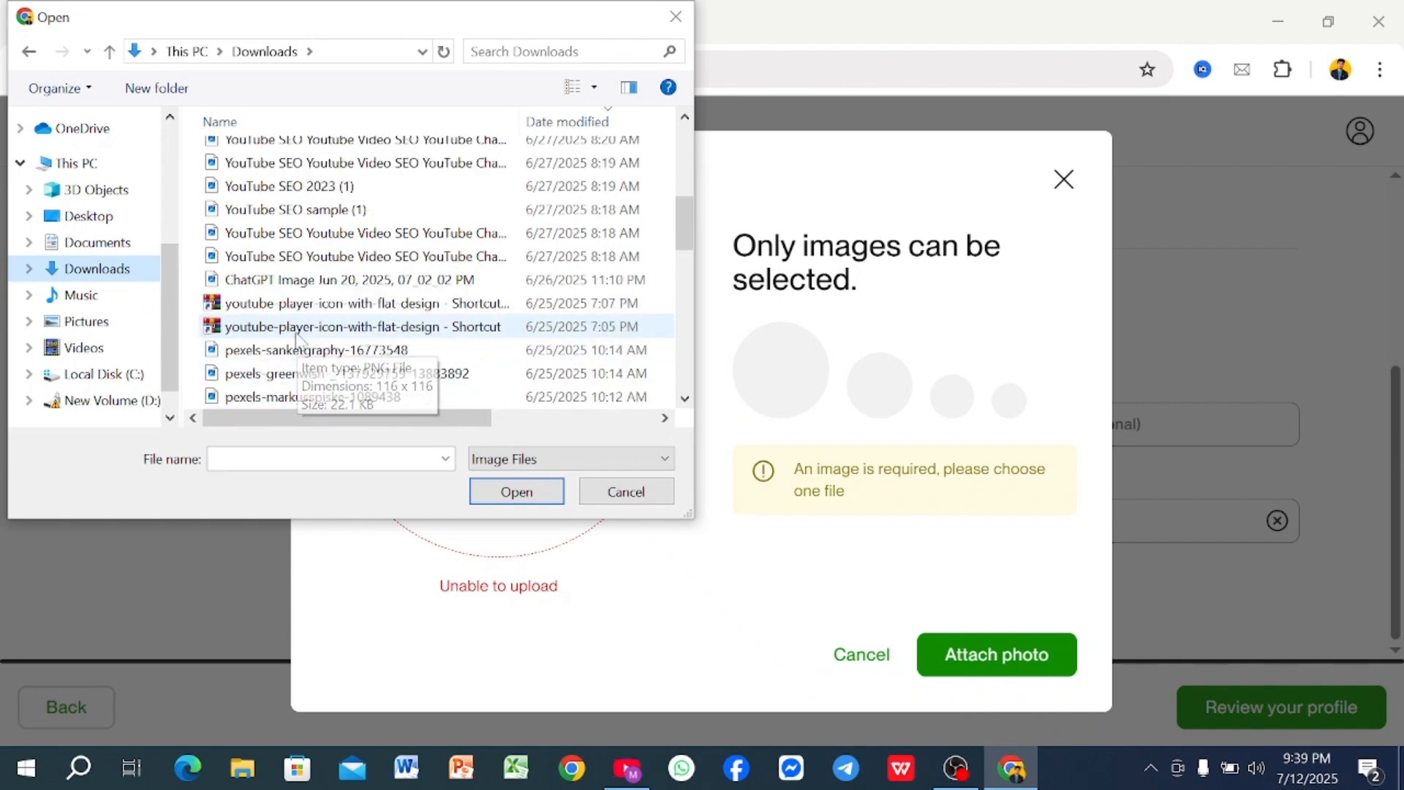
{"action": "scroll", "coordinate": [297, 339], "scroll_direction": "down", "scroll_amount": 2}
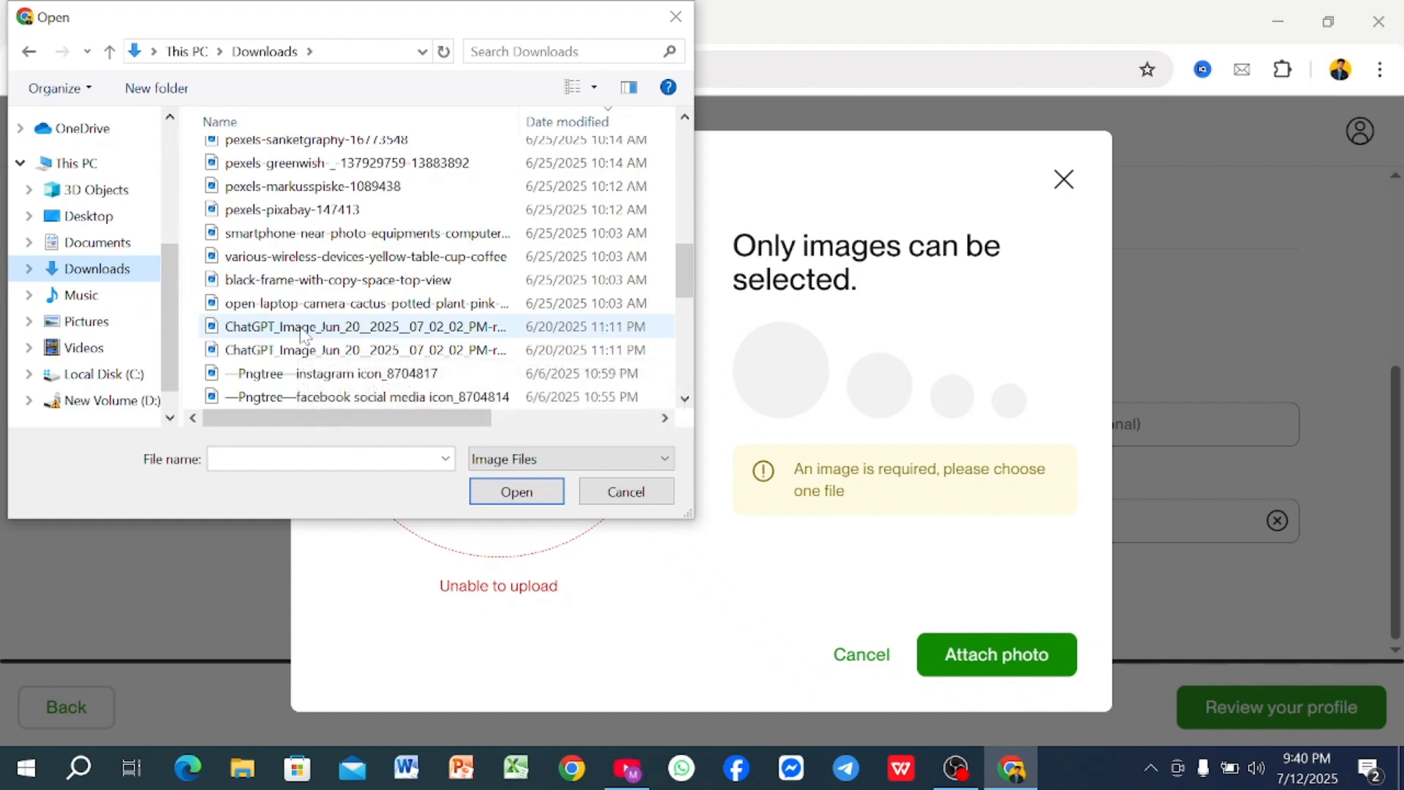
{"action": "left_click", "coordinate": [301, 350]}
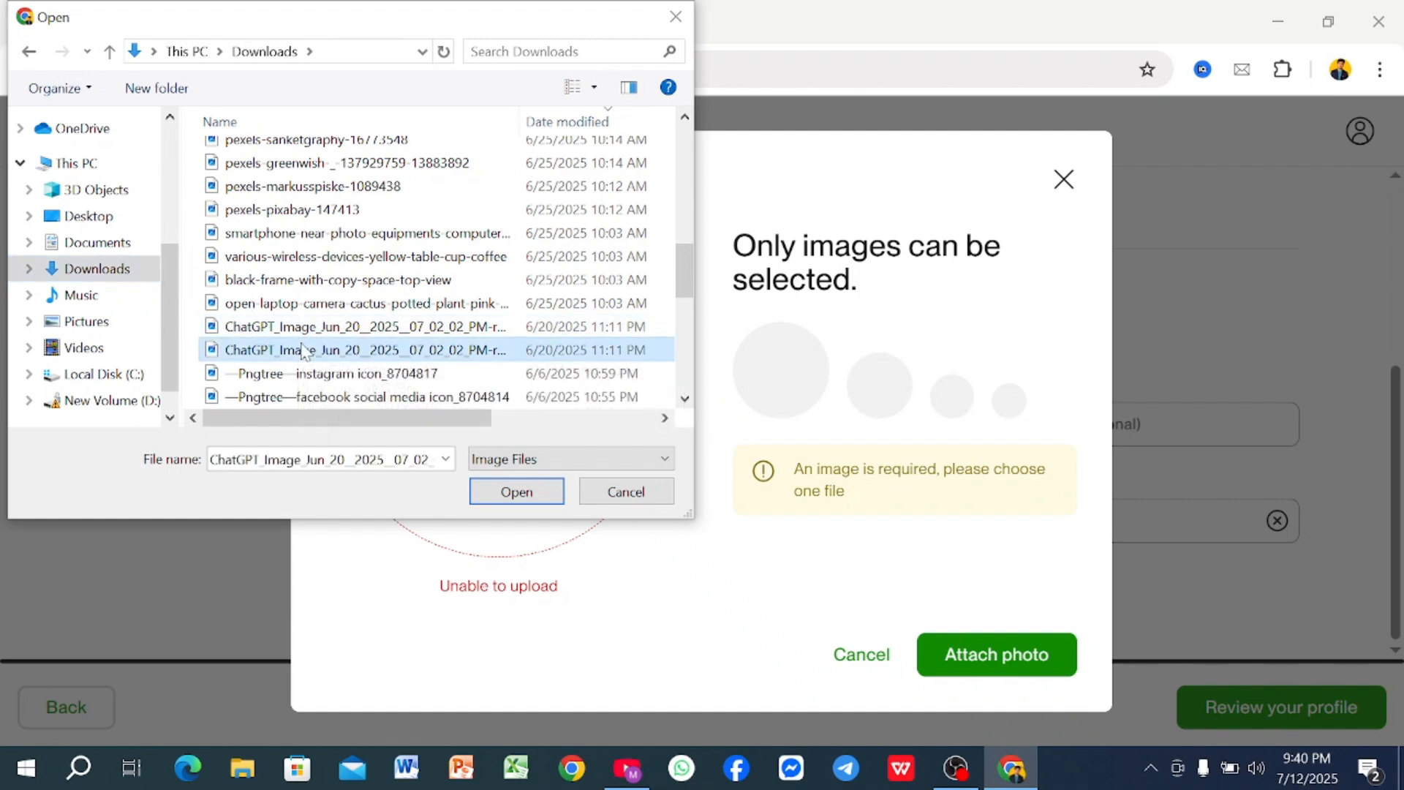
{"action": "left_click", "coordinate": [498, 493]}
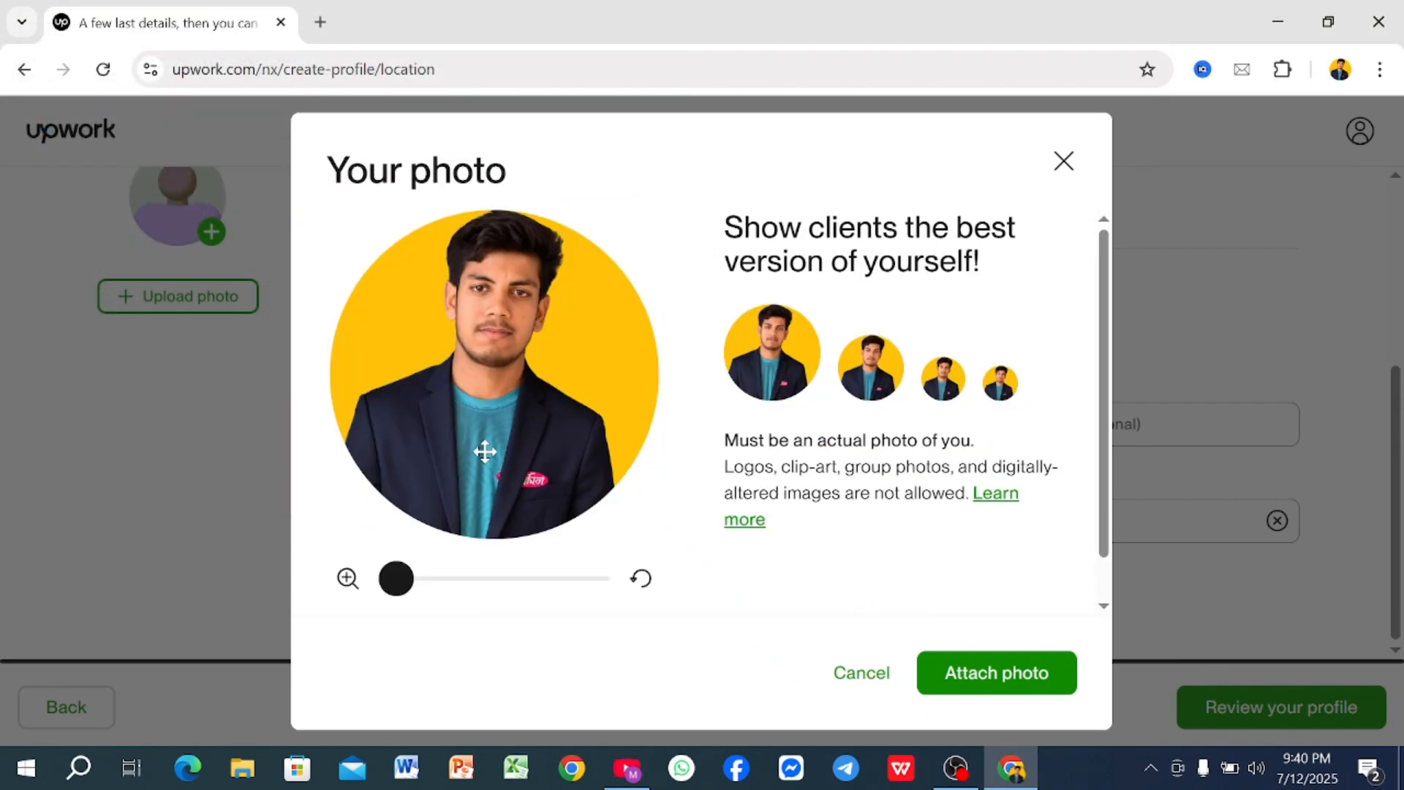
{"action": "left_click_drag", "start_coordinate": [395, 579], "coordinate": [226, 608]}
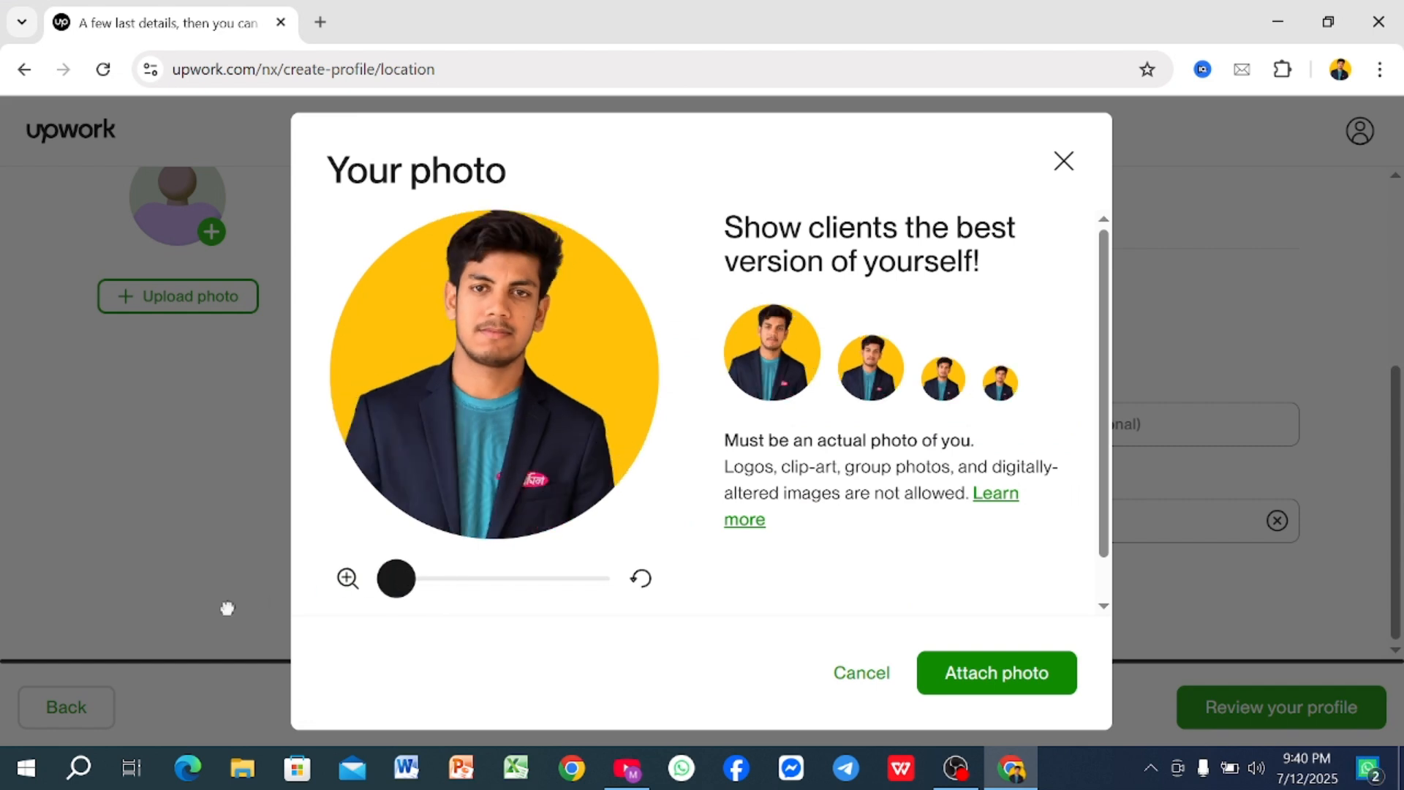
{"action": "left_click", "coordinate": [1003, 682]}
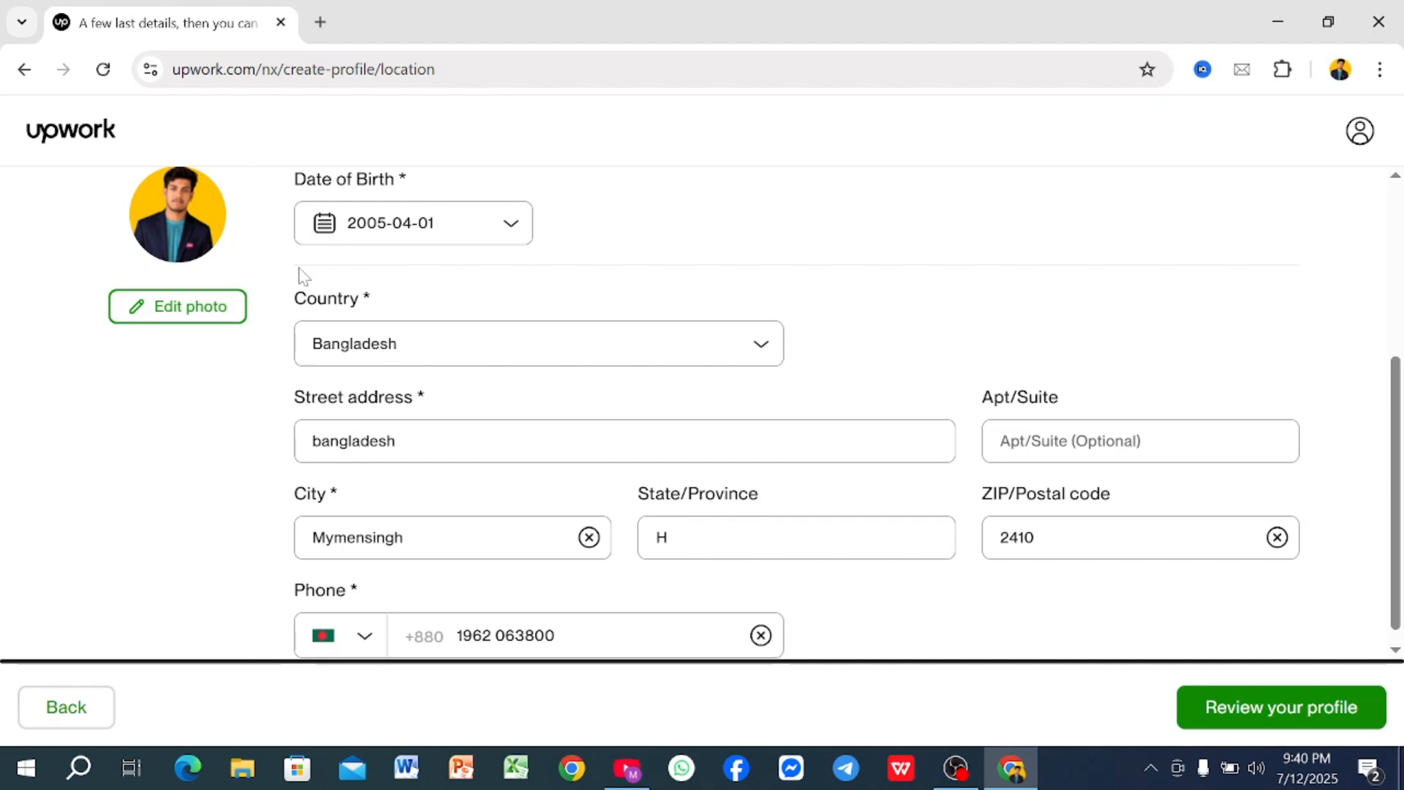
- Proceed to the profile preview, review it from the photo through to the education section, and submit the profile
{"action": "scroll", "coordinate": [776, 387], "scroll_direction": "down", "scroll_amount": 1}
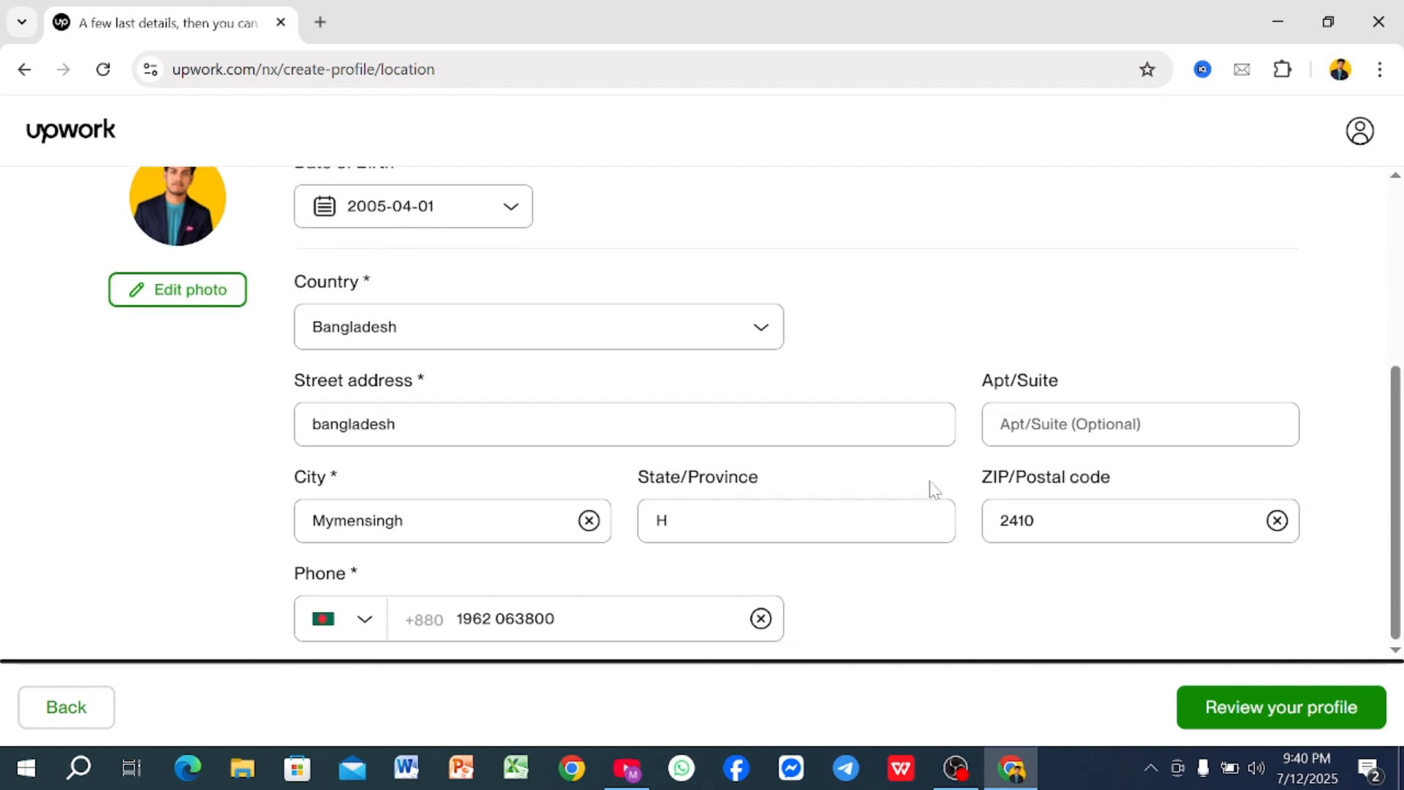
{"action": "left_click", "coordinate": [1309, 724]}
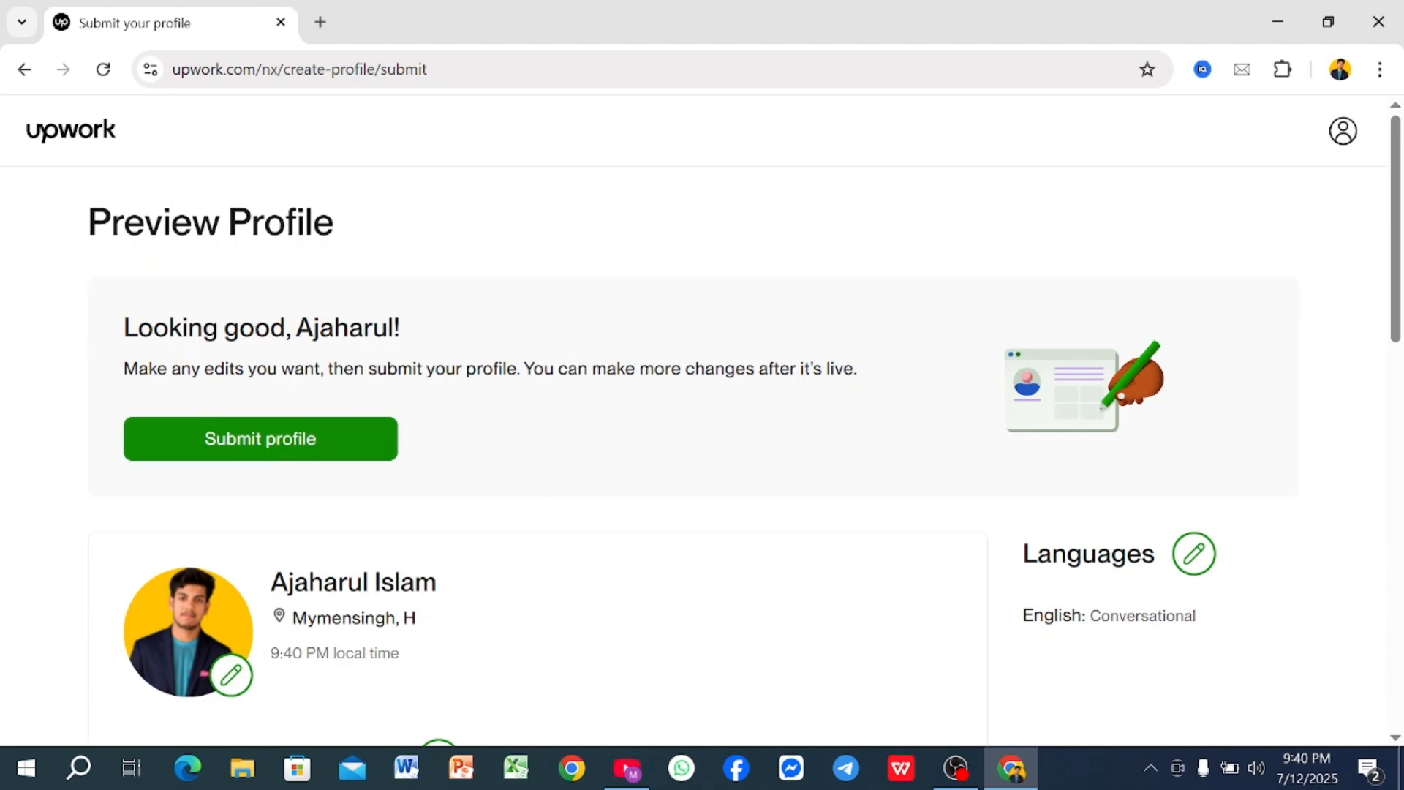
{"action": "scroll", "coordinate": [425, 453], "scroll_direction": "down", "scroll_amount": 3}
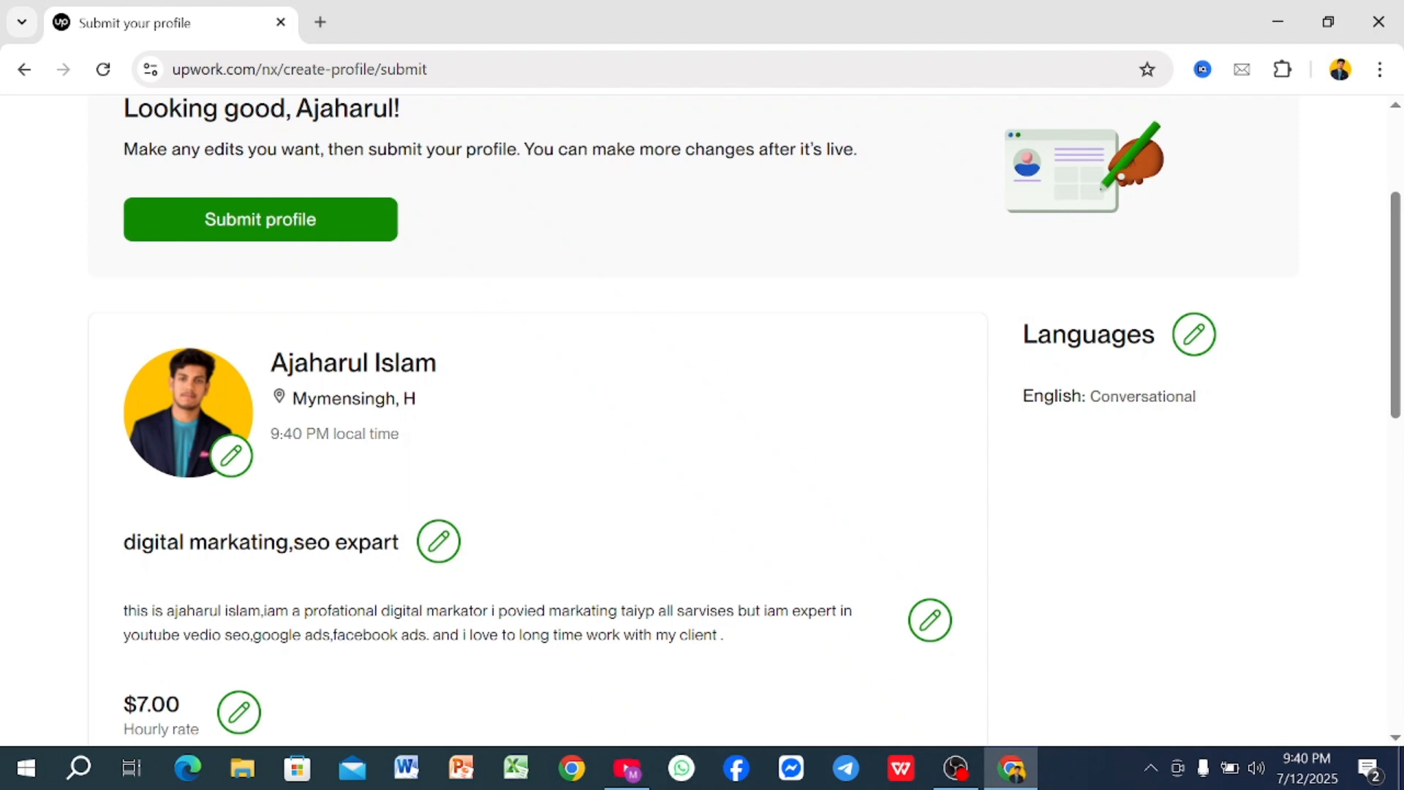
{"action": "scroll", "coordinate": [538, 421], "scroll_direction": "down", "scroll_amount": 4}
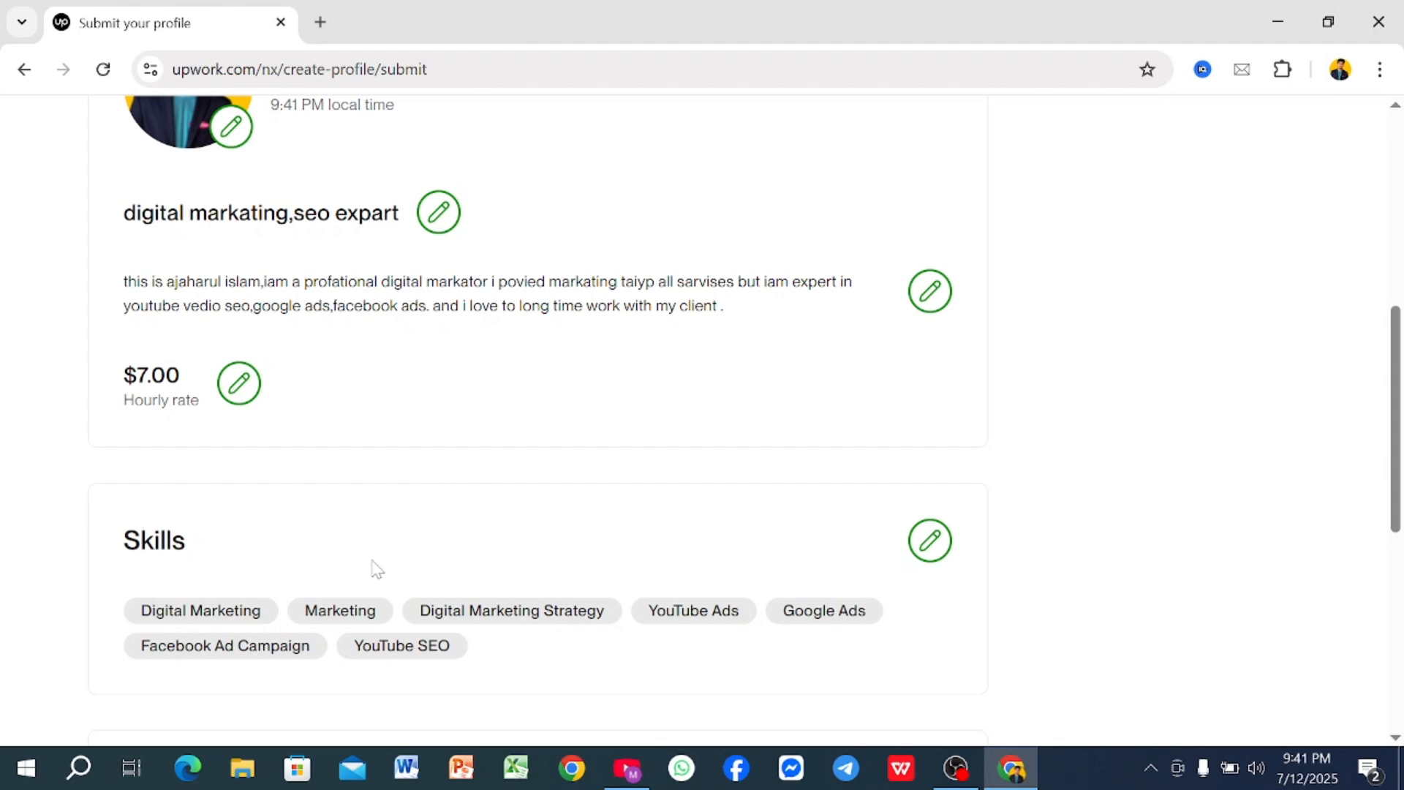
{"action": "scroll", "coordinate": [373, 567], "scroll_direction": "down", "scroll_amount": 1}
{"action": "scroll", "coordinate": [586, 544], "scroll_direction": "down", "scroll_amount": 1}
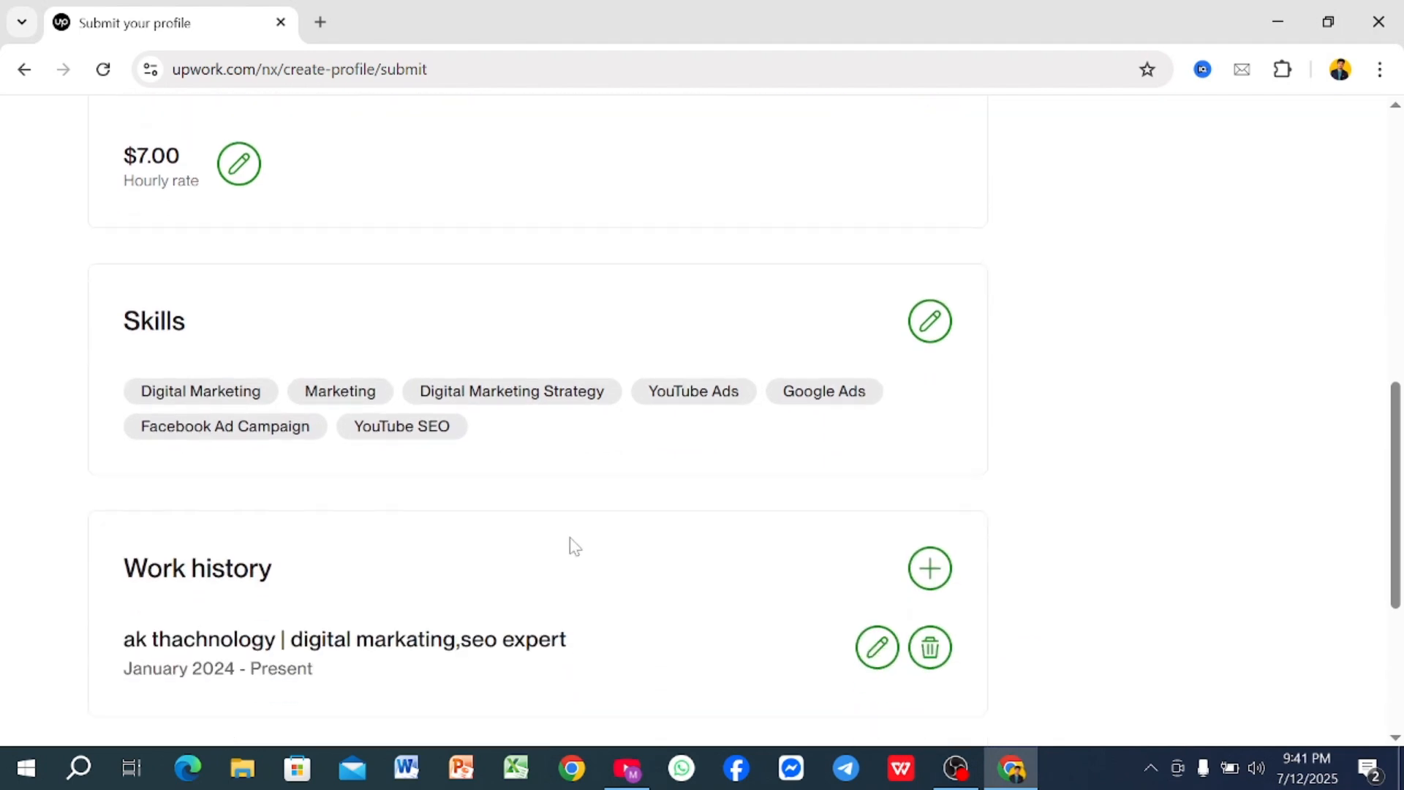
{"action": "scroll", "coordinate": [545, 621], "scroll_direction": "down", "scroll_amount": 3}
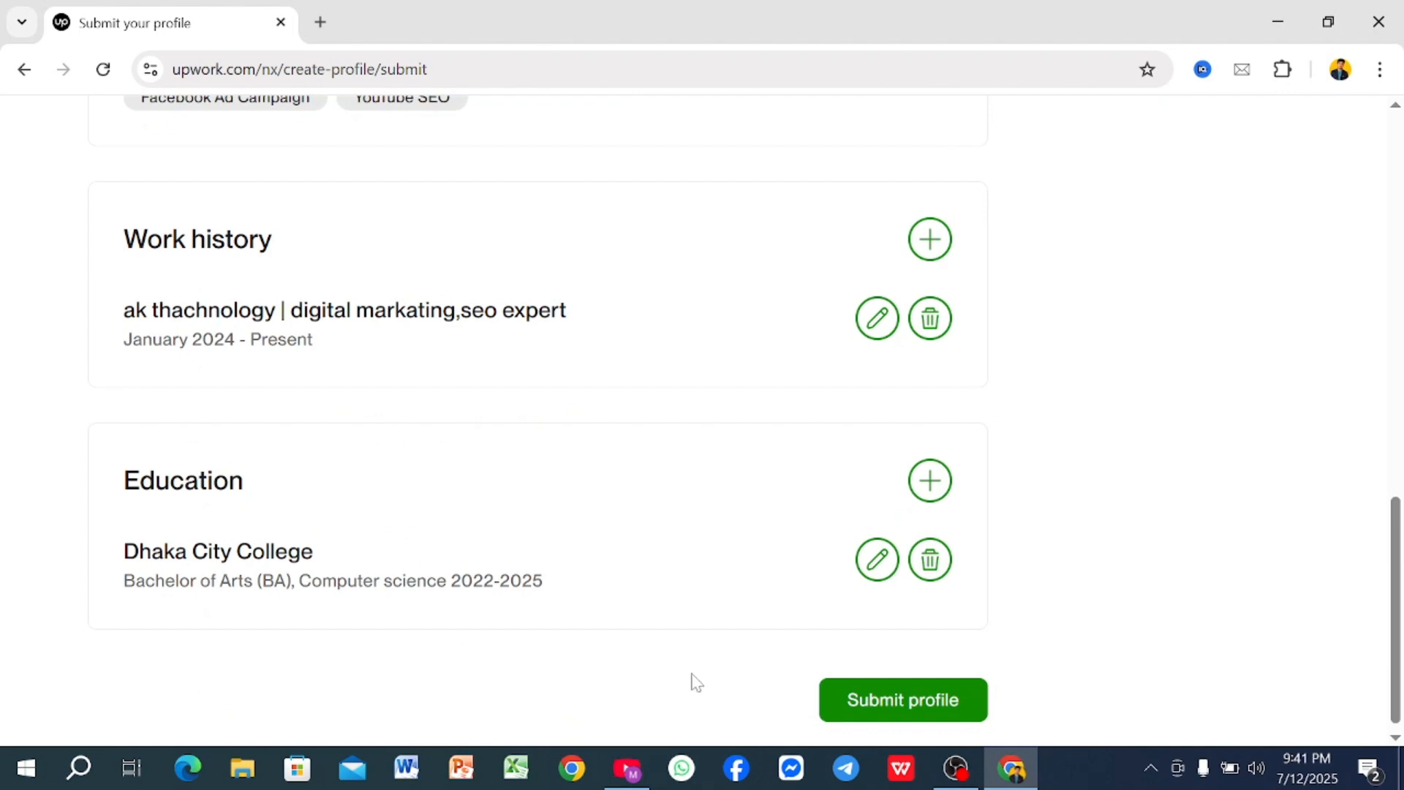
{"action": "scroll", "coordinate": [706, 664], "scroll_direction": "down", "scroll_amount": 1}
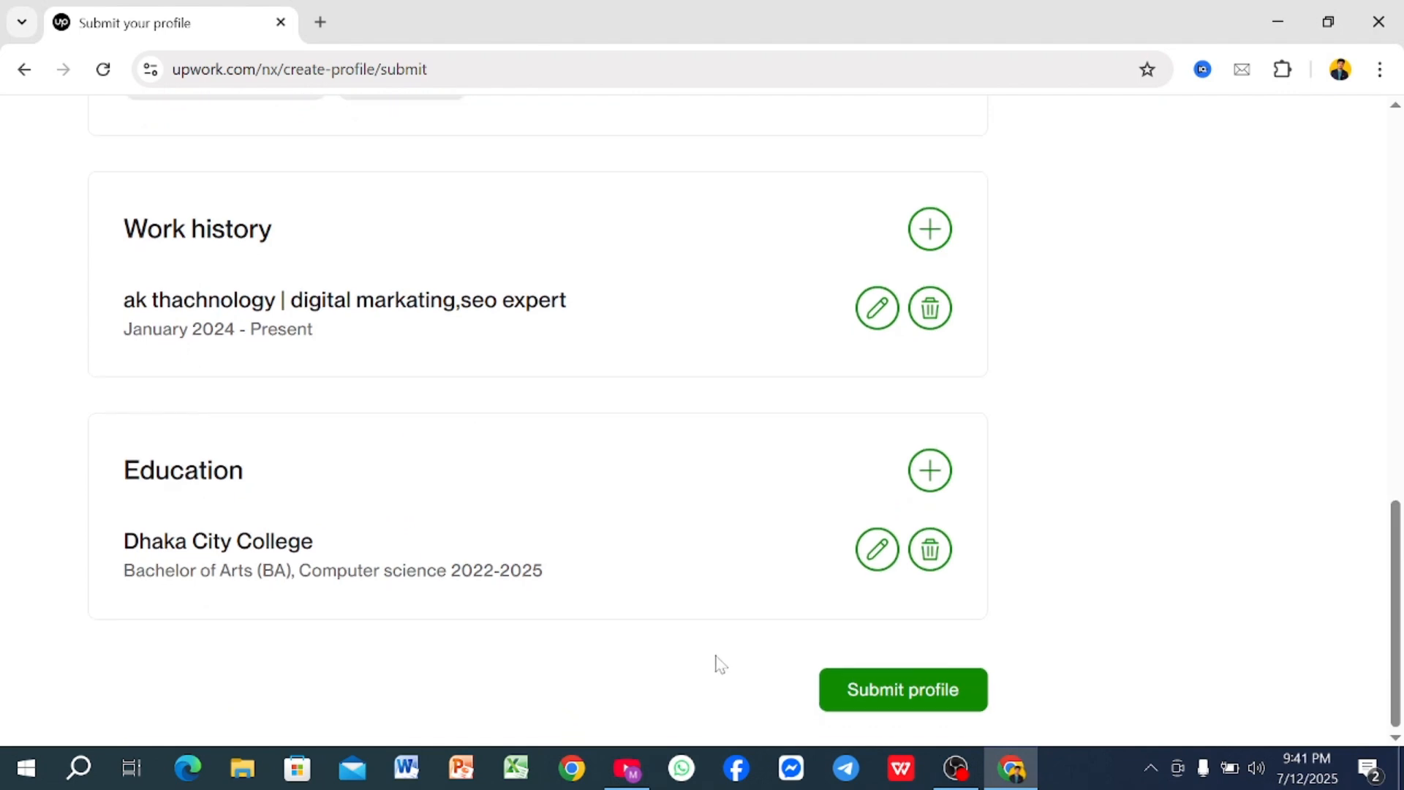
{"action": "left_click", "coordinate": [911, 703]}
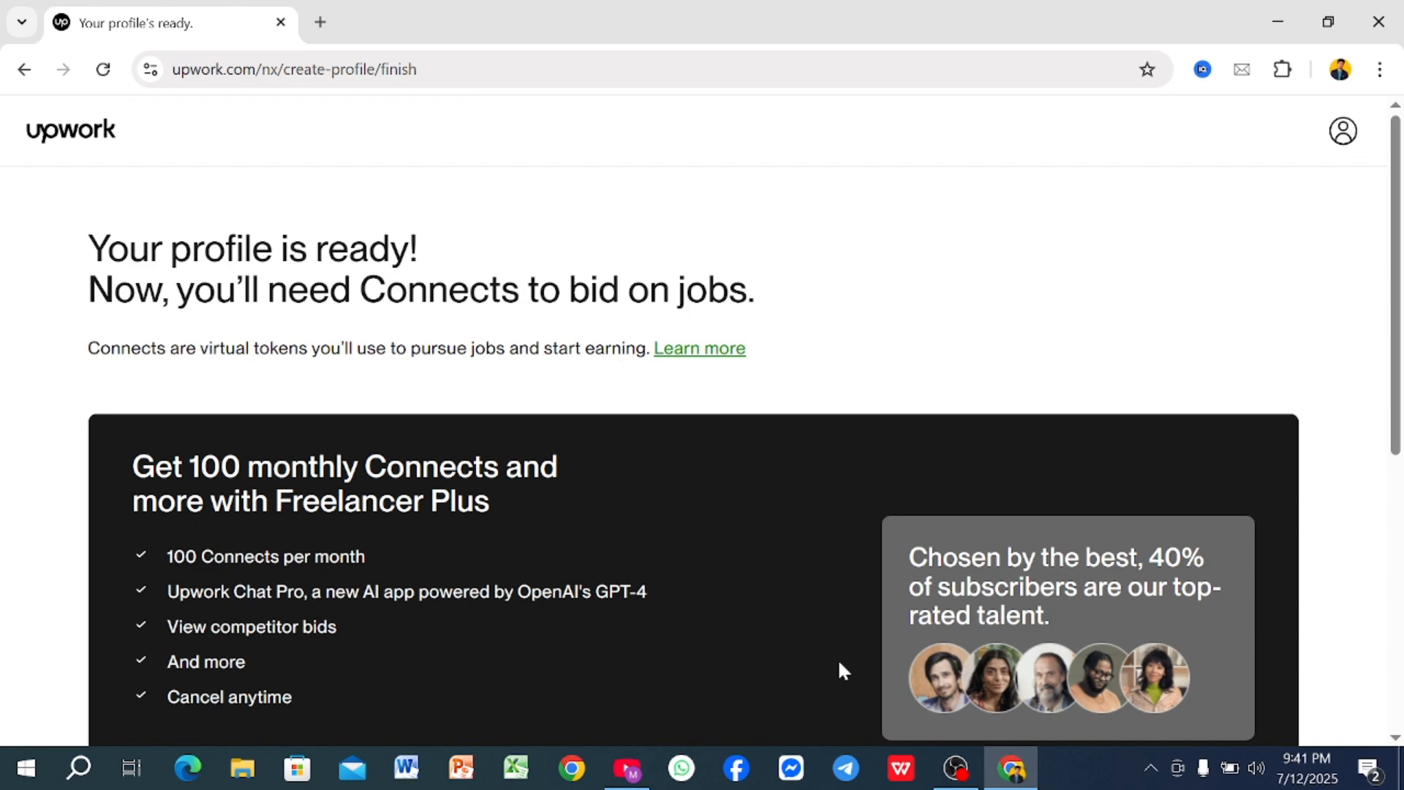
- Examine the Freelancer Plus subscription and the 100 Connects starter pack offers, dismissing the WhatsApp notification
{"action": "scroll", "coordinate": [457, 410], "scroll_direction": "down", "scroll_amount": 6}
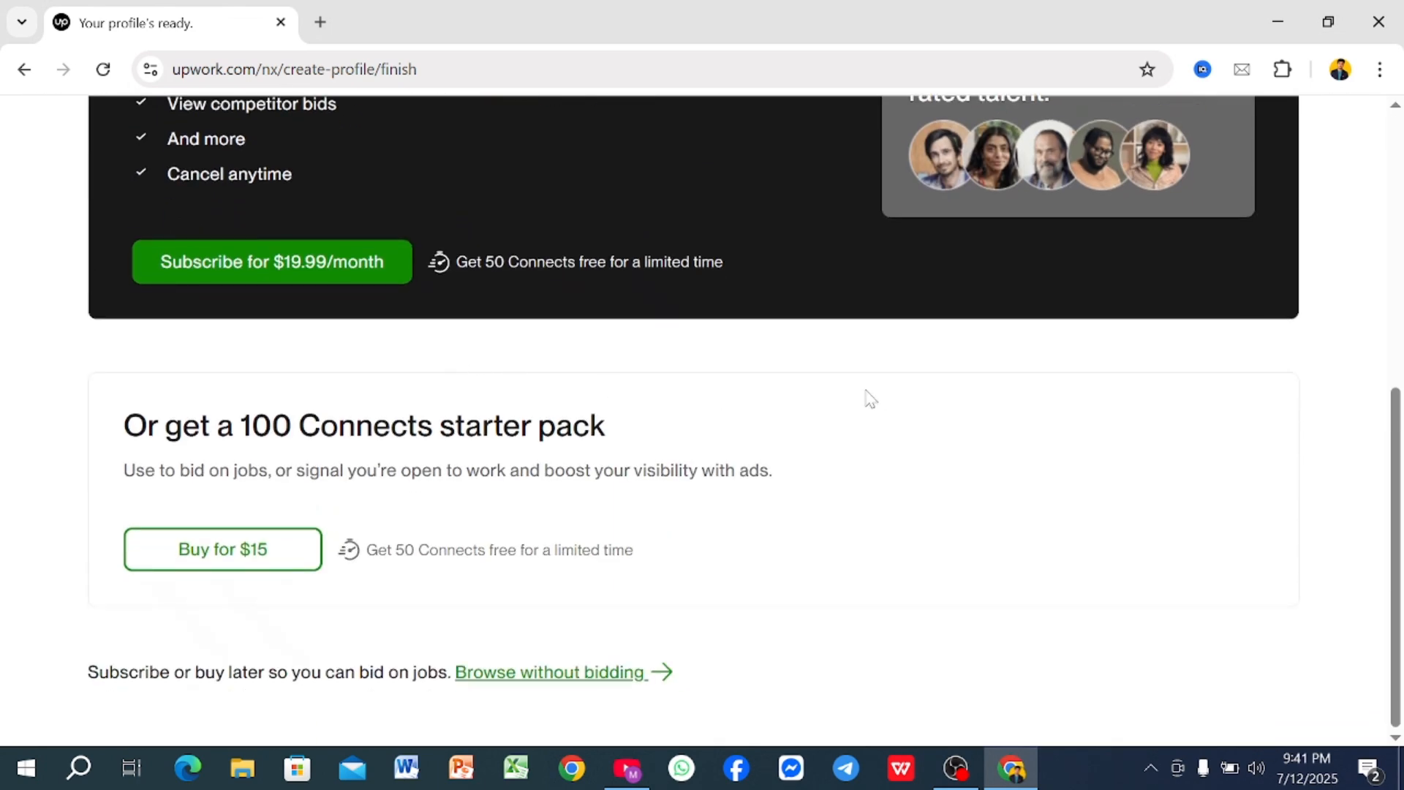
{"action": "left_click", "coordinate": [1340, 70]}
{"action": "left_click", "coordinate": [924, 480]}
{"action": "scroll", "coordinate": [899, 446], "scroll_direction": "up", "scroll_amount": 5}
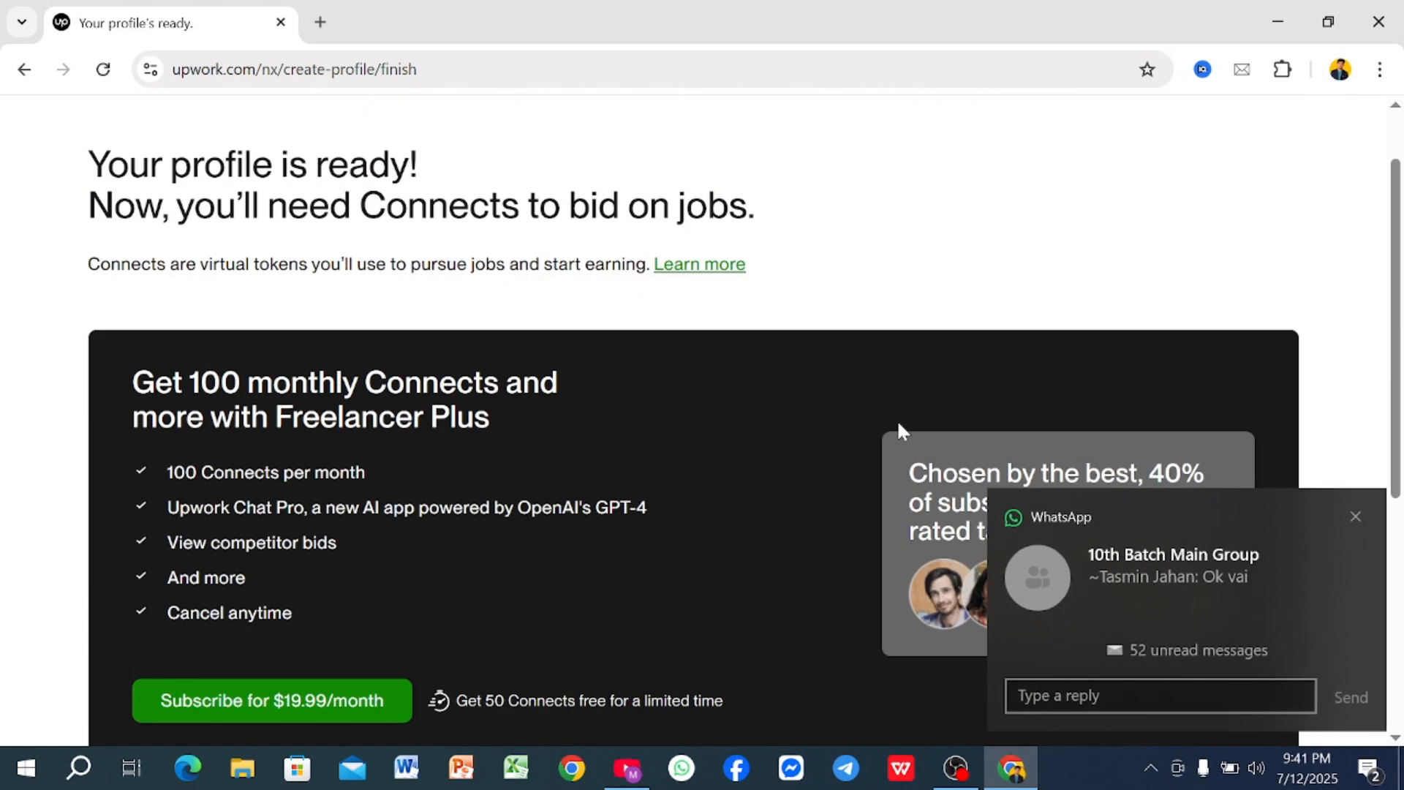
{"action": "left_click", "coordinate": [1356, 519]}
{"action": "scroll", "coordinate": [723, 432], "scroll_direction": "down", "scroll_amount": 5}
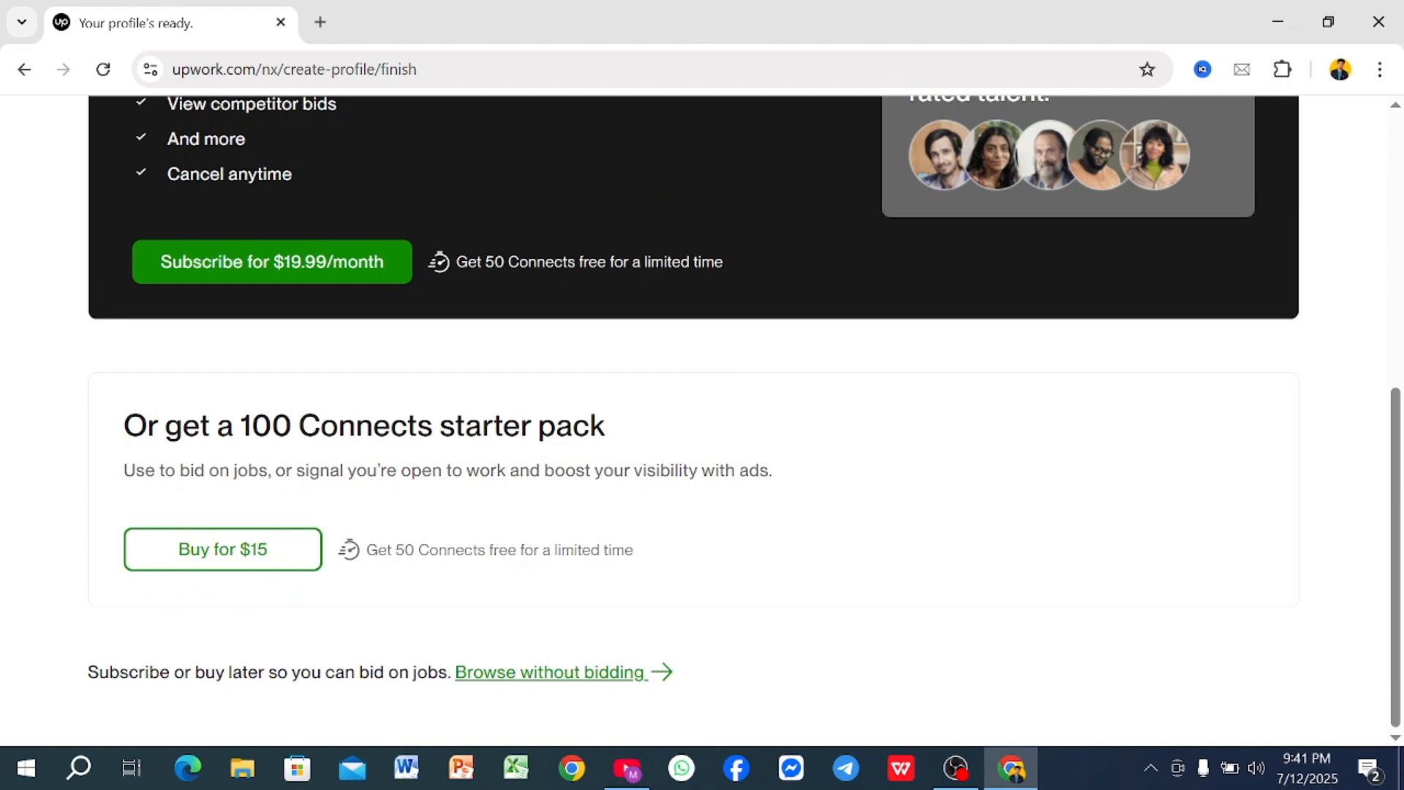
{"action": "scroll", "coordinate": [733, 333], "scroll_direction": "up", "scroll_amount": 8}
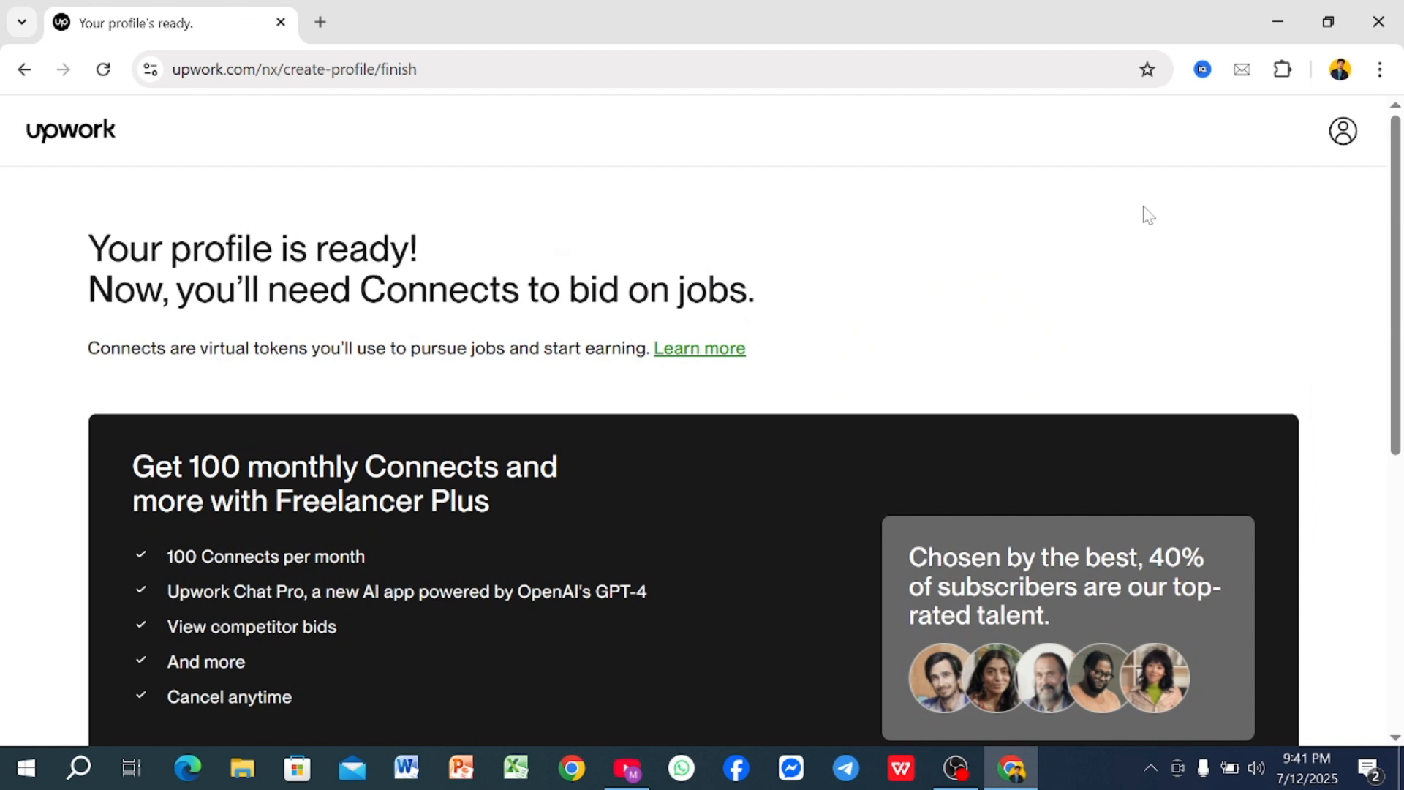
- Reload the page to check the profile photo in the account menu, and minimize the browser window
{"action": "left_click", "coordinate": [1343, 132]}
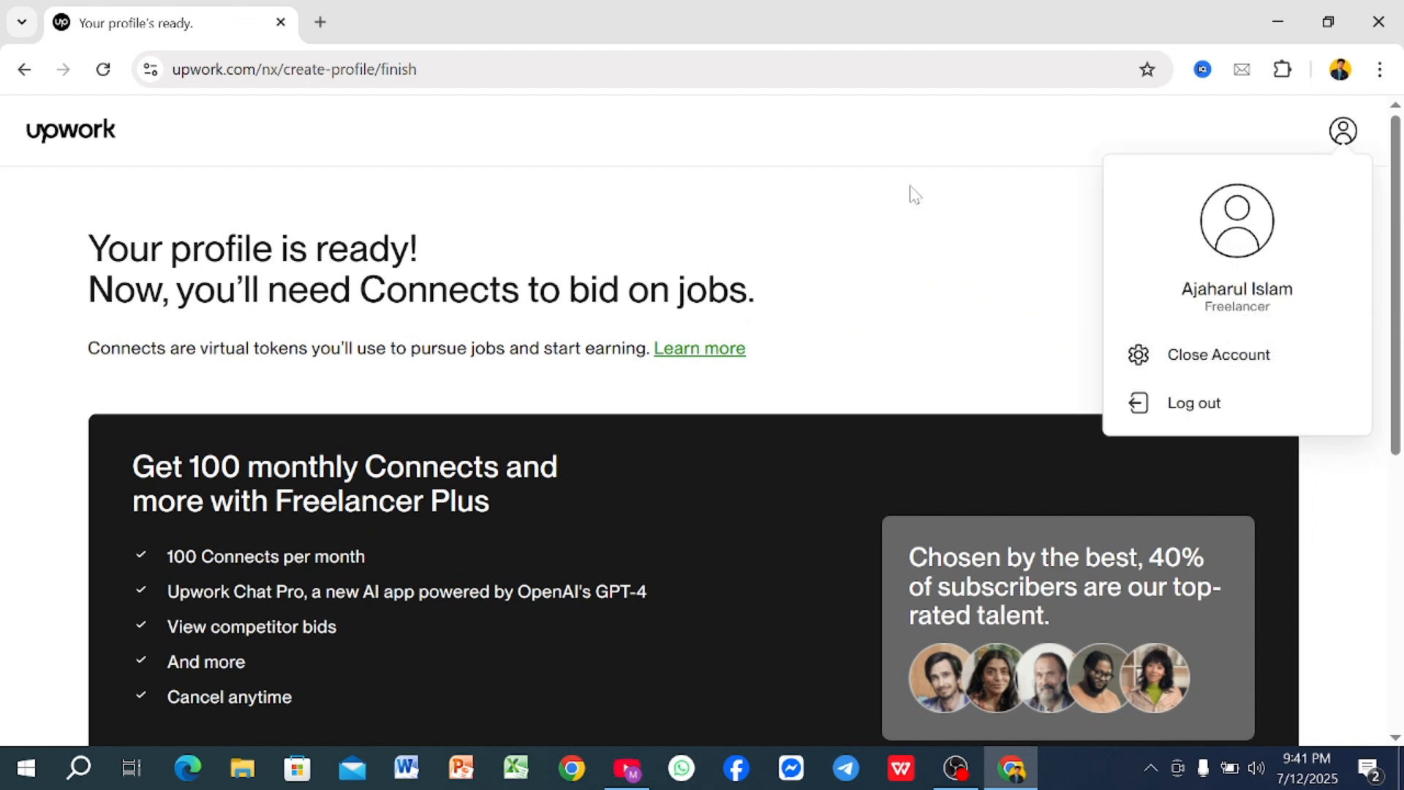
{"action": "left_click", "coordinate": [104, 70]}
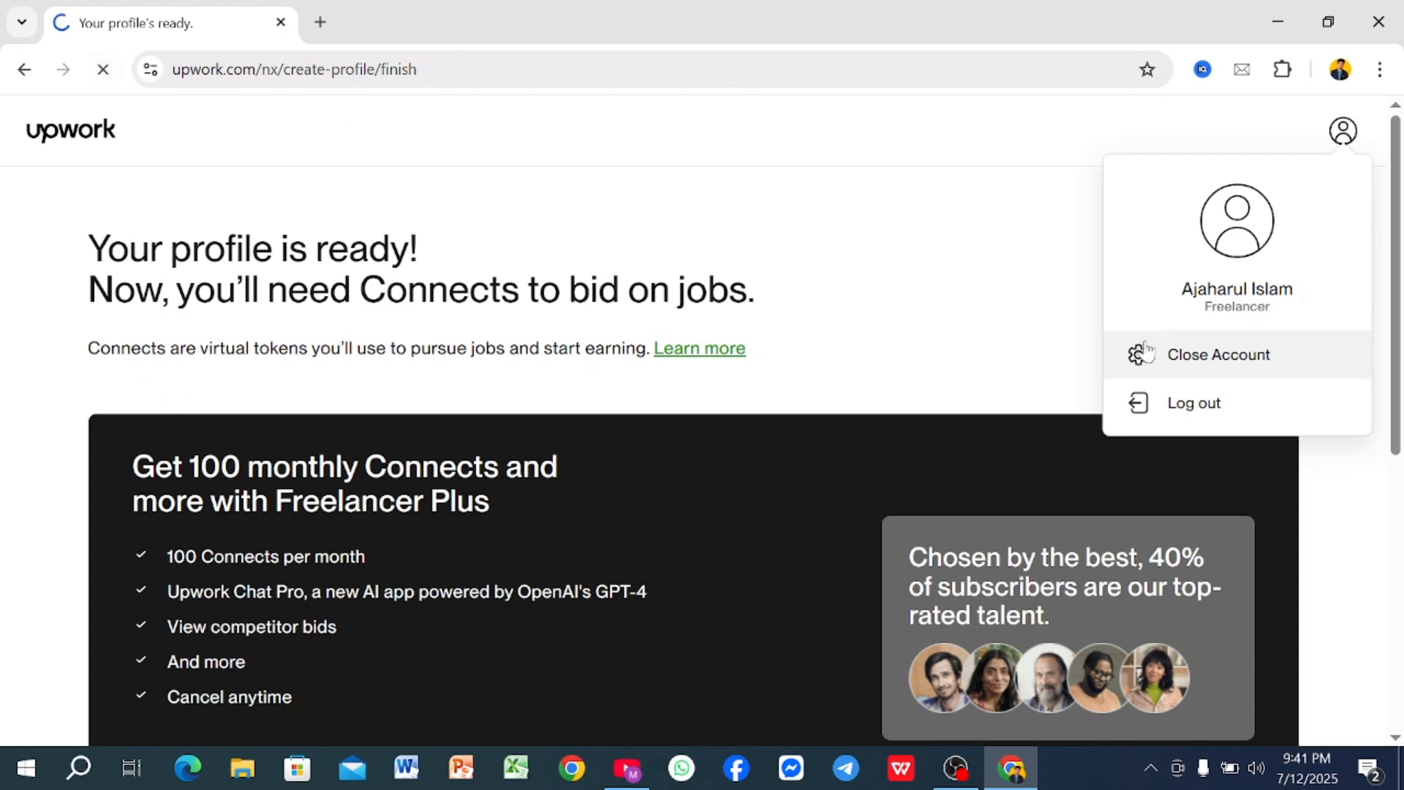
{"action": "left_click", "coordinate": [1353, 145]}
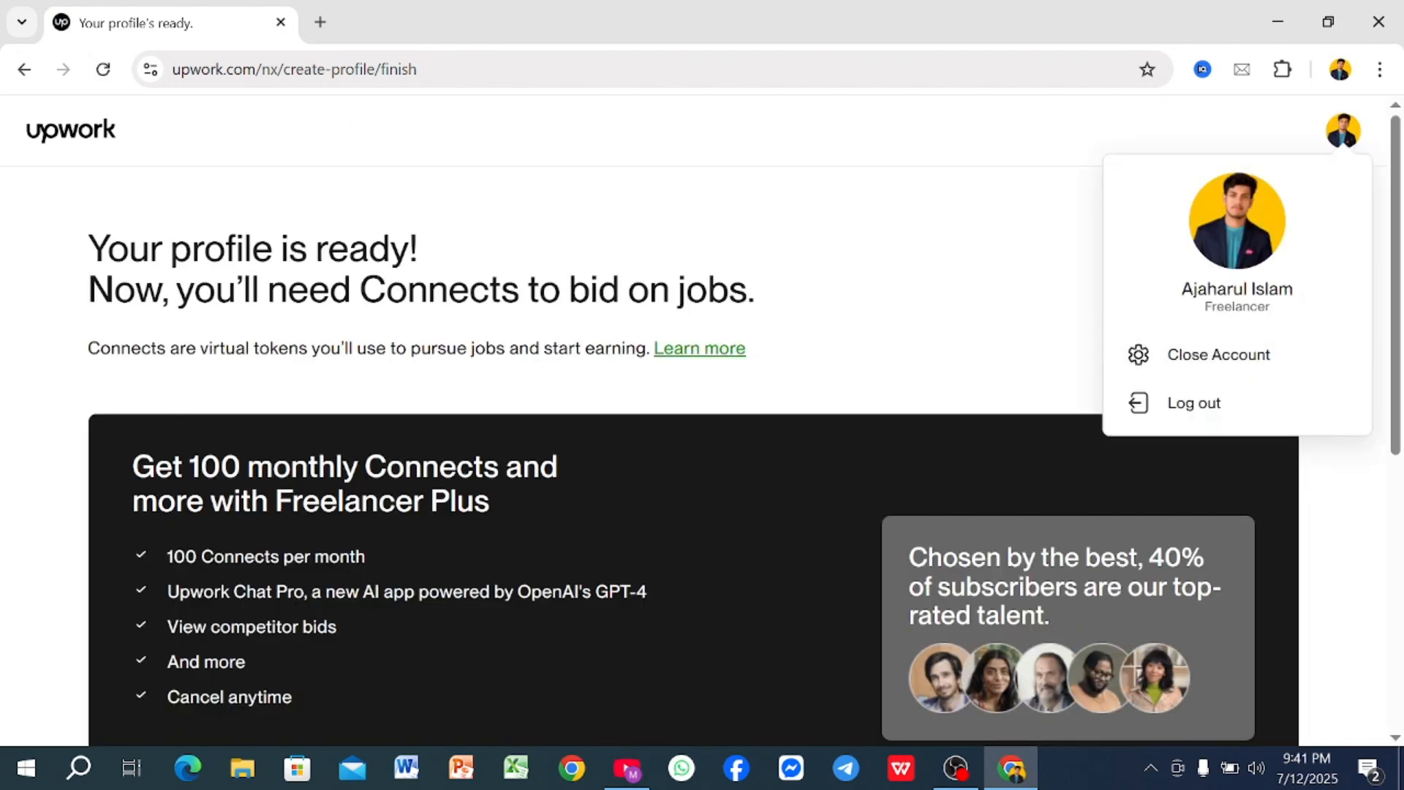
{"action": "left_click", "coordinate": [938, 259]}
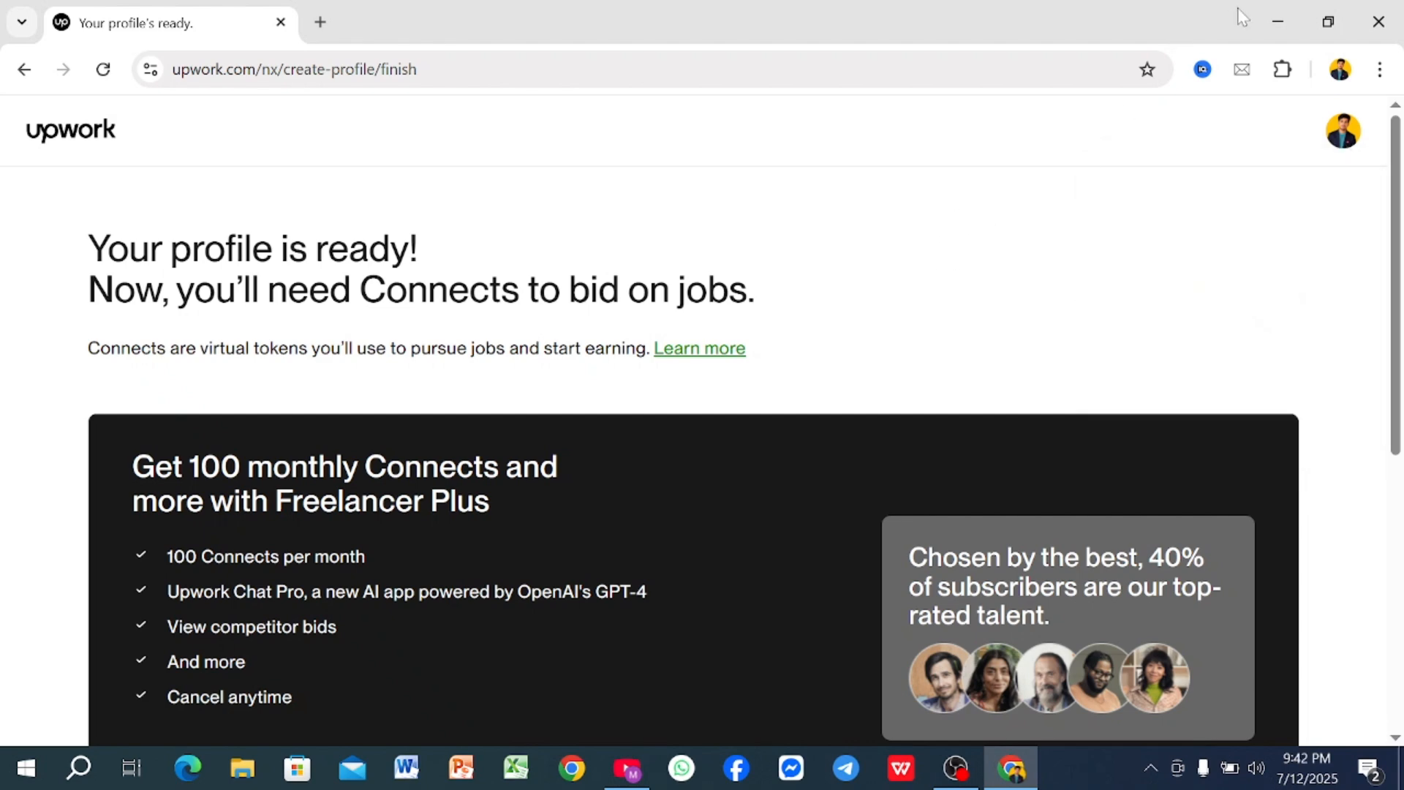
{"action": "left_click", "coordinate": [1273, 21]}
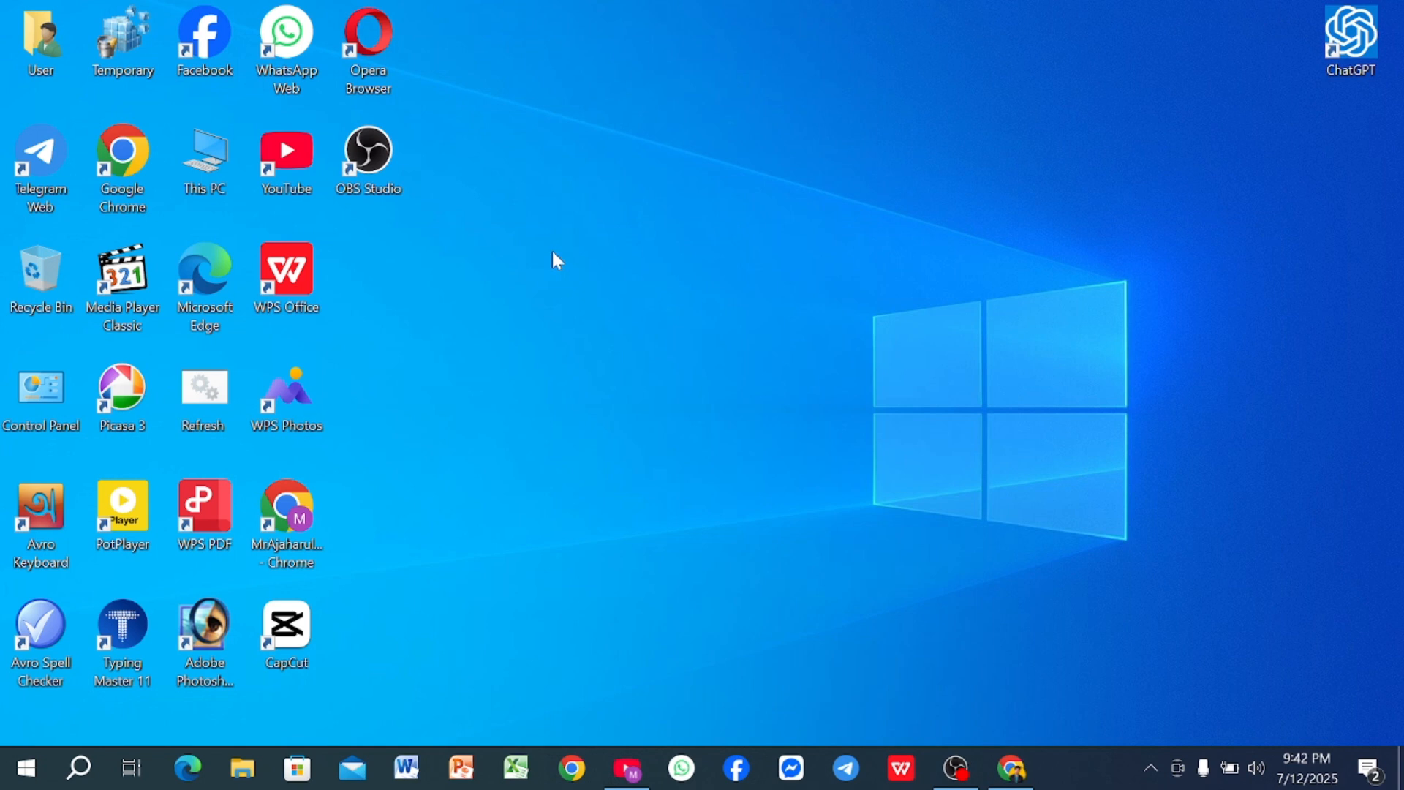